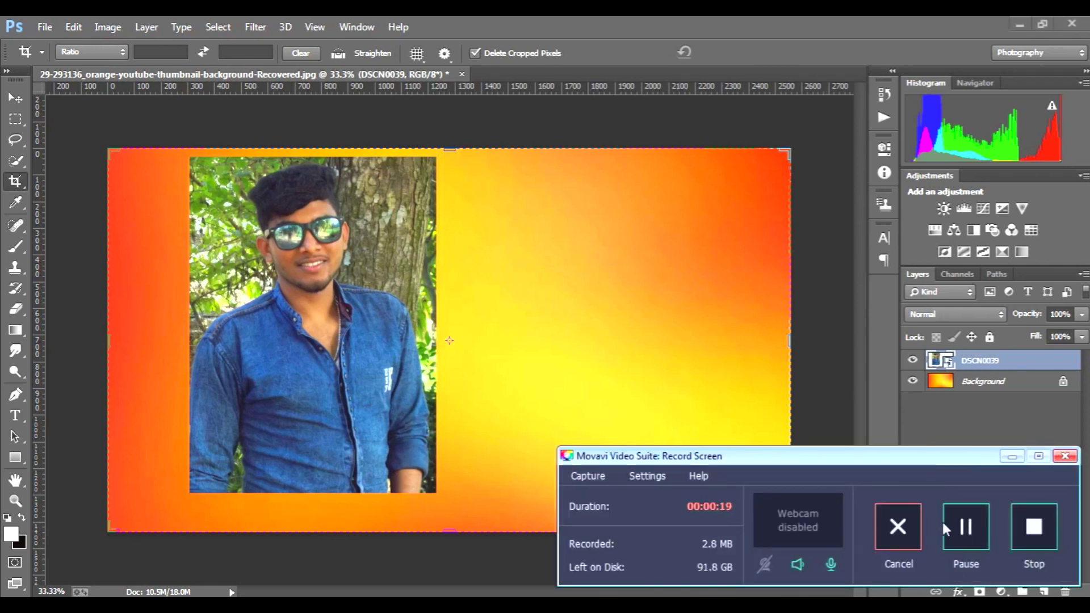
Move the DSCN0039 photo left across the orange background so that its centre sits at X 694.50 px
{"action": "left_click", "coordinate": [1008, 457]}
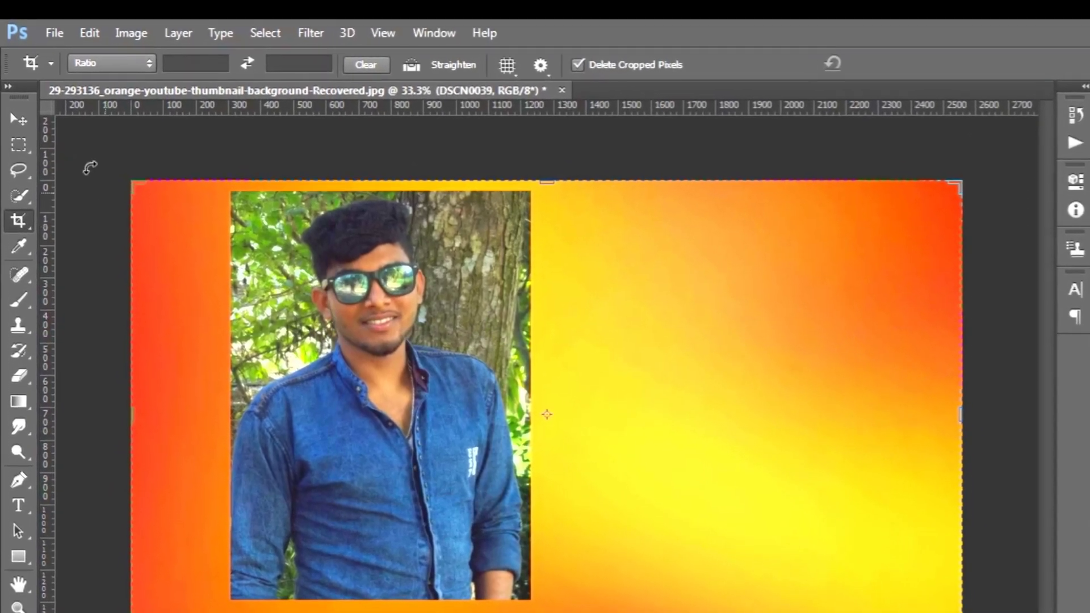
{"action": "key", "text": "v"}
{"action": "key", "text": "ctrl+t"}
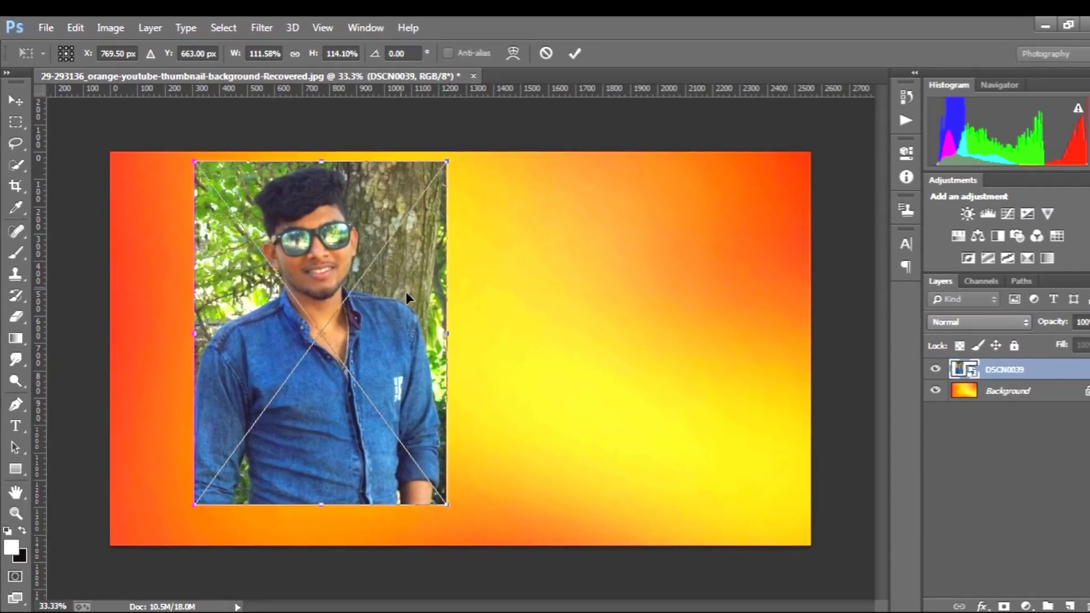
{"action": "left_click_drag", "start_coordinate": [410, 342], "coordinate": [368, 323]}
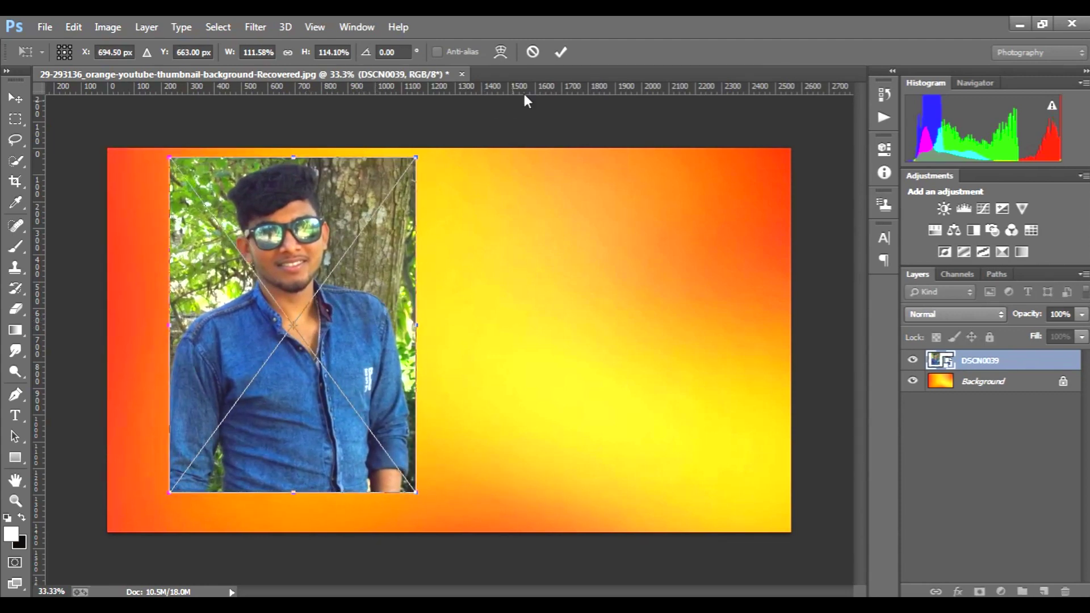
{"action": "left_click", "coordinate": [561, 52]}
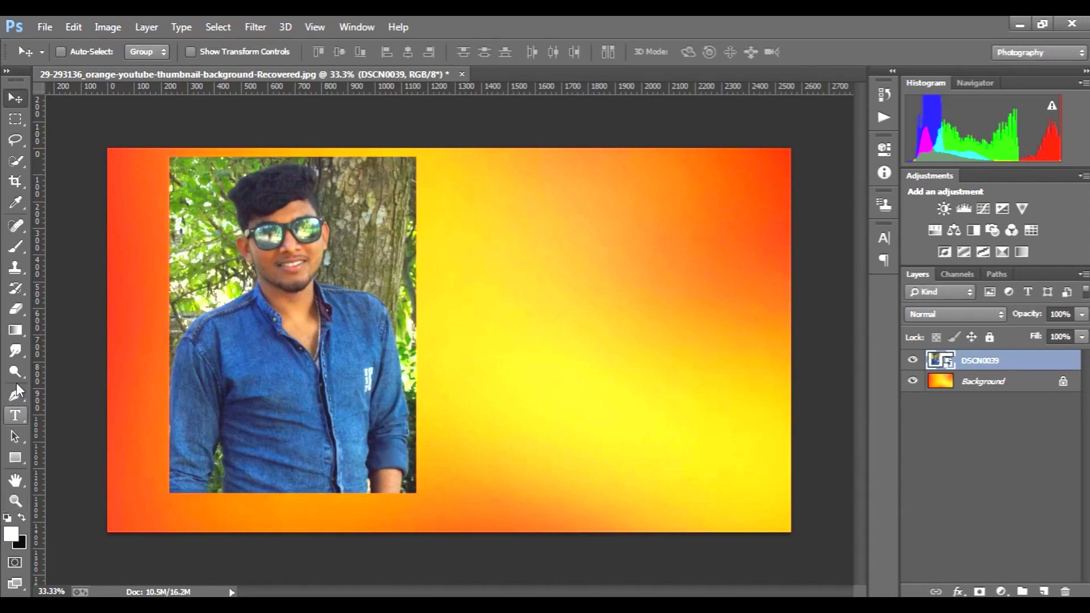
Start a Pen tool path around the man at the edge of his sleeve on the photo's left side
{"action": "left_click", "coordinate": [15, 160]}
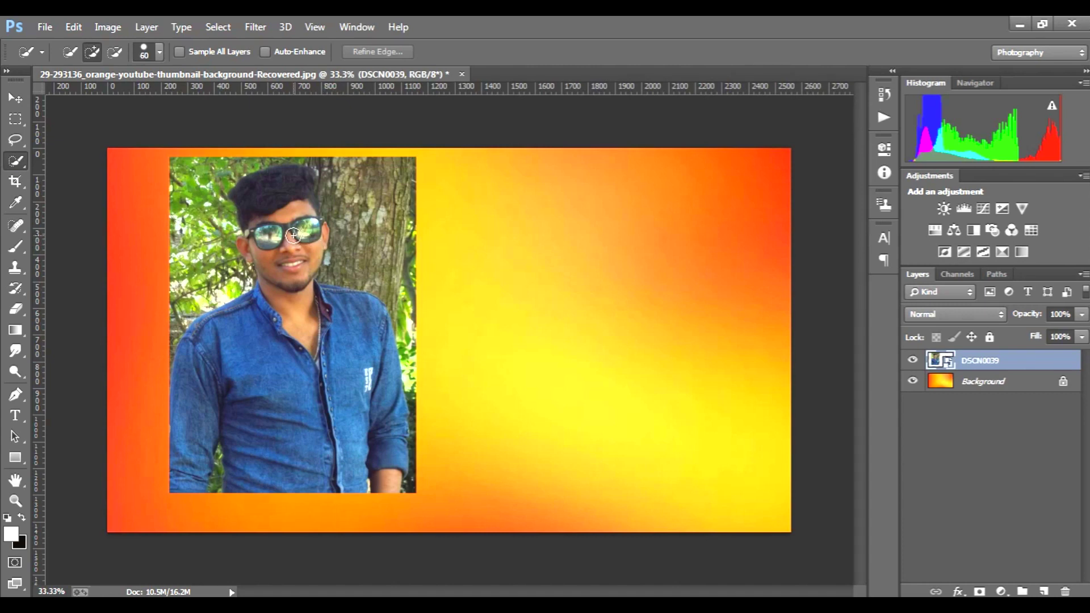
{"action": "left_click", "coordinate": [15, 395]}
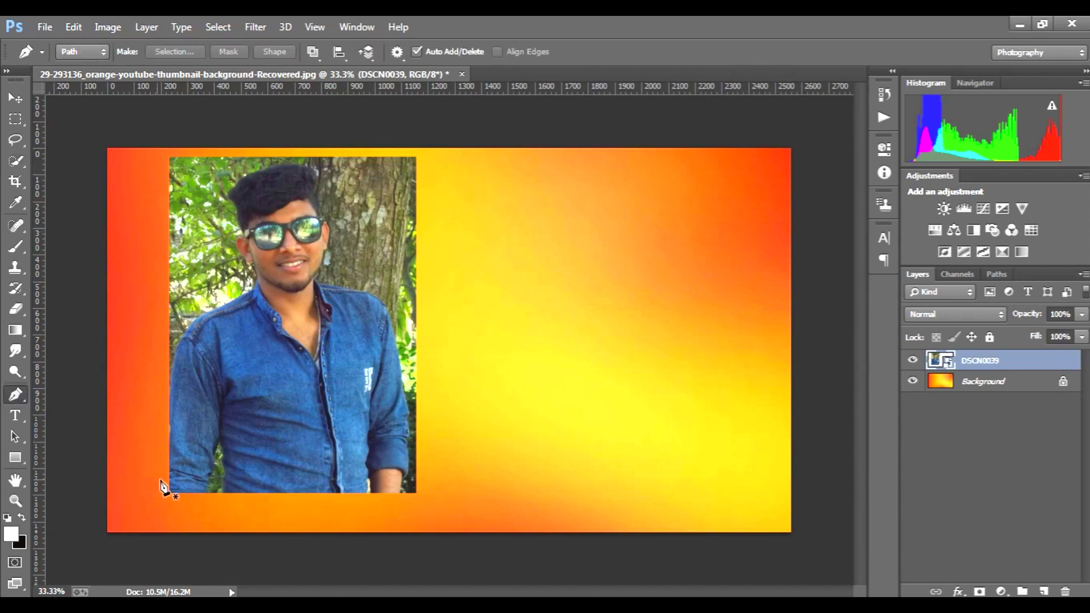
{"action": "scroll", "coordinate": [156, 479], "scroll_direction": "up", "scroll_amount": 2}
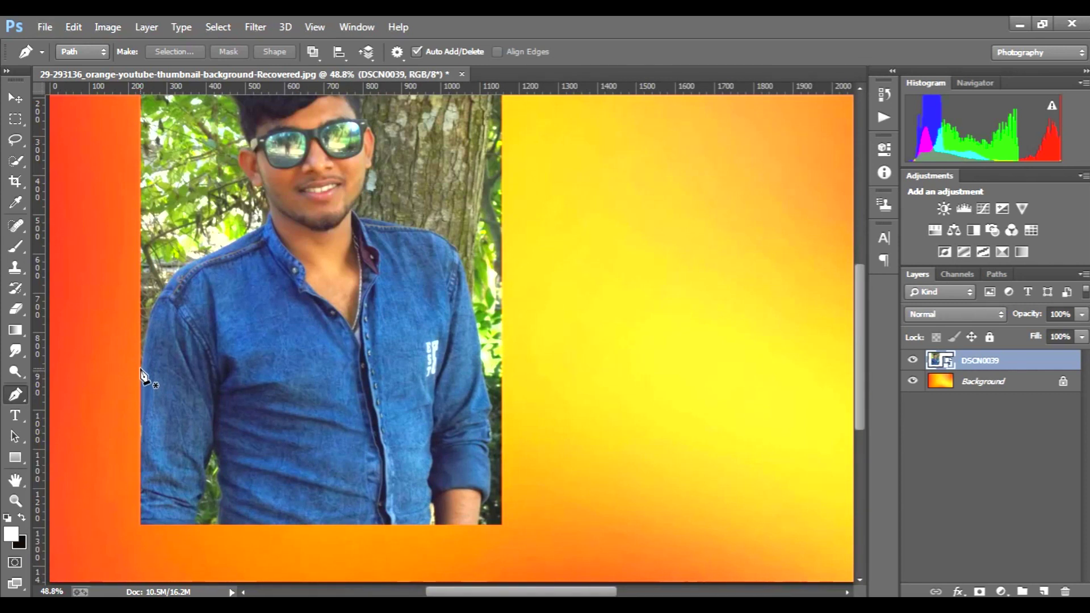
{"action": "left_click", "coordinate": [140, 369]}
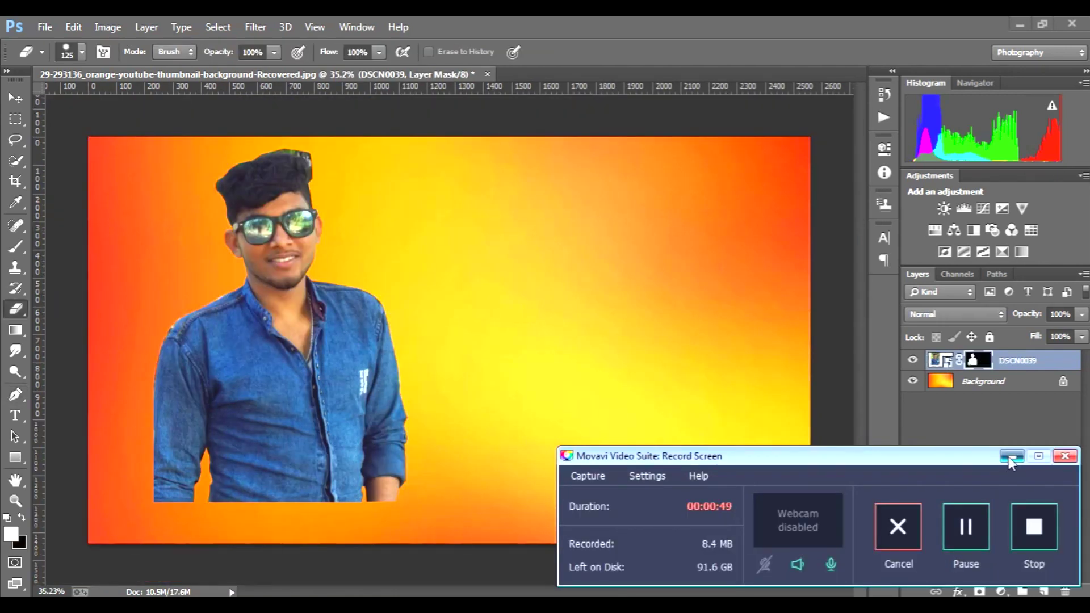
Erase the leftover background around the man's hair with a soft 50 px Eraser on the DSCN0039 layer mask
{"action": "scroll", "coordinate": [364, 130], "scroll_direction": "up", "scroll_amount": 3}
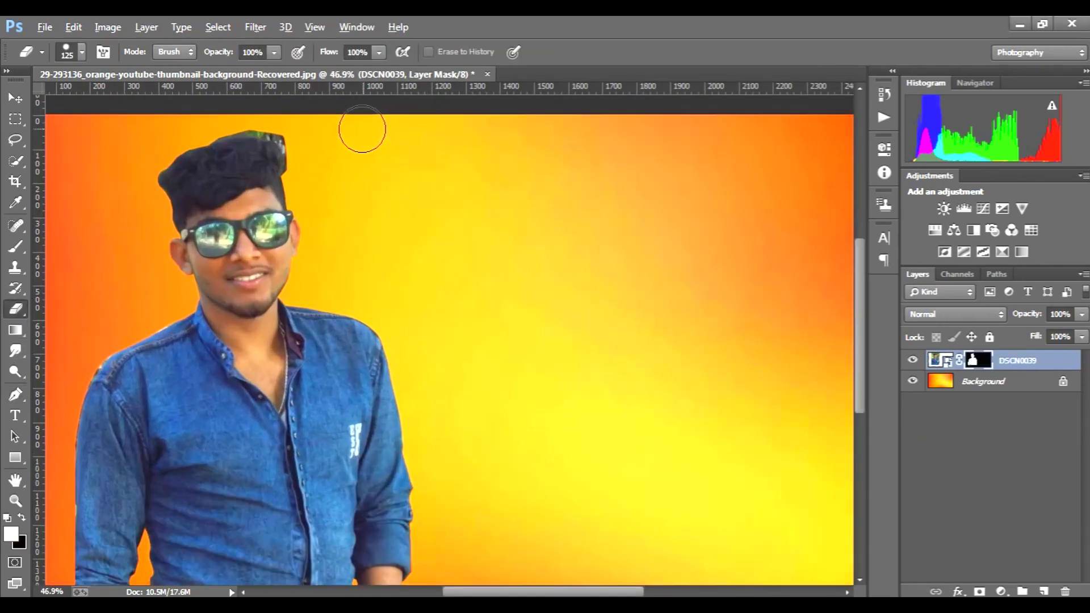
{"action": "scroll", "coordinate": [290, 168], "scroll_direction": "up", "scroll_amount": 2}
{"action": "key", "text": "bracketleft"}
{"action": "key", "text": "bracketleft"}
{"action": "key", "text": "bracketleft"}
{"action": "key", "text": "bracketleft"}
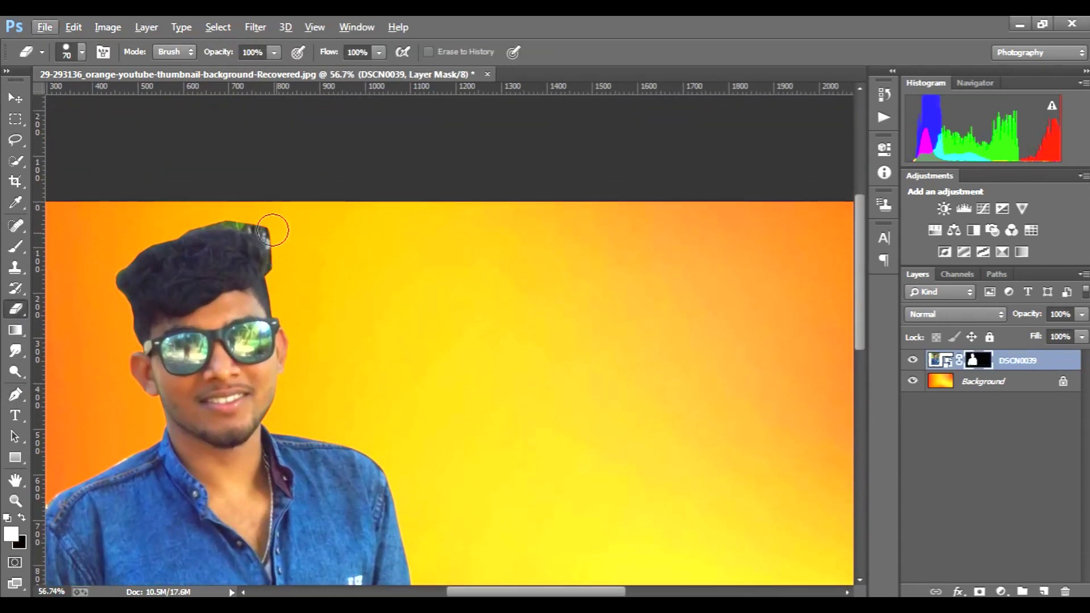
{"action": "key", "text": "bracketleft"}
{"action": "key", "text": "bracketleft"}
{"action": "left_click", "coordinate": [67, 49]}
{"action": "left_click", "coordinate": [85, 176]}
{"action": "left_click", "coordinate": [67, 52]}
{"action": "left_click_drag", "start_coordinate": [270, 230], "coordinate": [243, 218]}
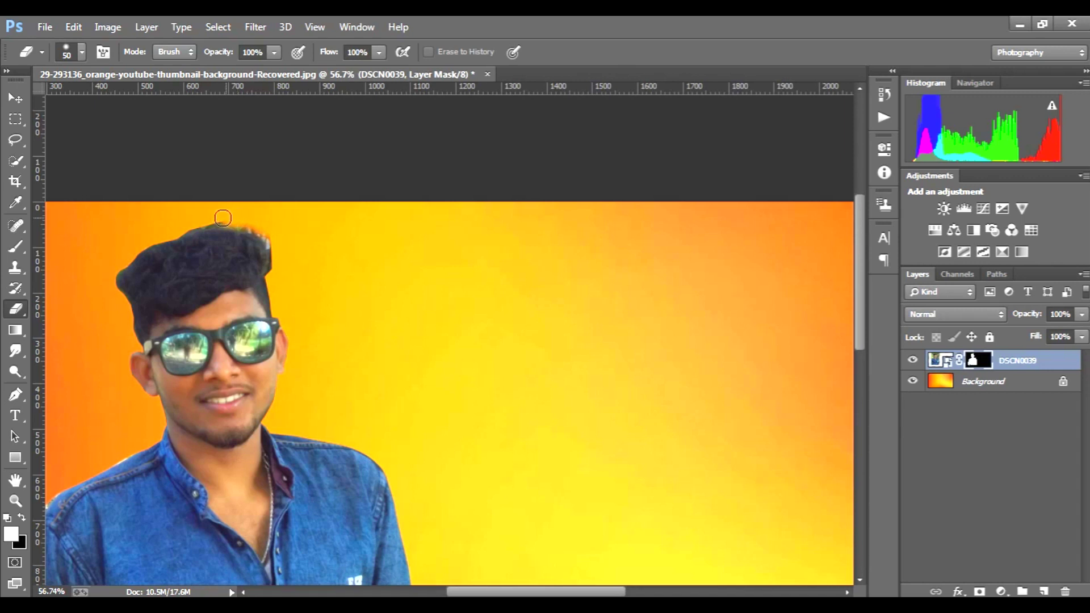
{"action": "left_click_drag", "start_coordinate": [159, 235], "coordinate": [121, 251]}
{"action": "mouse_move", "coordinate": [211, 214]}
{"action": "left_mouse_down"}
{"action": "mouse_move", "coordinate": [268, 234]}
{"action": "mouse_move", "coordinate": [277, 266]}
{"action": "left_mouse_up"}
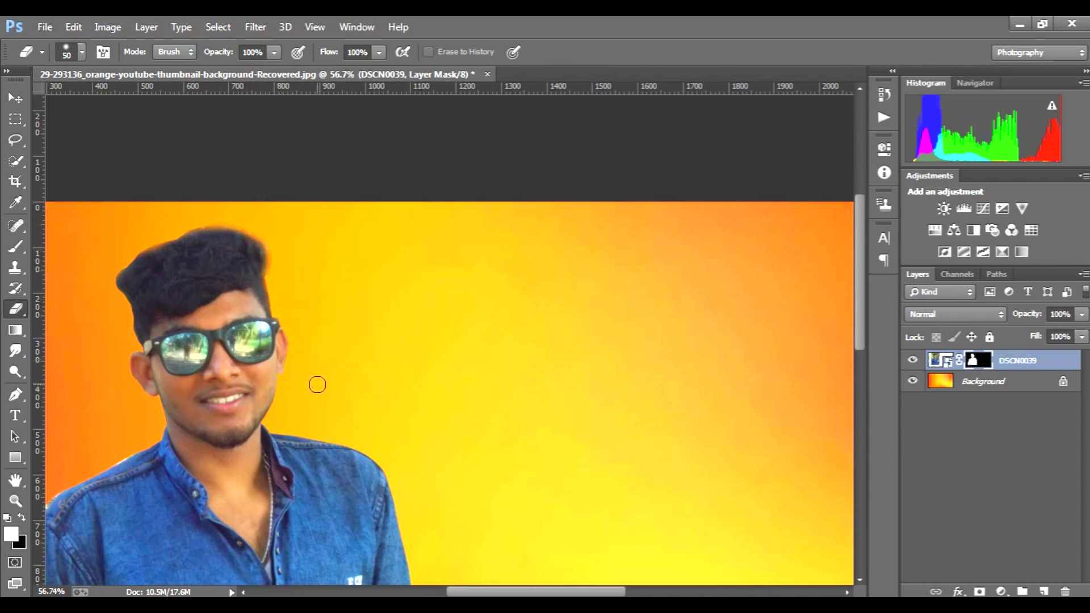
Fade out the lower part of the man's shirt into the background with a soft 500 px Eraser
{"action": "scroll", "coordinate": [369, 372], "scroll_direction": "down", "scroll_amount": 5}
{"action": "scroll", "coordinate": [369, 365], "scroll_direction": "down", "scroll_amount": 3}
{"action": "key", "text": "alt"}
{"action": "key", "text": "bracketright"}
{"action": "key", "text": "bracketright"}
{"action": "key", "text": "bracketright"}
{"action": "key", "text": "bracketright"}
{"action": "key", "text": "bracketright"}
{"action": "key", "text": "bracketright"}
{"action": "key", "text": "bracketright"}
{"action": "key", "text": "bracketright"}
{"action": "key", "text": "bracketright"}
{"action": "key", "text": "bracketright"}
{"action": "key", "text": "bracketleft"}
{"action": "mouse_move", "coordinate": [382, 515]}
{"action": "left_mouse_down"}
{"action": "mouse_move", "coordinate": [153, 517]}
{"action": "mouse_move", "coordinate": [456, 529]}
{"action": "mouse_move", "coordinate": [175, 527]}
{"action": "mouse_move", "coordinate": [281, 530]}
{"action": "mouse_move", "coordinate": [470, 519]}
{"action": "mouse_move", "coordinate": [352, 529]}
{"action": "left_mouse_up"}
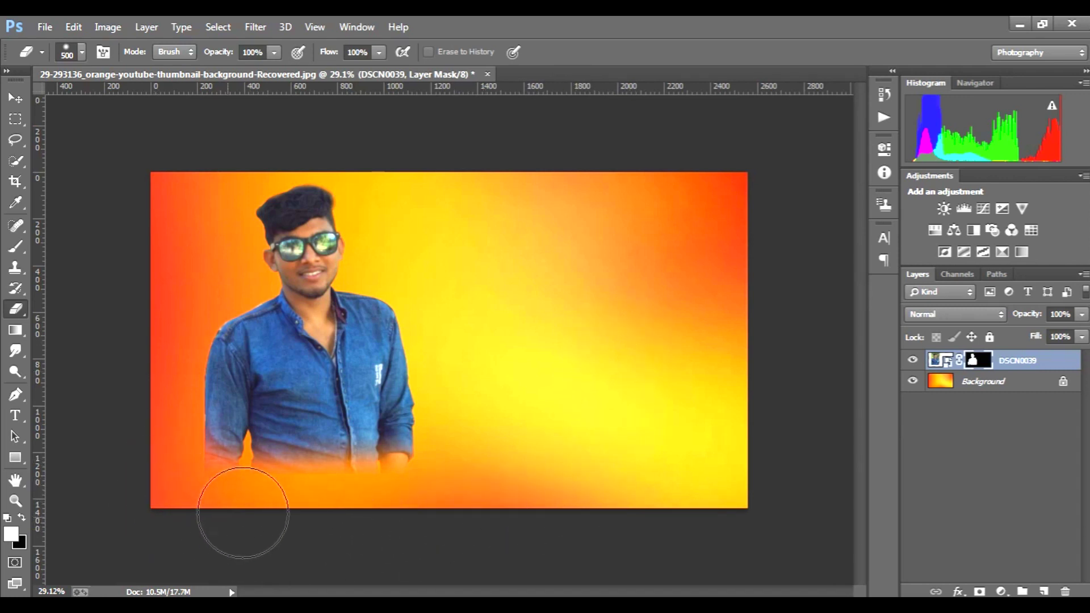
{"action": "left_click_drag", "start_coordinate": [243, 512], "coordinate": [438, 511]}
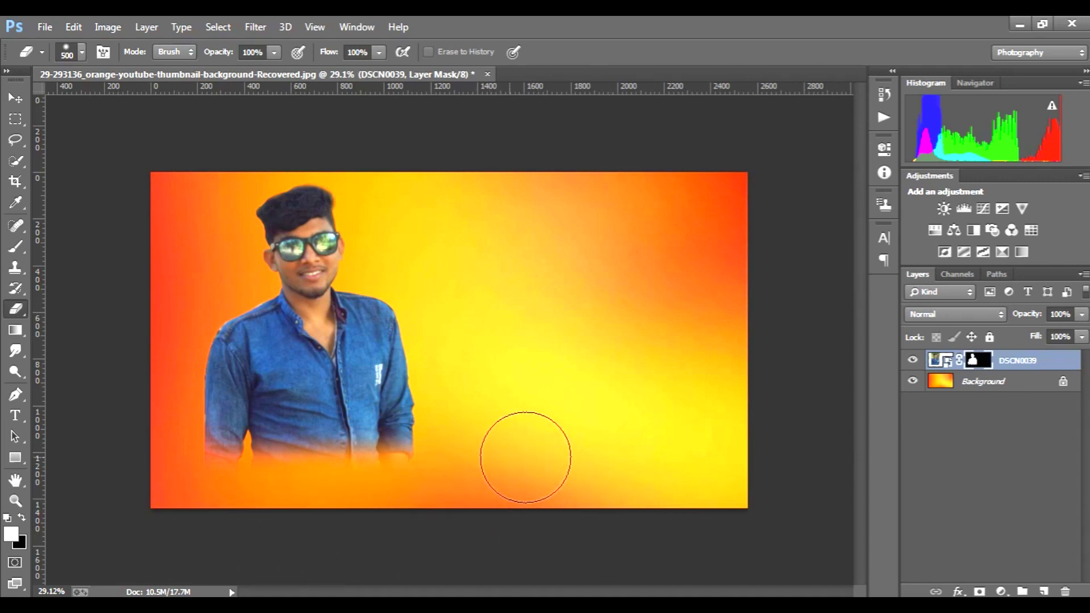
{"action": "left_click_drag", "start_coordinate": [530, 454], "coordinate": [239, 449]}
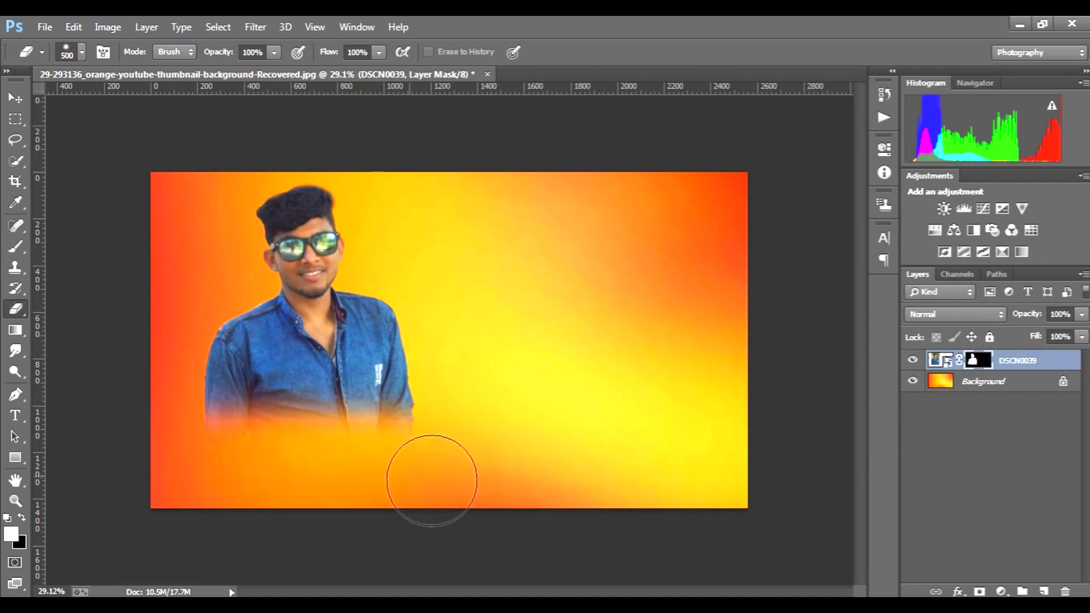
{"action": "left_click_drag", "start_coordinate": [418, 462], "coordinate": [273, 497]}
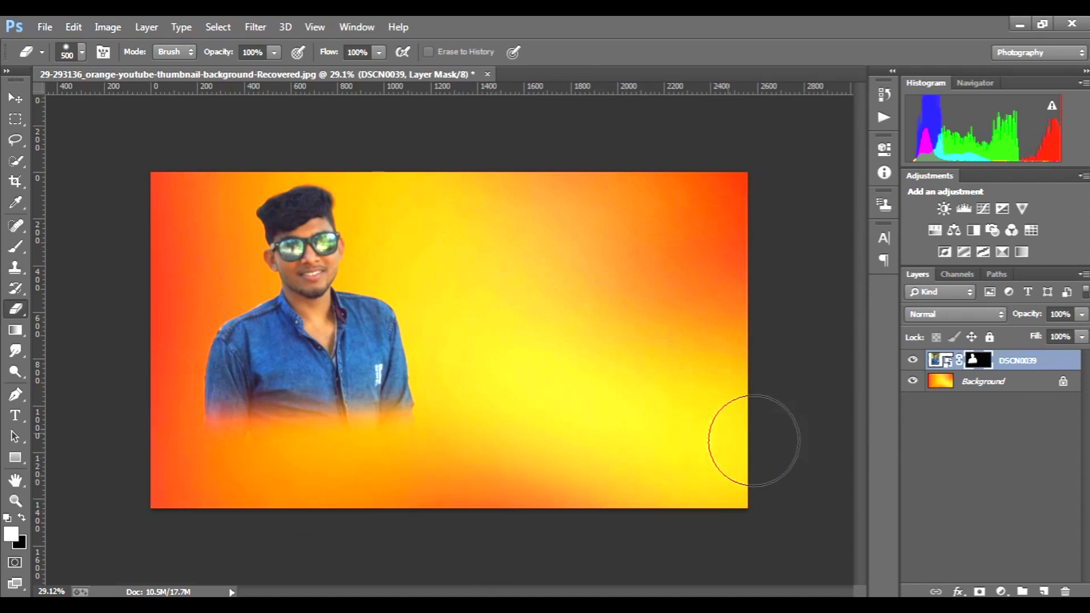
{"action": "left_click", "coordinate": [1008, 605]}
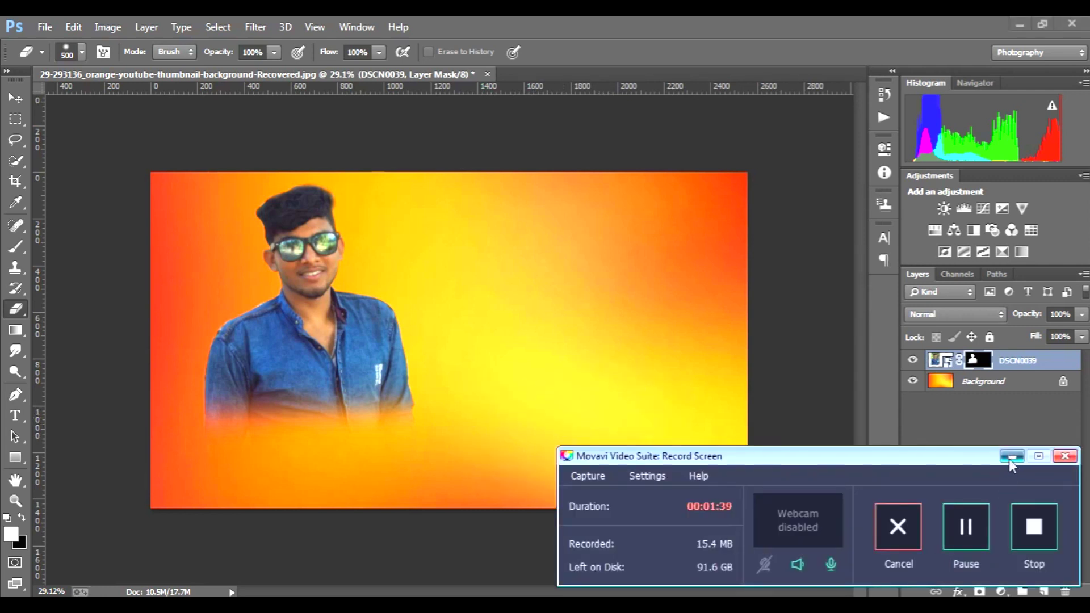
{"action": "left_click", "coordinate": [1011, 458]}
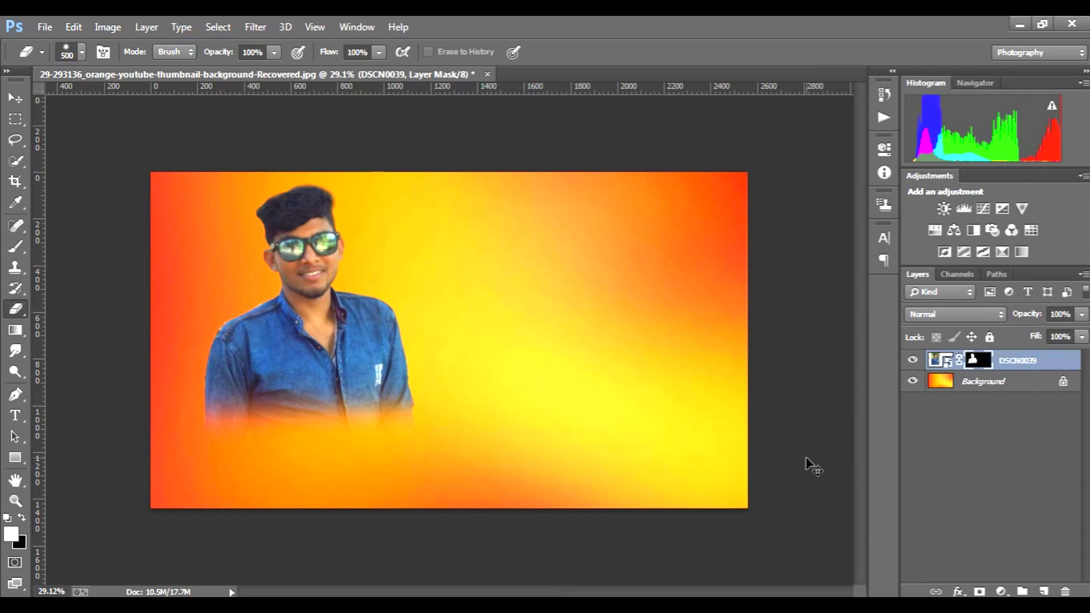
{"action": "key", "text": "ctrl+m"}
{"action": "left_click", "coordinate": [986, 195]}
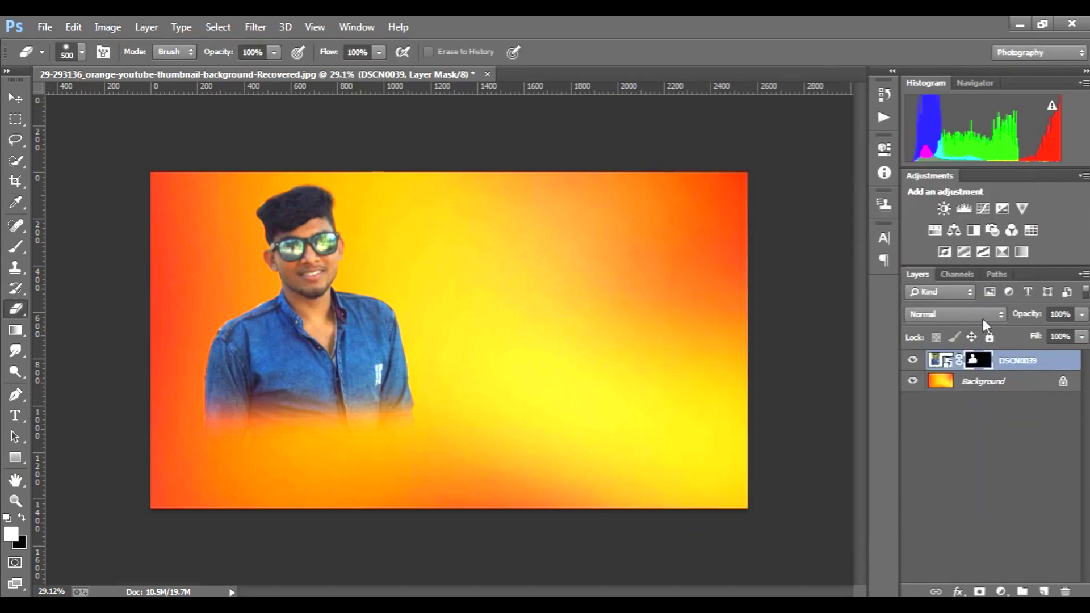
Duplicate the DSCN0039 layer and rasterize the copy's smart object
{"action": "left_click_drag", "start_coordinate": [1029, 367], "coordinate": [1043, 591]}
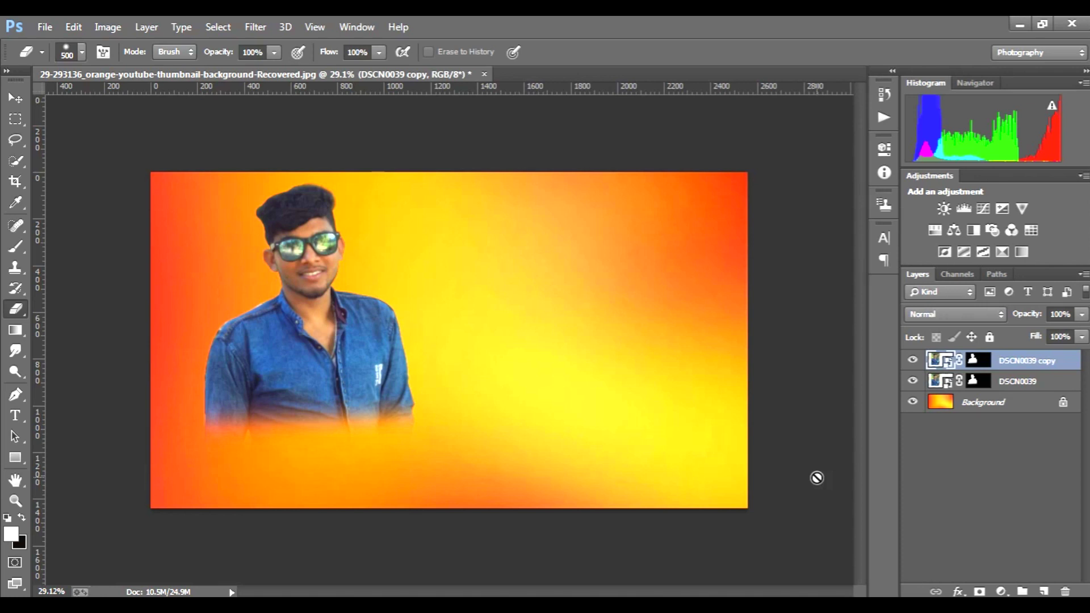
{"action": "left_click", "coordinate": [789, 433]}
{"action": "left_click", "coordinate": [519, 257]}
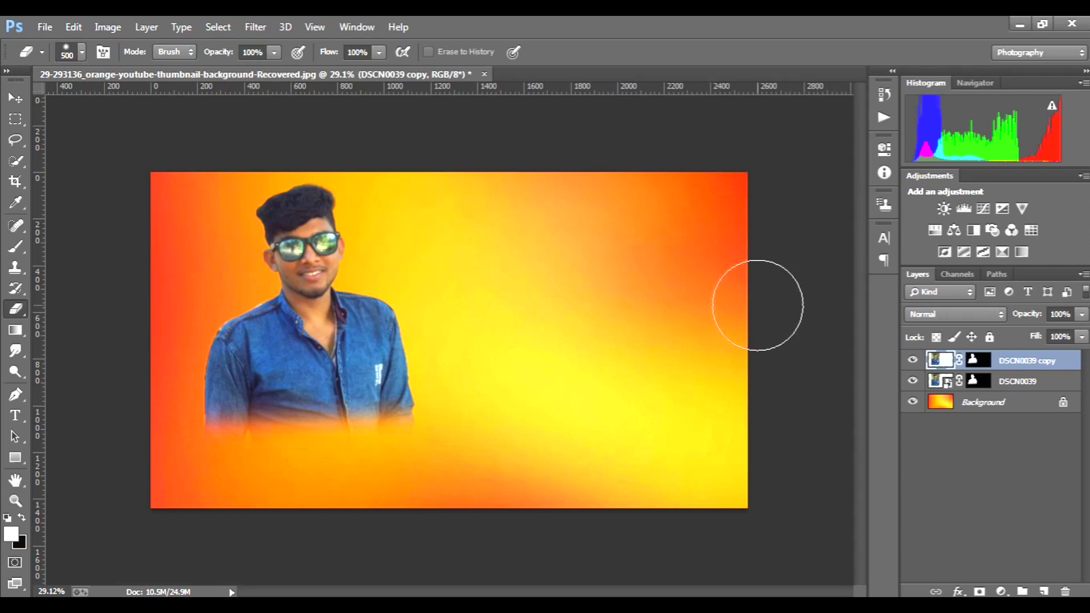
Brighten the layer copy with Curves and add a second mask that hides it
{"action": "key", "text": "ctrl+m"}
{"action": "left_click_drag", "start_coordinate": [819, 314], "coordinate": [798, 295]}
{"action": "left_click", "coordinate": [991, 172]}
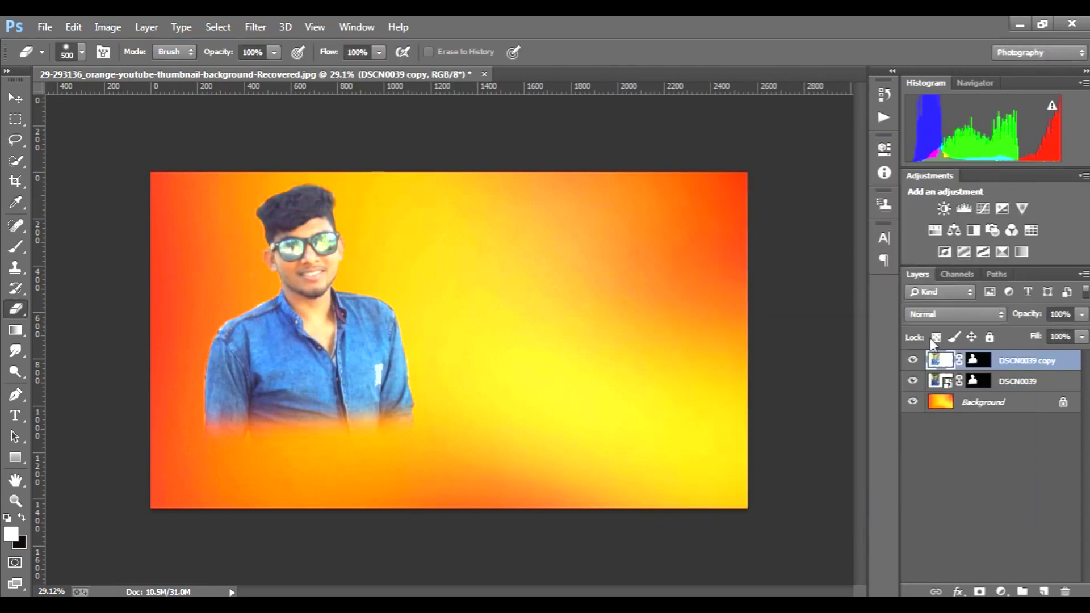
{"action": "left_click", "coordinate": [980, 591]}
Switch to the Brush tool and enlarge its tip to 70 px for work on the face
{"action": "left_click", "coordinate": [11, 249]}
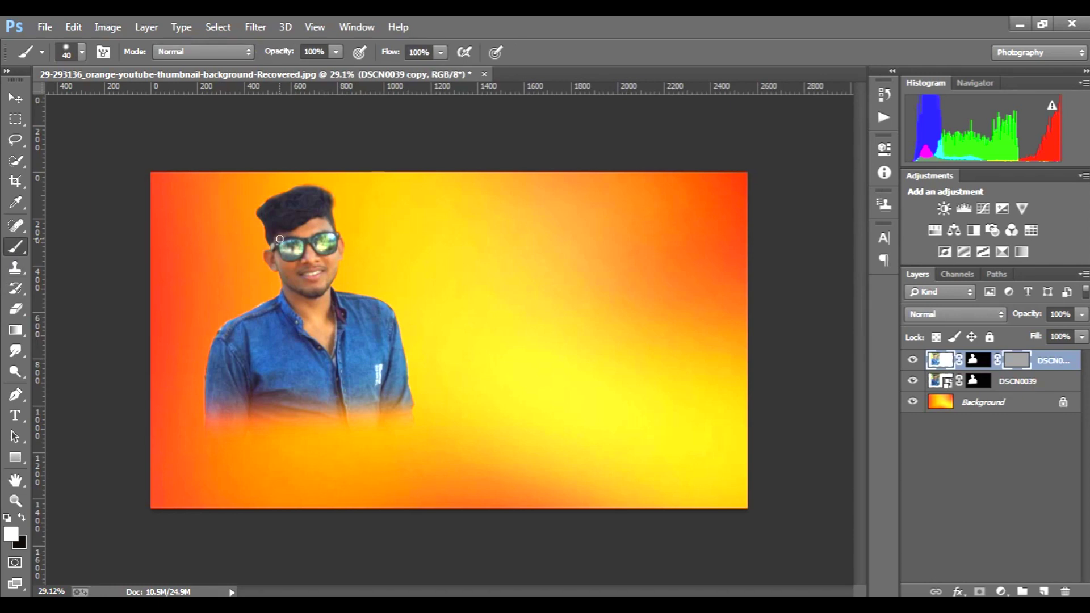
{"action": "scroll", "coordinate": [288, 238], "scroll_direction": "up", "scroll_amount": 3}
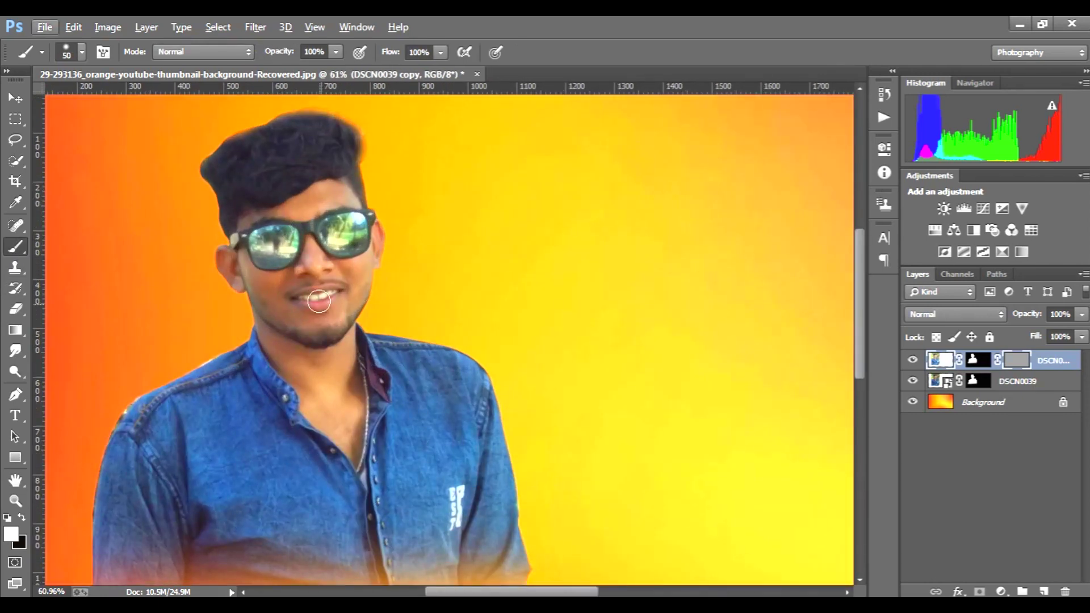
{"action": "key", "text": "bracketright"}
{"action": "key", "text": "bracketright"}
{"action": "key", "text": "bracketright"}
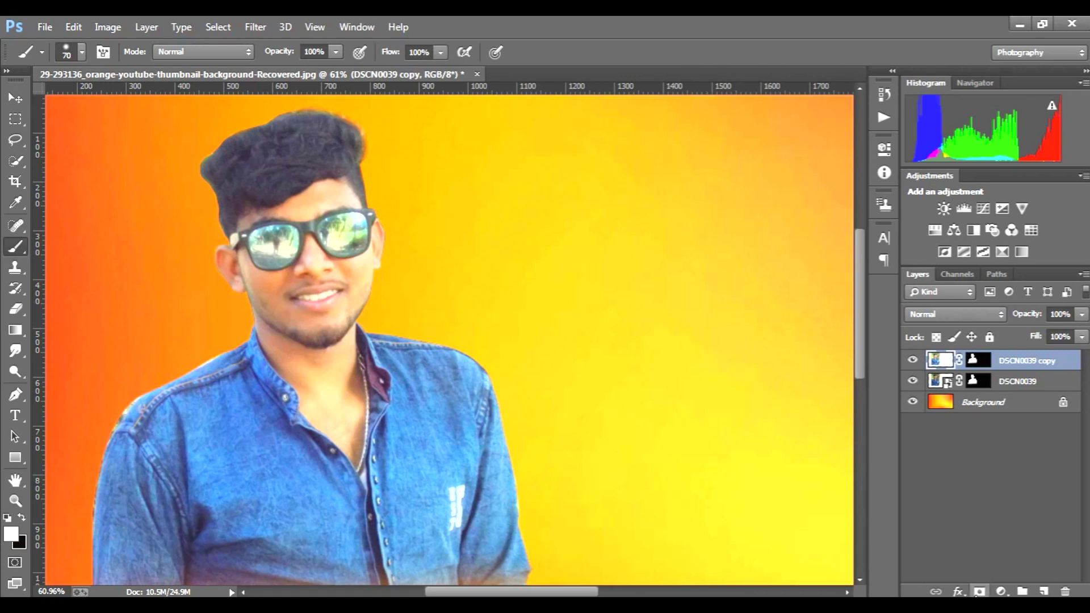
Add the hiding mask to the DSCN0039 copy again and discard that layer copy
{"action": "left_click", "coordinate": [979, 591]}
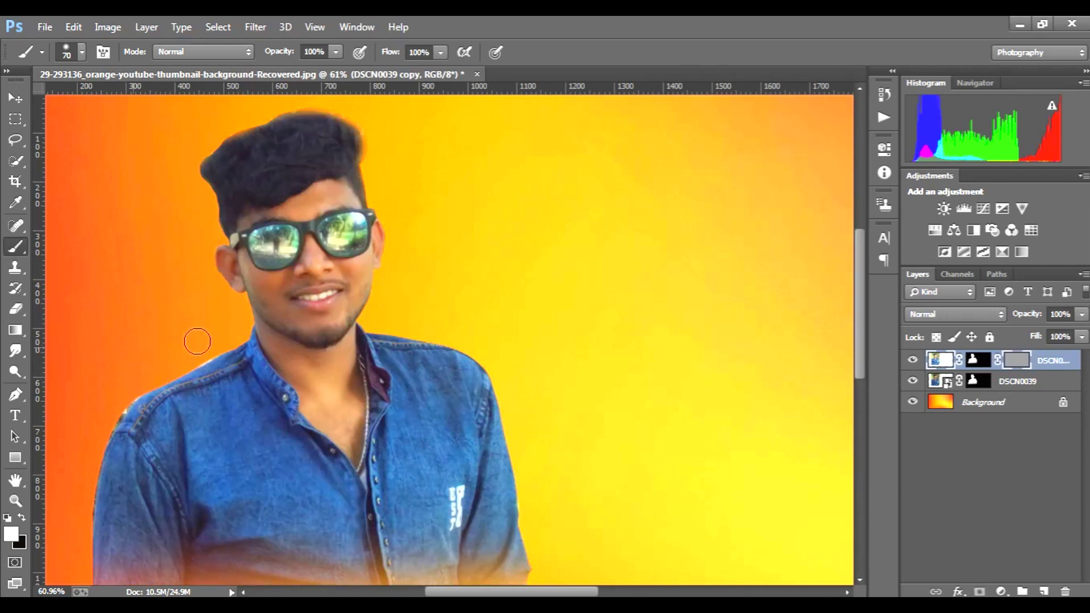
{"action": "left_click", "coordinate": [272, 281], "text": "alt"}
{"action": "left_click_drag", "start_coordinate": [1053, 365], "coordinate": [1065, 591]}
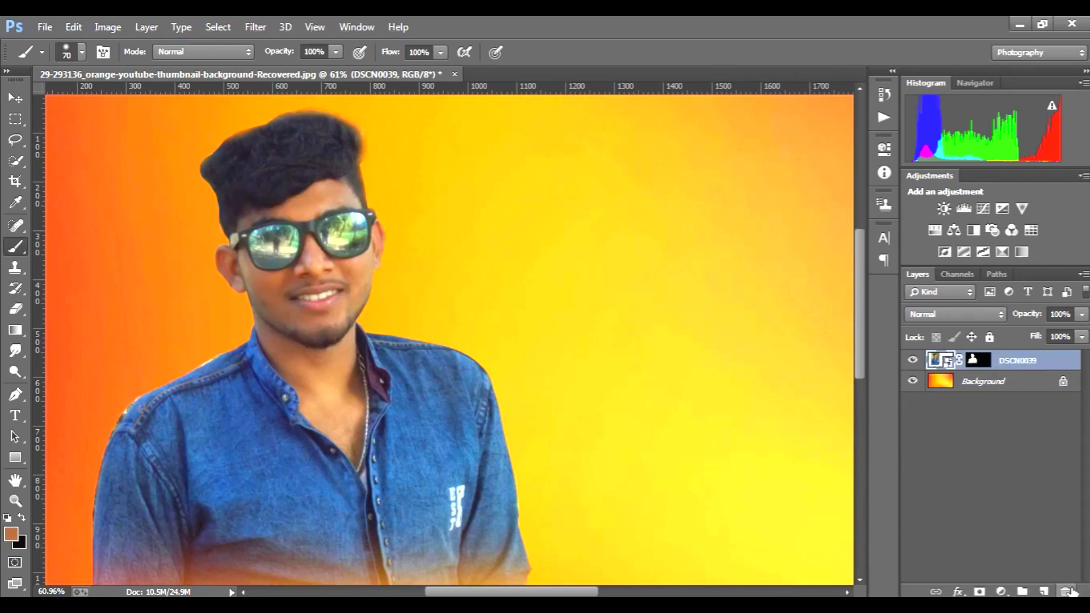
{"action": "right_click", "coordinate": [976, 366]}
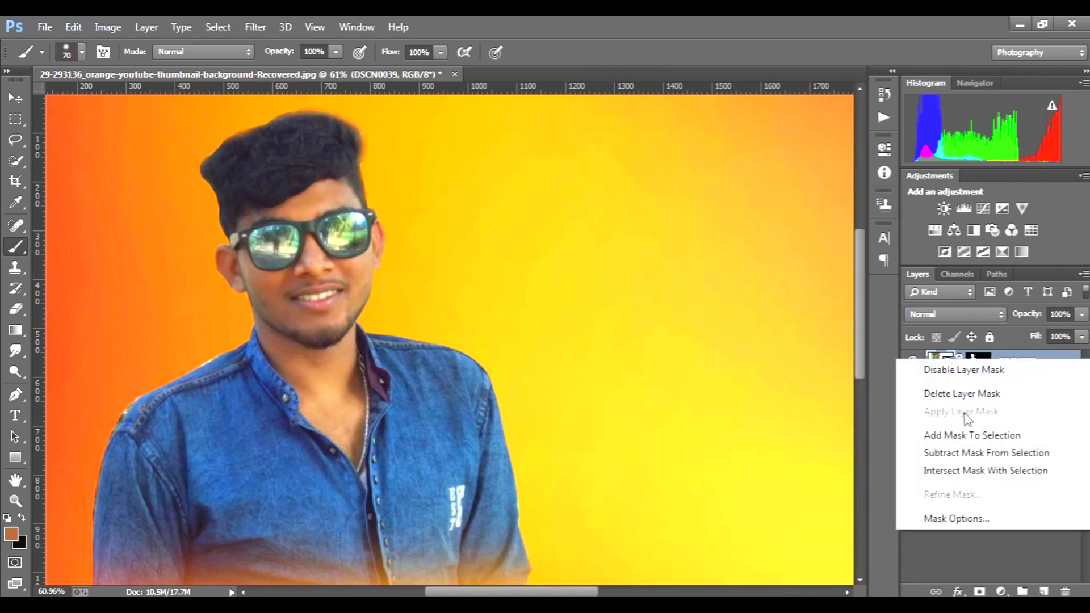
{"action": "left_click", "coordinate": [977, 548]}
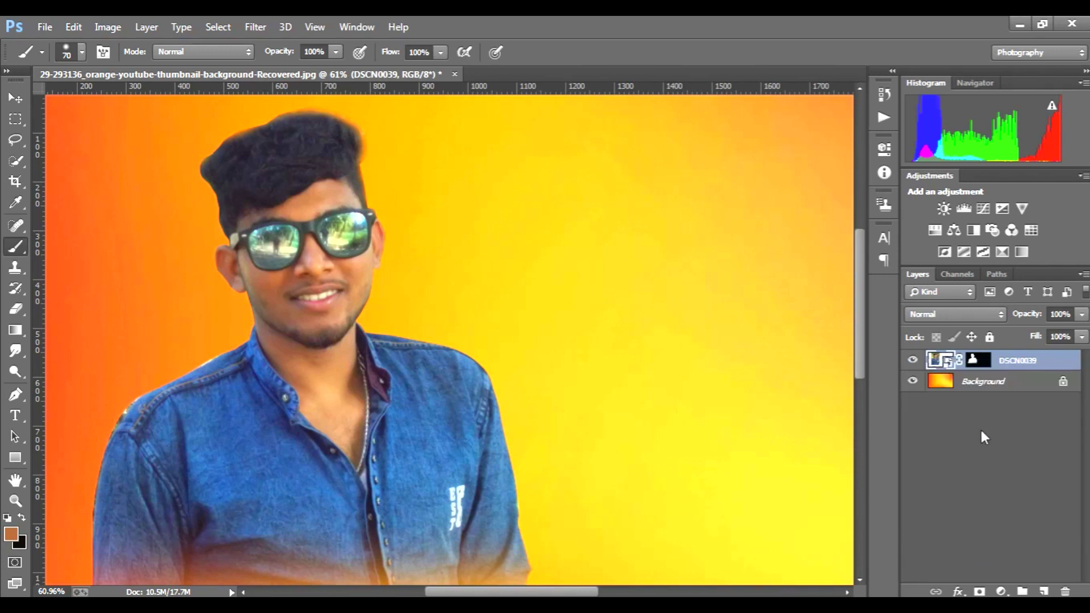
Make a fresh duplicate of the DSCN0039 layer and rasterize its smart object
{"action": "left_click_drag", "start_coordinate": [1039, 367], "coordinate": [1044, 591]}
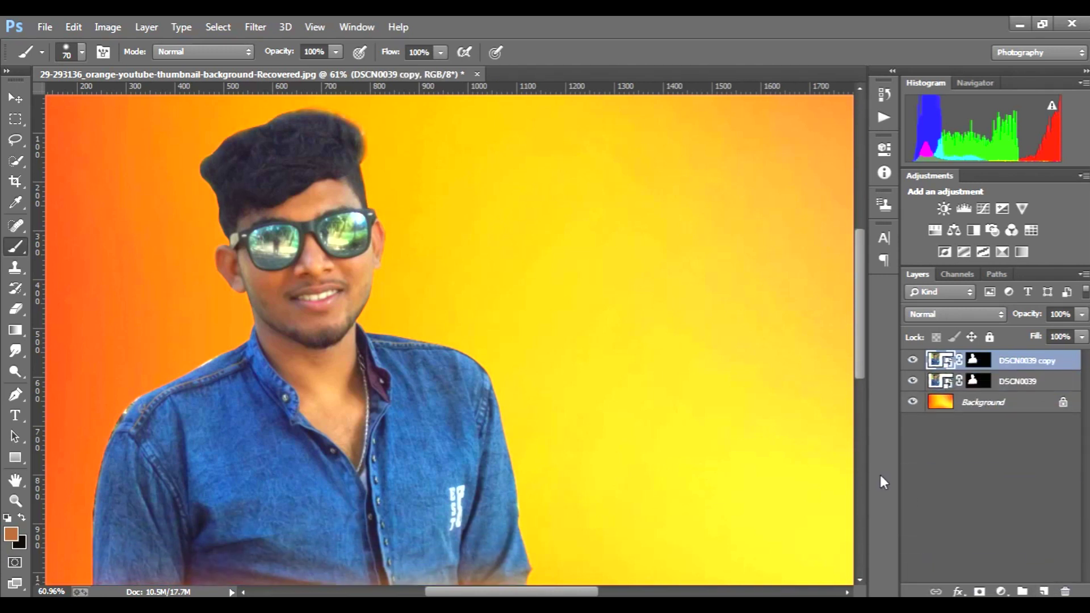
{"action": "left_click", "coordinate": [798, 482]}
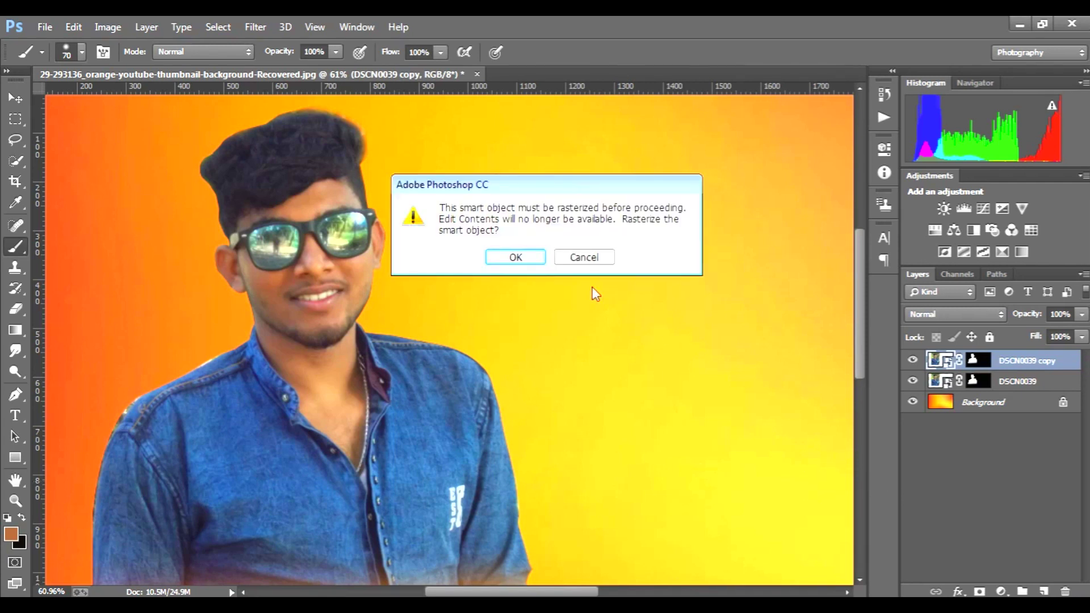
{"action": "left_click", "coordinate": [516, 258]}
Brighten the new DSCN0039 copy by raising the midtones of the RGB curve in Curves
{"action": "key", "text": "ctrl+m"}
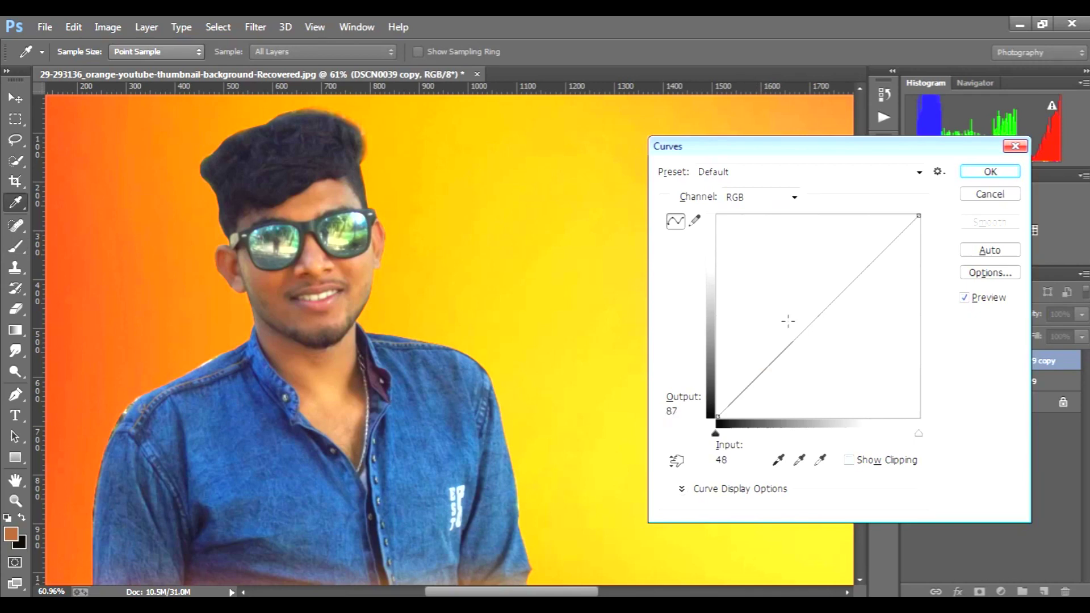
{"action": "left_click_drag", "start_coordinate": [814, 316], "coordinate": [807, 299]}
{"action": "left_click", "coordinate": [989, 172]}
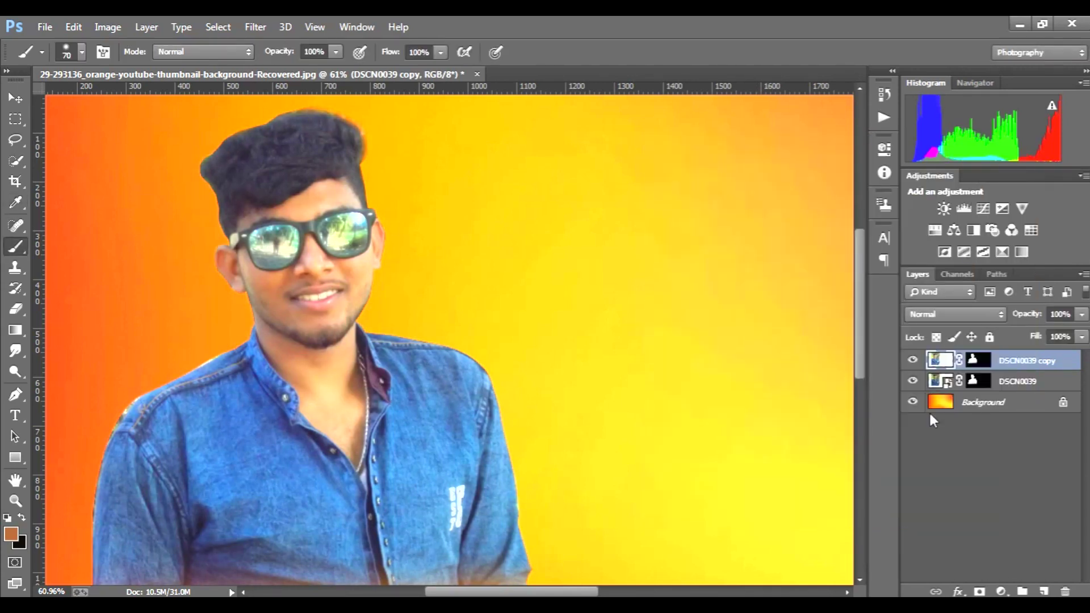
Add a second mask hiding the brightened DSCN0039 copy and use black as the foreground colour
{"action": "left_click", "coordinate": [979, 591]}
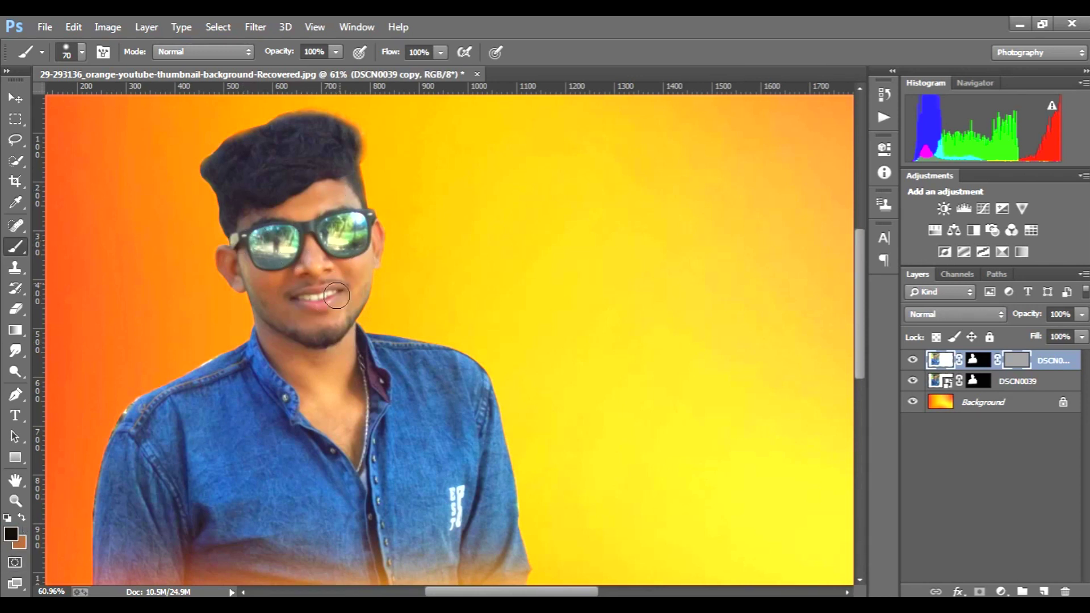
{"action": "left_click", "coordinate": [11, 534]}
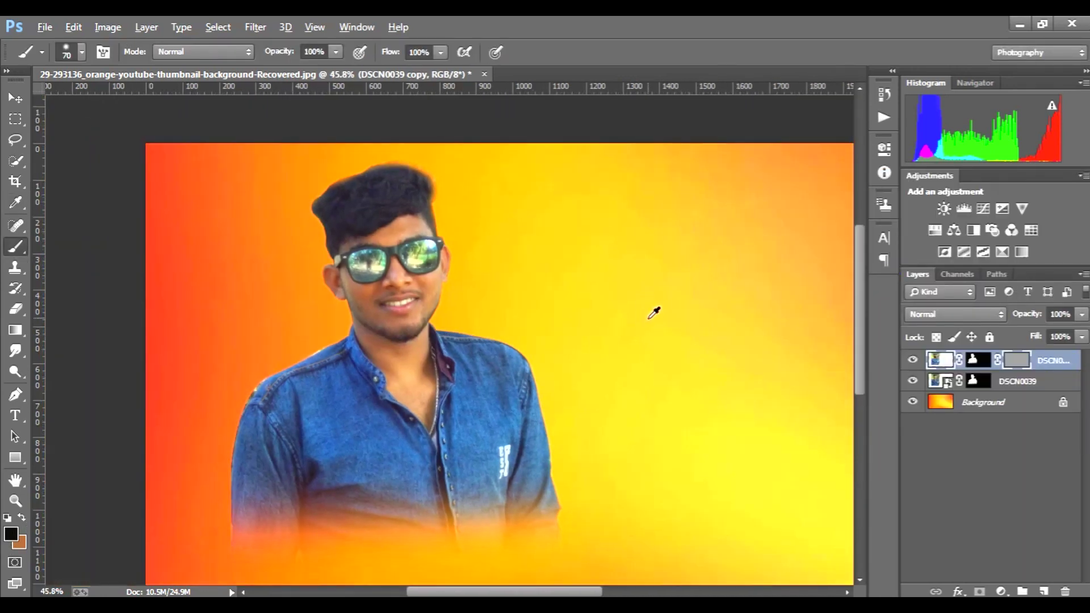
Delete the masked DSCN0039 copy layer
{"action": "scroll", "coordinate": [657, 310], "scroll_direction": "down", "scroll_amount": 2}
{"action": "scroll", "coordinate": [664, 313], "scroll_direction": "up", "scroll_amount": 1}
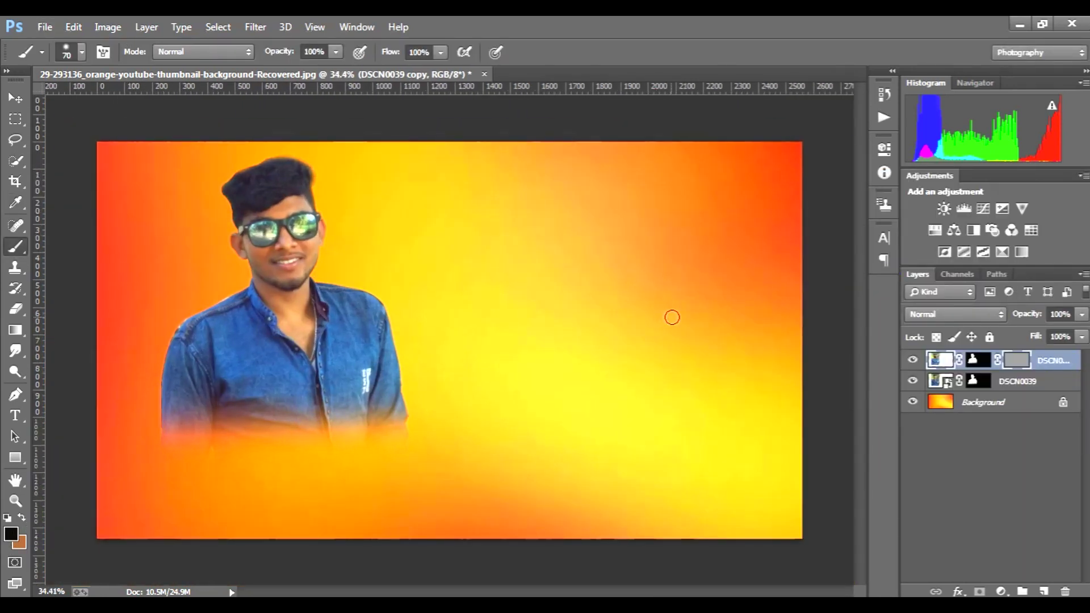
{"action": "left_click_drag", "start_coordinate": [1053, 362], "coordinate": [1065, 590]}
{"action": "left_click", "coordinate": [256, 27]}
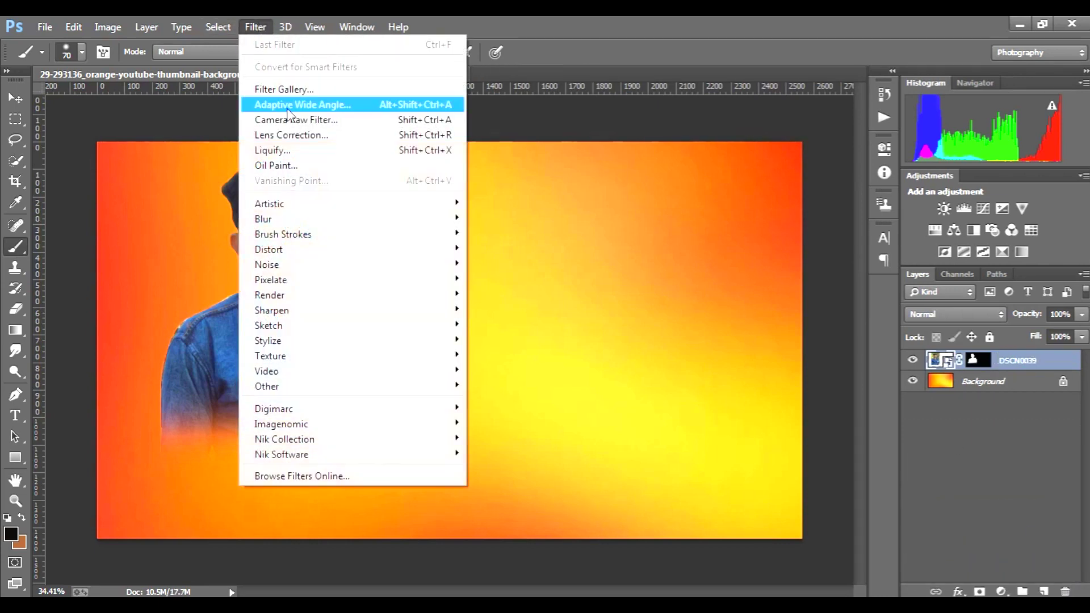
{"action": "left_click", "coordinate": [346, 122]}
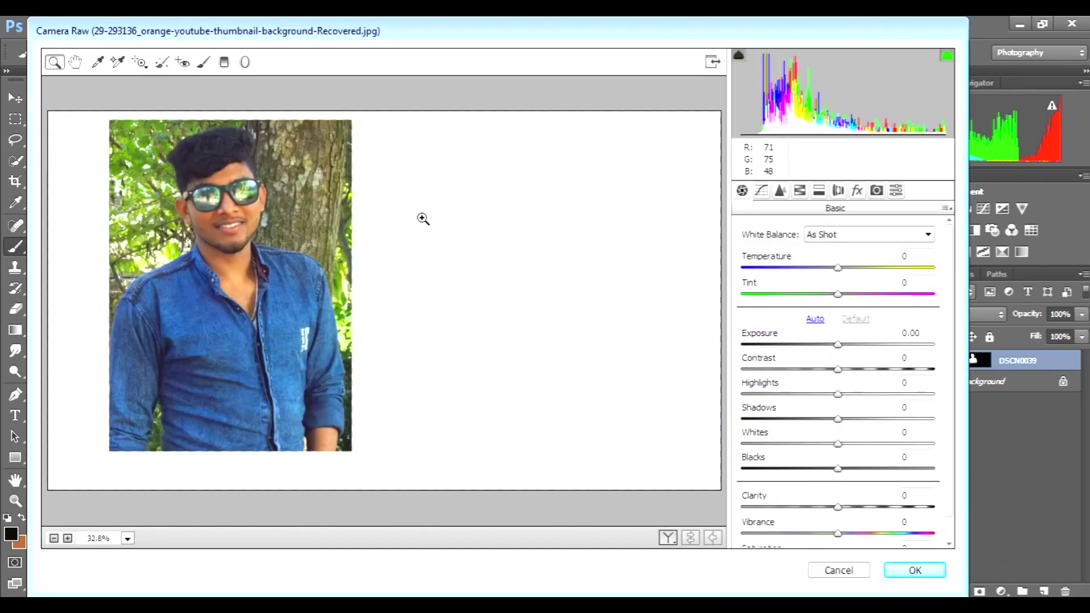
{"action": "left_click", "coordinate": [837, 570]}
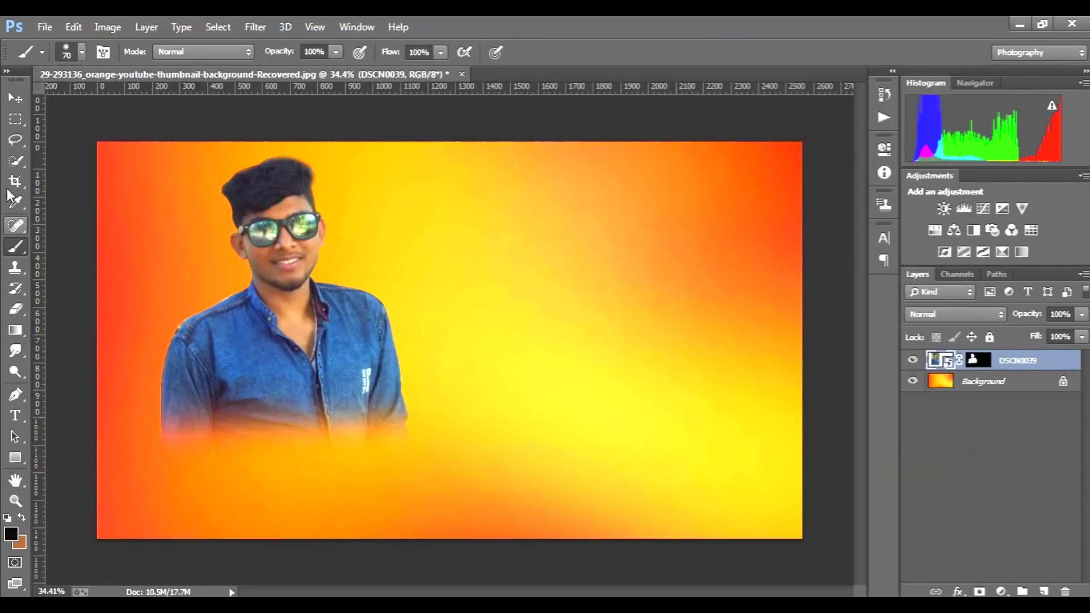
Select the man's face, ears and neck on the DSCN0039 layer with the Quick Selection tool
{"action": "left_click", "coordinate": [15, 160]}
{"action": "left_click_drag", "start_coordinate": [266, 216], "coordinate": [304, 343]}
{"action": "left_click", "coordinate": [242, 244]}
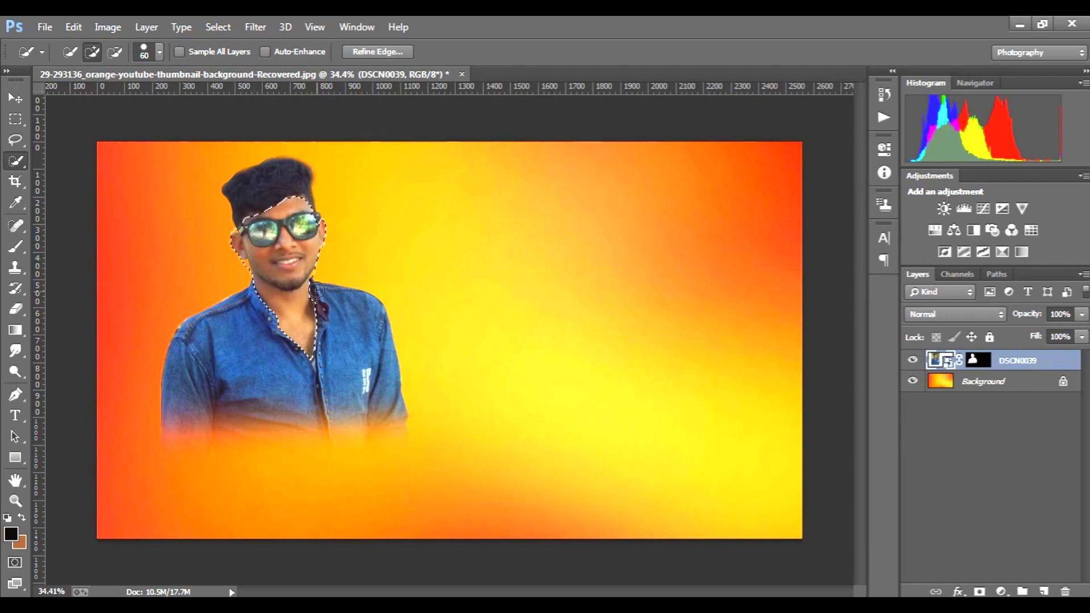
{"action": "left_click", "coordinate": [258, 213]}
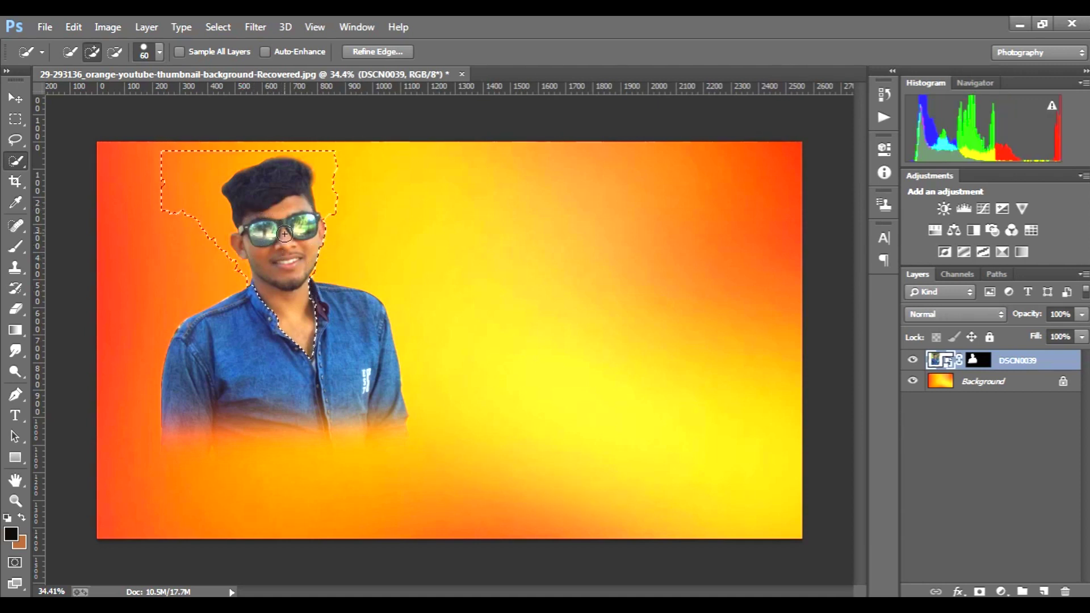
Subtract the spill around the head from the selection and copy the selected face and neck to a new layer
{"action": "left_click", "coordinate": [173, 182], "text": "alt"}
{"action": "left_click", "coordinate": [210, 223], "text": "alt"}
{"action": "mouse_move", "coordinate": [213, 217]}
{"action": "left_mouse_down"}
{"action": "mouse_move", "coordinate": [204, 188]}
{"action": "mouse_move", "coordinate": [223, 163]}
{"action": "mouse_move", "coordinate": [300, 151]}
{"action": "mouse_move", "coordinate": [329, 159]}
{"action": "mouse_move", "coordinate": [334, 216]}
{"action": "mouse_move", "coordinate": [361, 228]}
{"action": "left_mouse_up"}
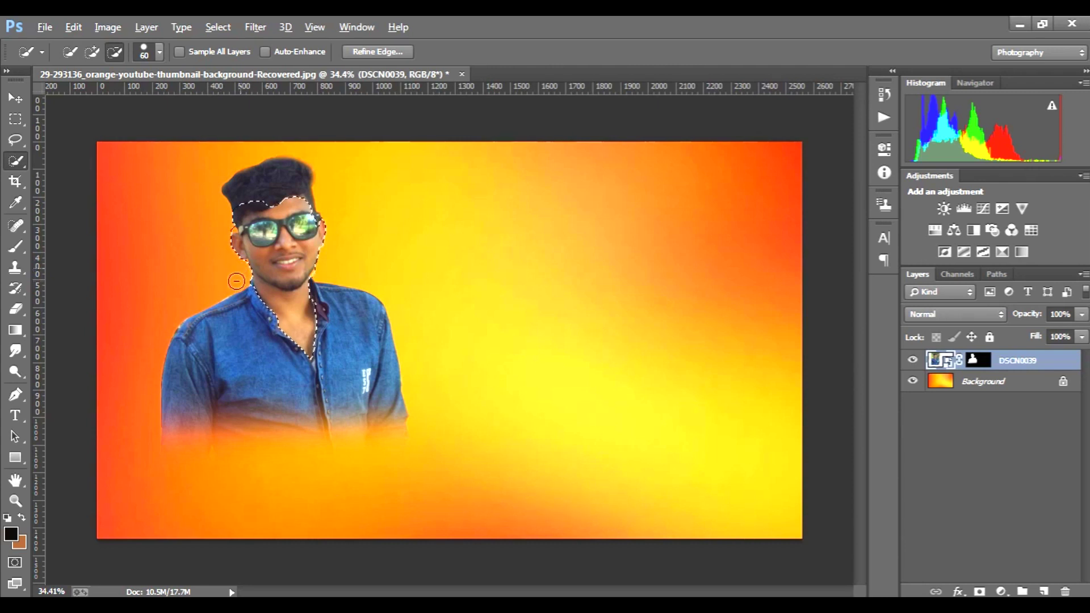
{"action": "key", "text": "alt"}
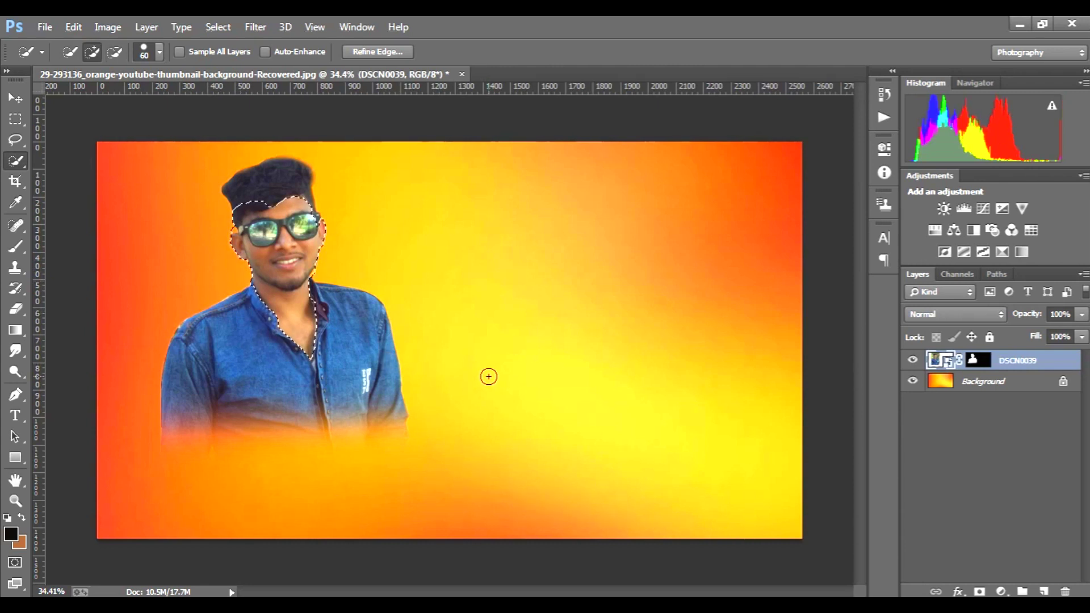
{"action": "key", "text": "ctrl+j"}
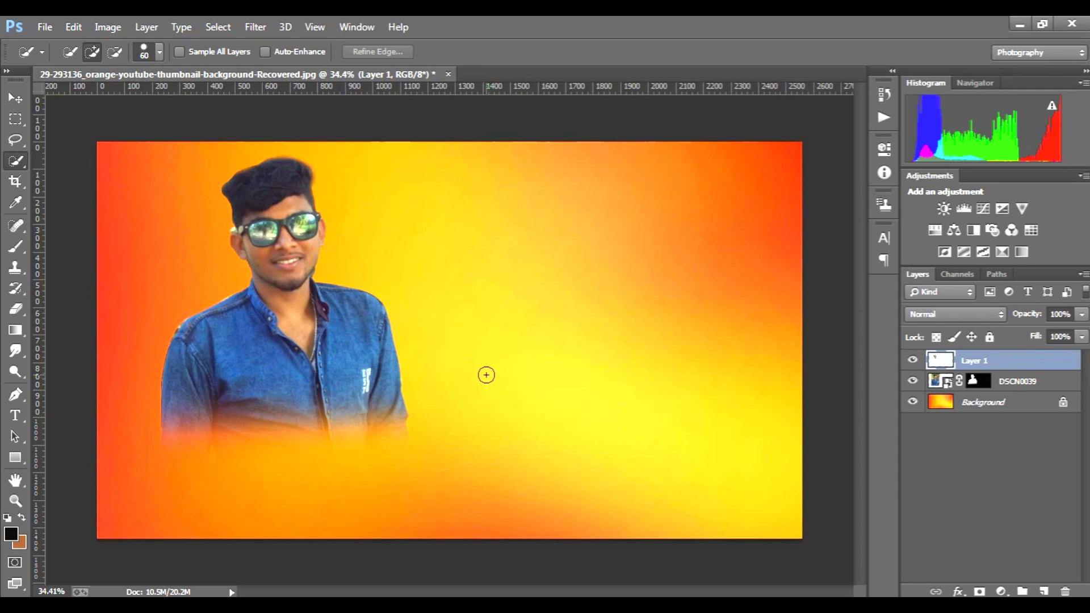
Brighten the copied face layer with the Camera Raw filter, setting Exposure to +1.00
{"action": "left_click", "coordinate": [247, 28]}
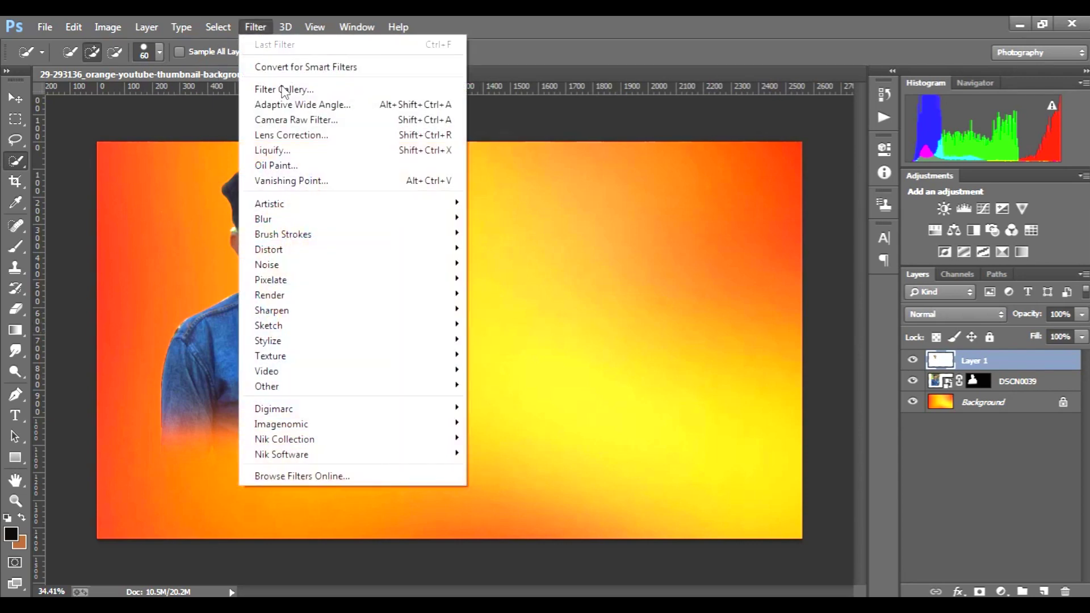
{"action": "left_click", "coordinate": [292, 120]}
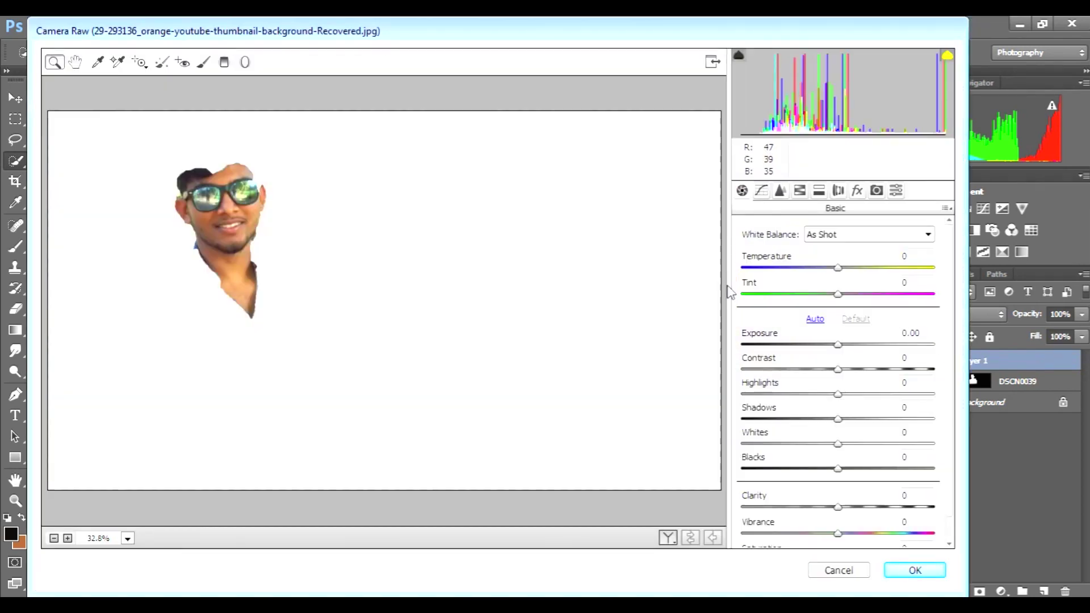
{"action": "left_click_drag", "start_coordinate": [844, 344], "coordinate": [862, 345]}
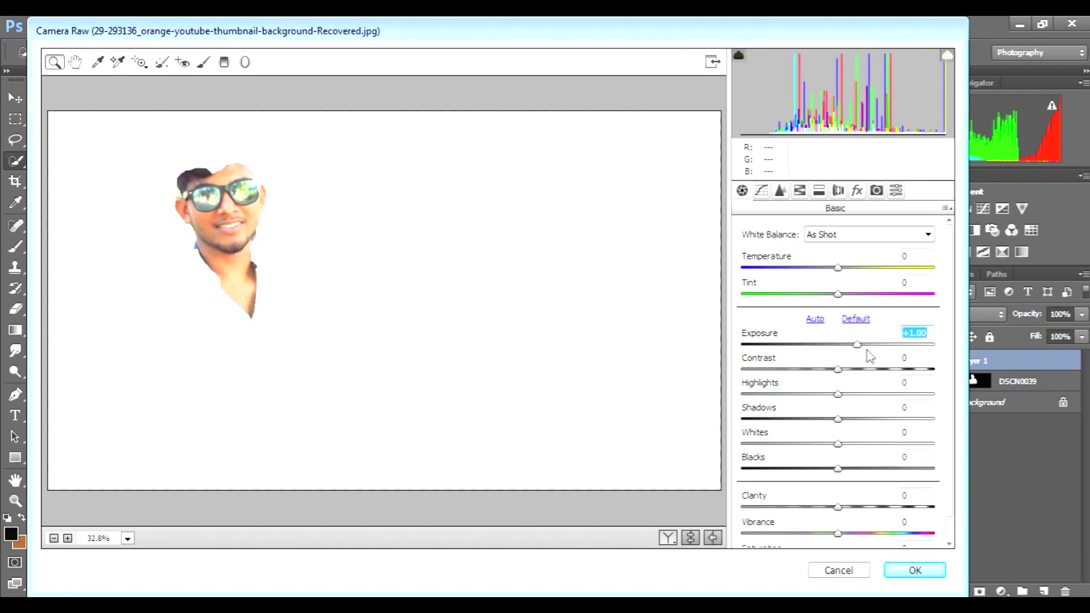
{"action": "left_click", "coordinate": [900, 571]}
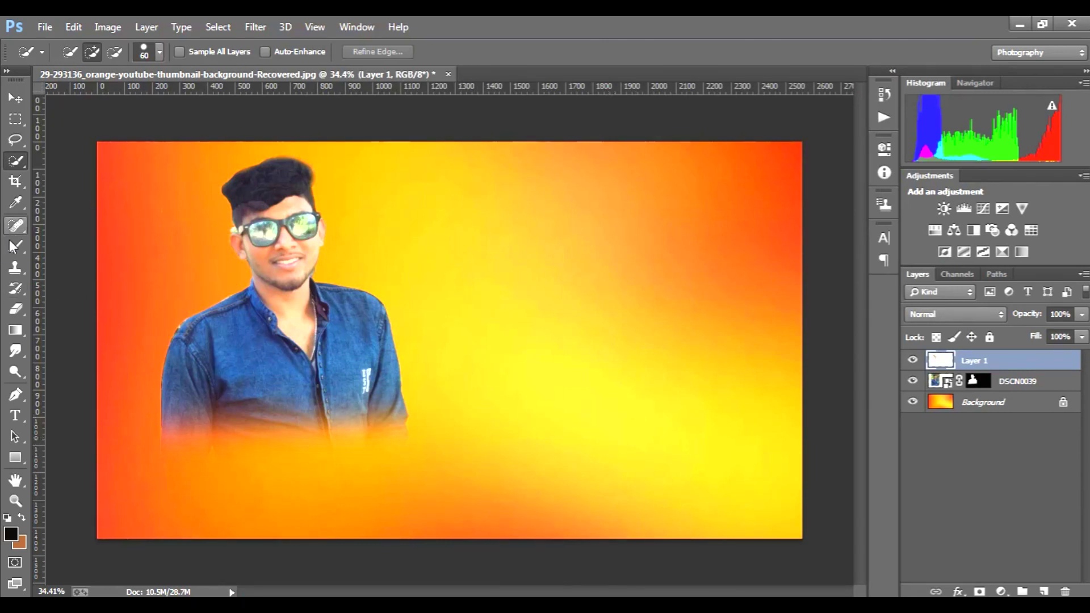
Erase the brightened face layer's overspill on the hair and around the face edges with a soft size 60 Eraser
{"action": "left_click", "coordinate": [15, 309]}
{"action": "scroll", "coordinate": [241, 167], "scroll_direction": "up", "scroll_amount": 3}
{"action": "scroll", "coordinate": [242, 167], "scroll_direction": "up", "scroll_amount": 1}
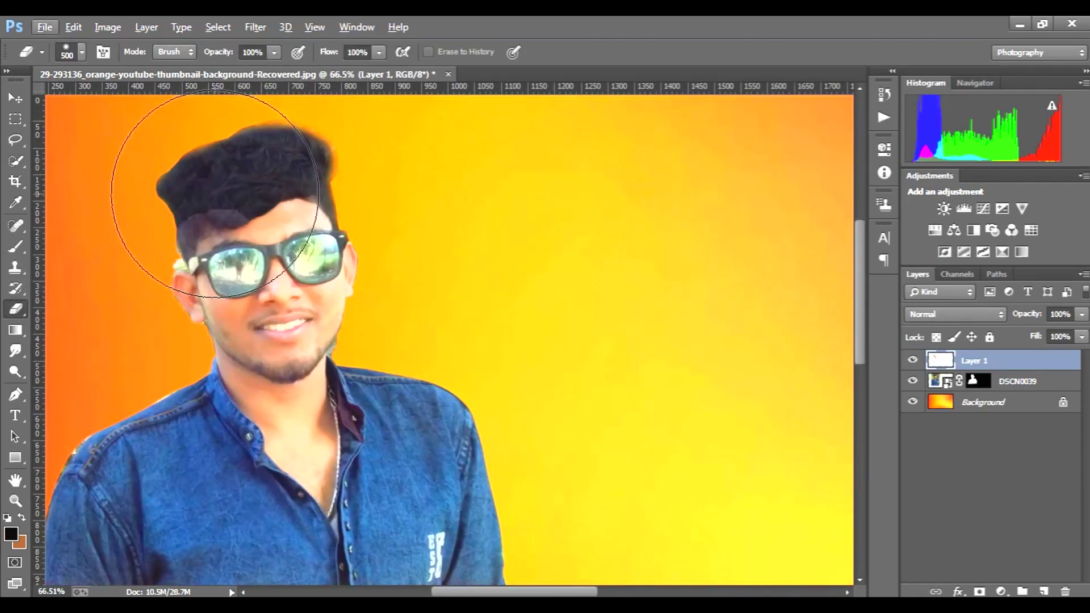
{"action": "key", "text": "bracketleft"}
{"action": "key", "text": "bracketleft"}
{"action": "key", "text": "bracketleft"}
{"action": "key", "text": "bracketleft"}
{"action": "key", "text": "bracketleft"}
{"action": "key", "text": "bracketleft"}
{"action": "key", "text": "bracketleft"}
{"action": "key", "text": "bracketleft"}
{"action": "key", "text": "bracketleft"}
{"action": "key", "text": "bracketleft"}
{"action": "key", "text": "bracketleft"}
{"action": "key", "text": "bracketleft"}
{"action": "mouse_move", "coordinate": [214, 200]}
{"action": "left_mouse_down"}
{"action": "mouse_move", "coordinate": [325, 192]}
{"action": "mouse_move", "coordinate": [340, 216]}
{"action": "mouse_move", "coordinate": [294, 182]}
{"action": "mouse_move", "coordinate": [195, 214]}
{"action": "mouse_move", "coordinate": [157, 314]}
{"action": "mouse_move", "coordinate": [163, 333]}
{"action": "mouse_move", "coordinate": [164, 306]}
{"action": "mouse_move", "coordinate": [192, 335]}
{"action": "mouse_move", "coordinate": [167, 304]}
{"action": "mouse_move", "coordinate": [198, 332]}
{"action": "mouse_move", "coordinate": [198, 365]}
{"action": "mouse_move", "coordinate": [145, 397]}
{"action": "mouse_move", "coordinate": [156, 287]}
{"action": "mouse_move", "coordinate": [166, 264]}
{"action": "mouse_move", "coordinate": [182, 259]}
{"action": "mouse_move", "coordinate": [168, 257]}
{"action": "mouse_move", "coordinate": [175, 243]}
{"action": "mouse_move", "coordinate": [292, 191]}
{"action": "mouse_move", "coordinate": [332, 207]}
{"action": "mouse_move", "coordinate": [337, 236]}
{"action": "mouse_move", "coordinate": [340, 221]}
{"action": "mouse_move", "coordinate": [371, 266]}
{"action": "mouse_move", "coordinate": [358, 352]}
{"action": "left_mouse_up"}
{"action": "scroll", "coordinate": [400, 345], "scroll_direction": "down", "scroll_amount": 1}
{"action": "scroll", "coordinate": [401, 343], "scroll_direction": "down", "scroll_amount": 2}
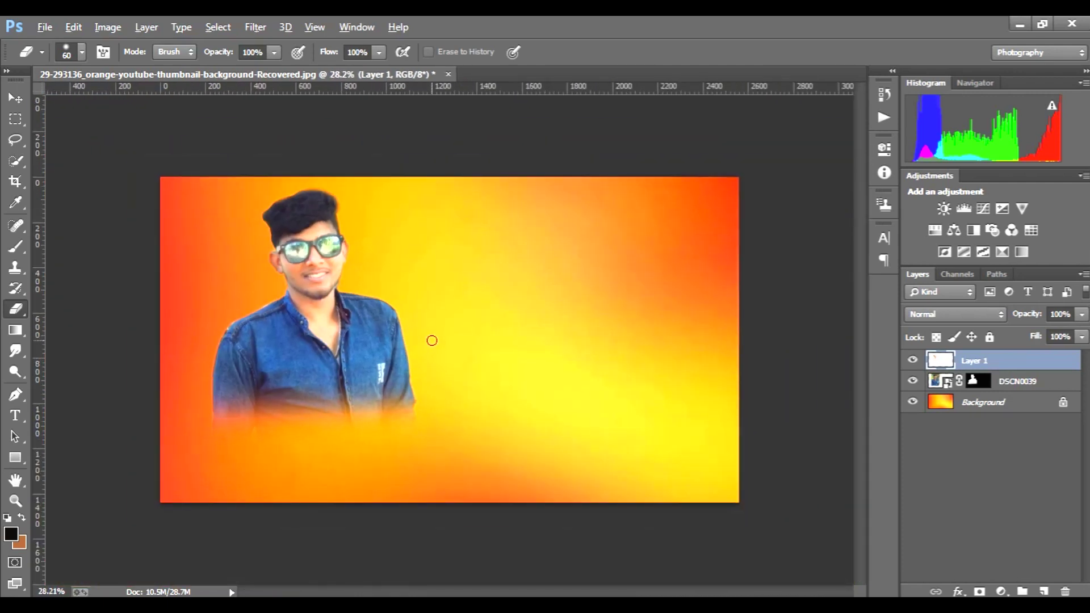
Merge the brightened face layer with the DSCN0039 portrait layer into one layer
{"action": "scroll", "coordinate": [431, 339], "scroll_direction": "up", "scroll_amount": 1}
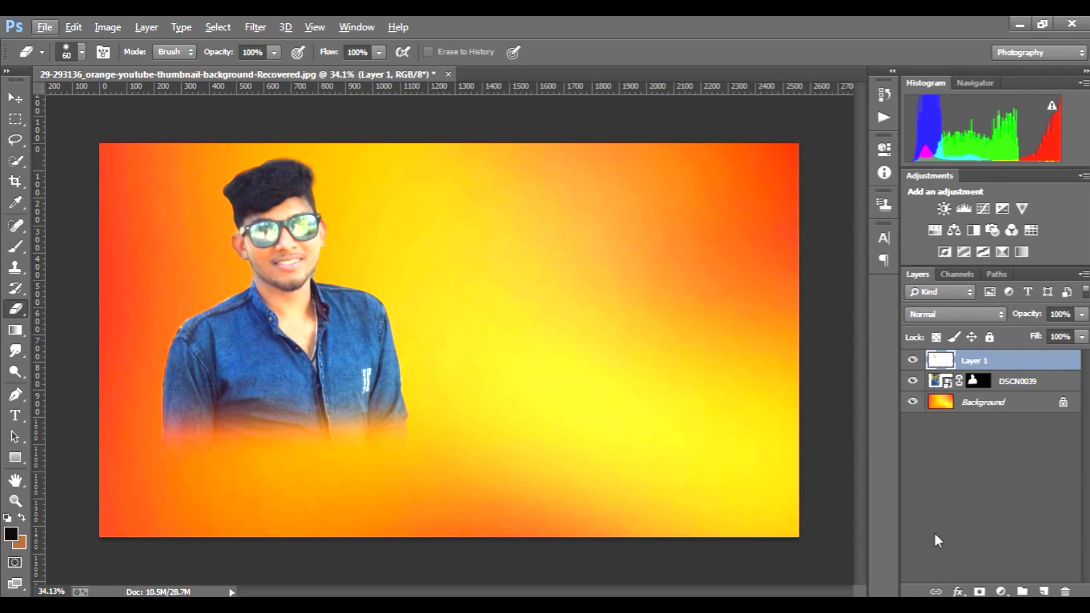
{"action": "right_click", "coordinate": [1014, 385]}
{"action": "left_click", "coordinate": [763, 457]}
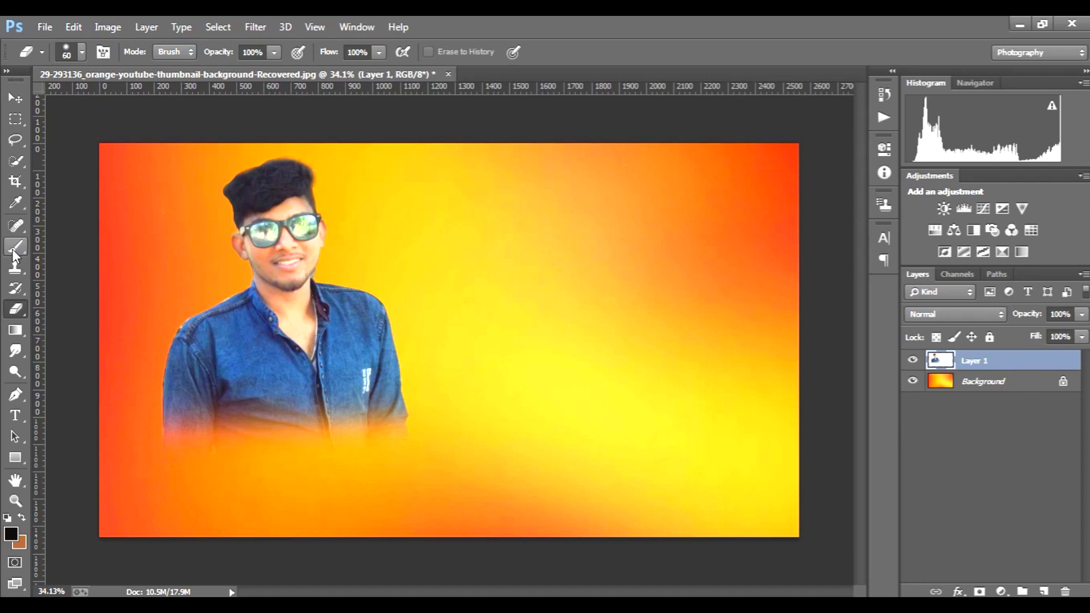
Try Camera Raw basic adjustments on the merged portrait with Exposure +0.35, Contrast +5 and Vibrance +30
{"action": "left_click", "coordinate": [258, 26]}
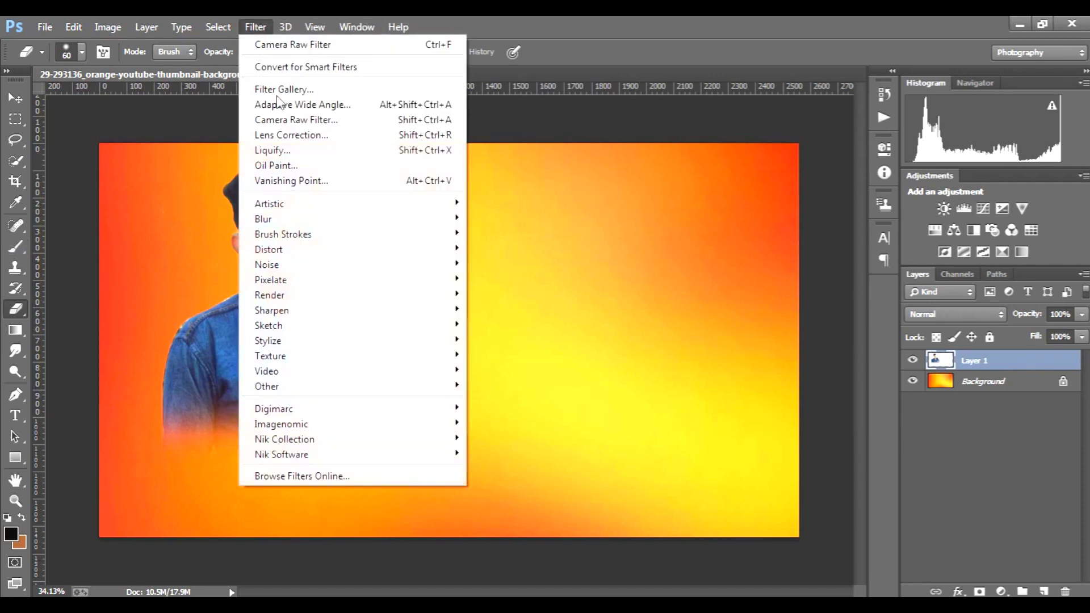
{"action": "left_click", "coordinate": [286, 119]}
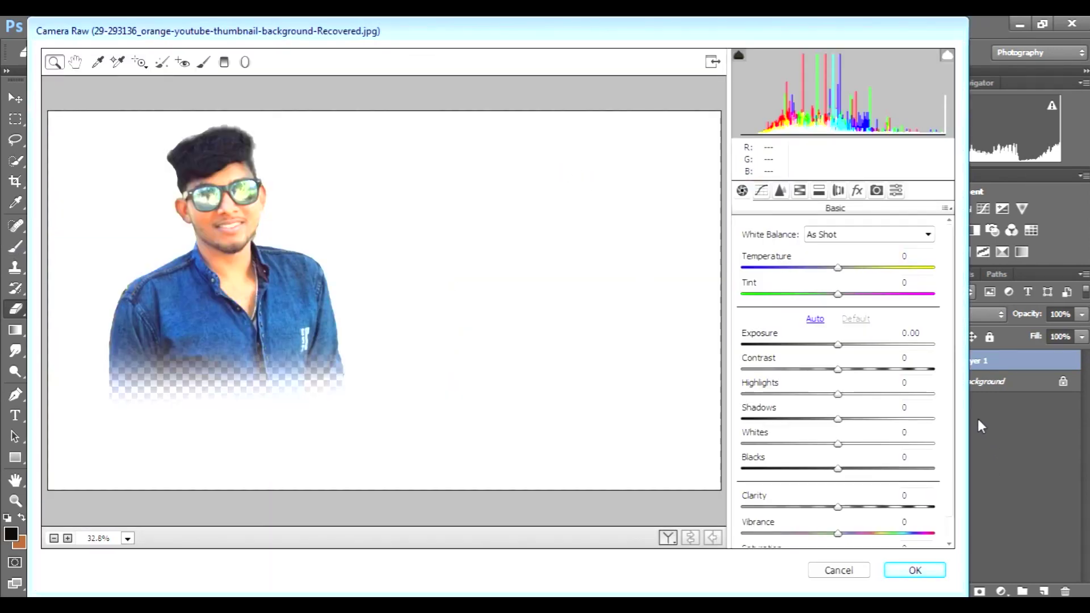
{"action": "left_click_drag", "start_coordinate": [841, 349], "coordinate": [849, 377]}
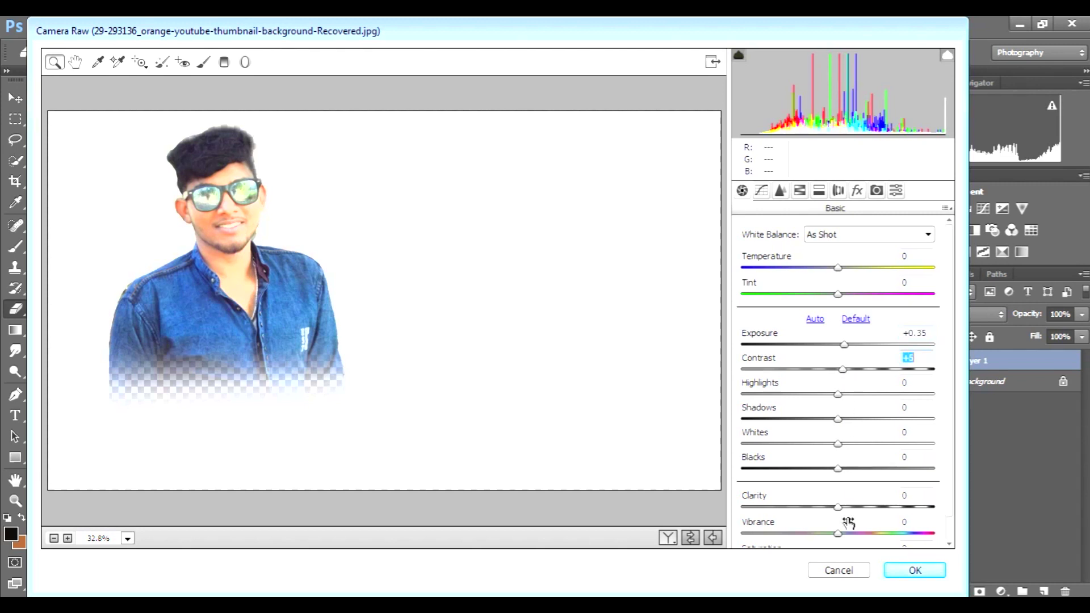
{"action": "left_click_drag", "start_coordinate": [841, 537], "coordinate": [874, 537]}
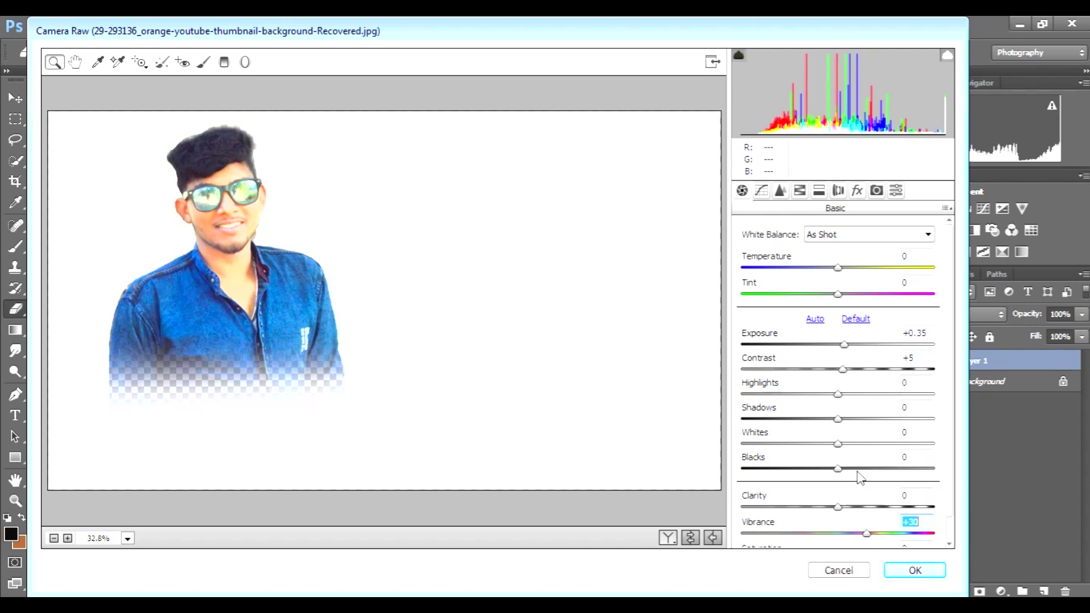
{"action": "scroll", "coordinate": [854, 494], "scroll_direction": "down", "scroll_amount": 1}
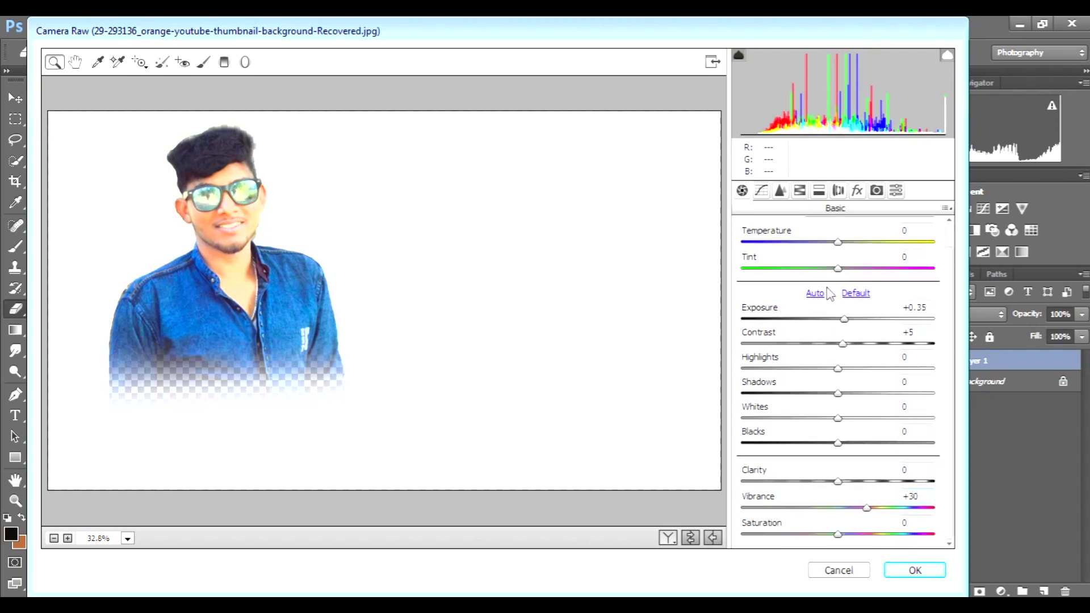
Try lowering the portrait's Oranges luminance to -5 in the Camera Raw HSL adjustments
{"action": "left_click", "coordinate": [819, 193]}
{"action": "left_click", "coordinate": [800, 190]}
{"action": "left_click", "coordinate": [838, 253]}
{"action": "mouse_move", "coordinate": [848, 338]}
{"action": "left_mouse_down"}
{"action": "mouse_move", "coordinate": [862, 333]}
{"action": "mouse_move", "coordinate": [845, 346]}
{"action": "left_mouse_up"}
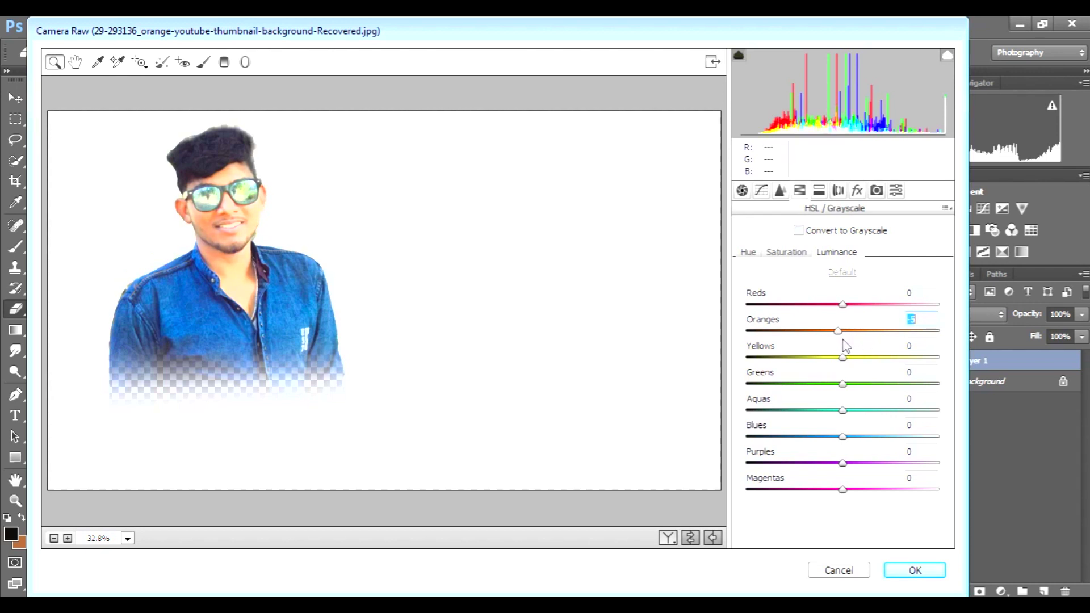
{"action": "left_click", "coordinate": [915, 571]}
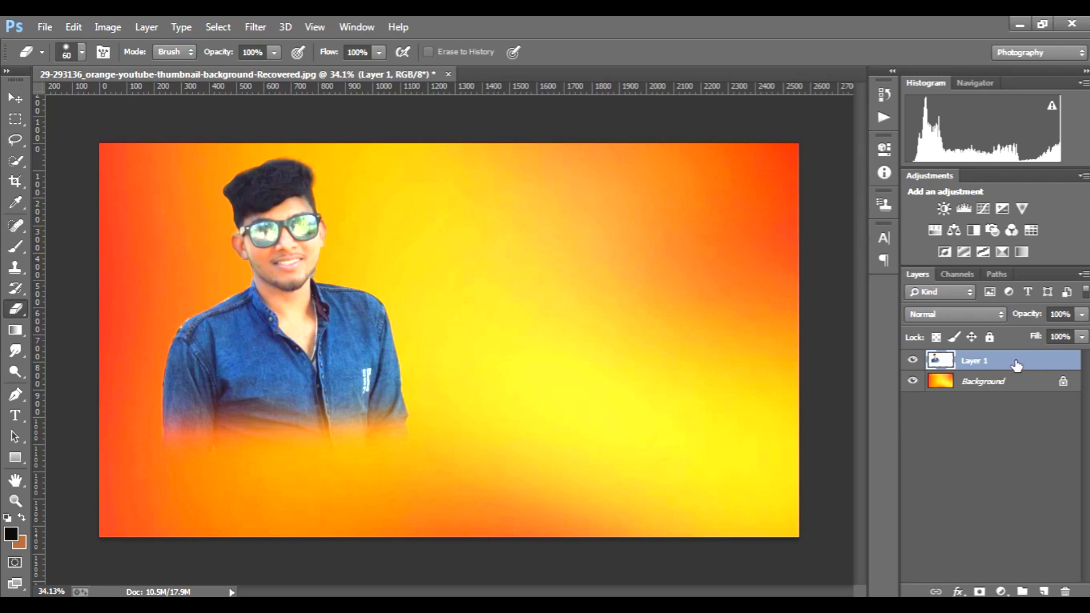
Raise the saturation of the portrait's greens, aquas and blues in the Camera Raw HSL adjustments
{"action": "left_click", "coordinate": [256, 28]}
{"action": "left_click", "coordinate": [318, 120]}
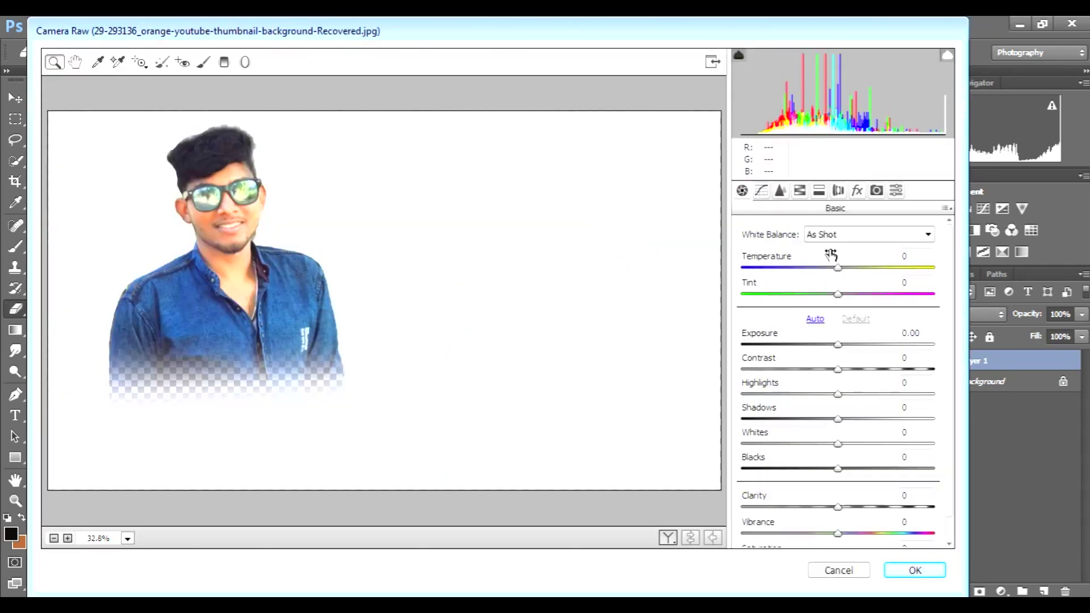
{"action": "left_click", "coordinate": [800, 191]}
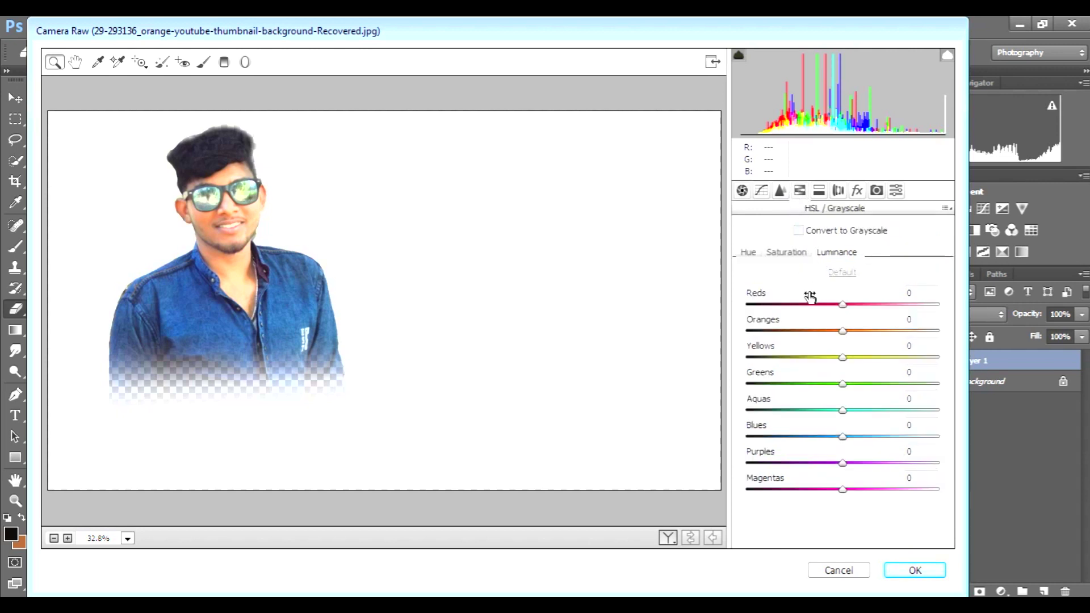
{"action": "left_click", "coordinate": [797, 255]}
{"action": "left_click_drag", "start_coordinate": [843, 384], "coordinate": [895, 409]}
{"action": "left_click_drag", "start_coordinate": [843, 437], "coordinate": [886, 443]}
Set the portrait's Oranges luminance to +13 and apply the Camera Raw filter
{"action": "left_click", "coordinate": [837, 274]}
{"action": "left_click_drag", "start_coordinate": [843, 330], "coordinate": [860, 334]}
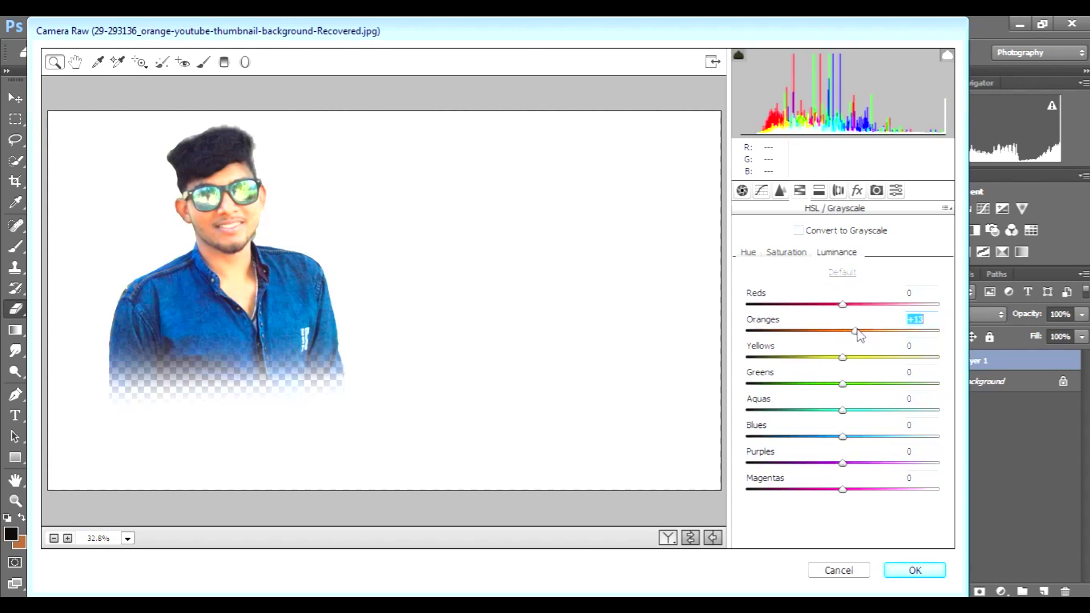
{"action": "left_click", "coordinate": [909, 570]}
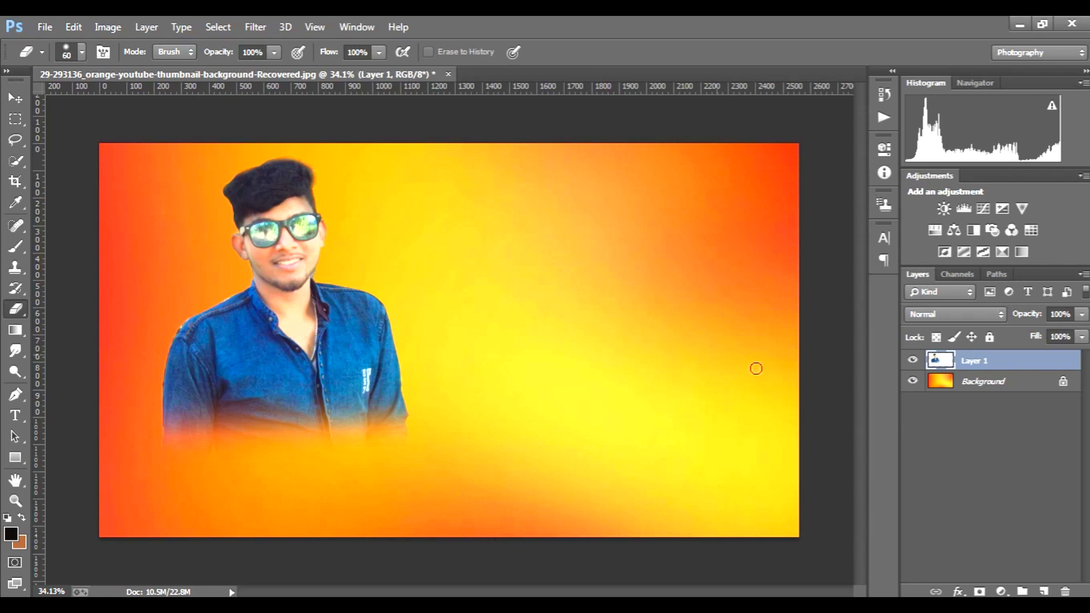
Replace the orange background with the "unnamed" landscape image beneath the portrait, unlocking and deleting the old background layer
{"action": "left_click", "coordinate": [982, 386]}
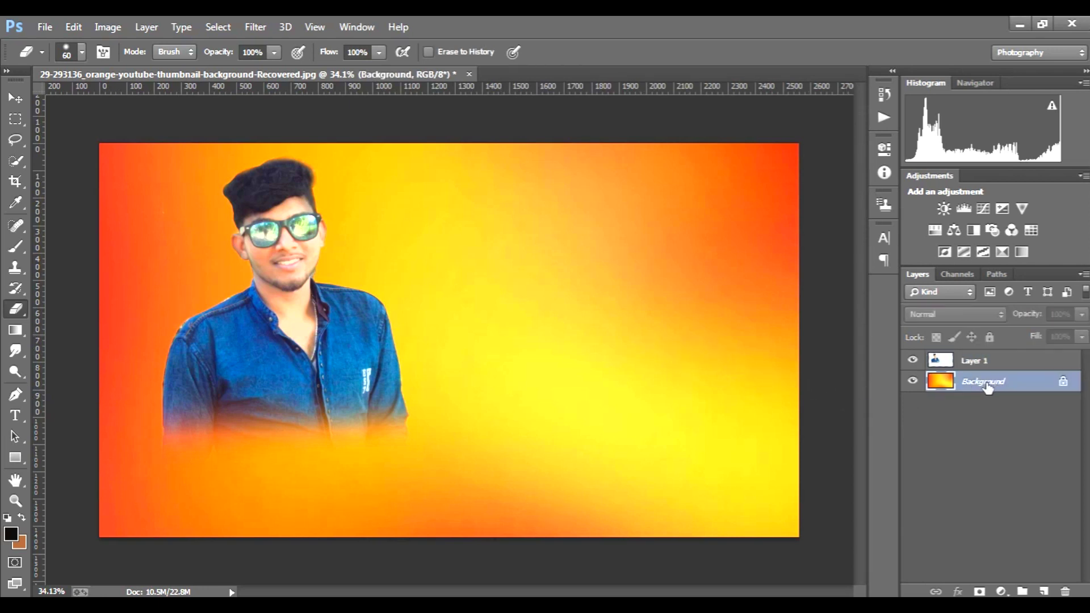
{"action": "left_click", "coordinate": [1063, 382]}
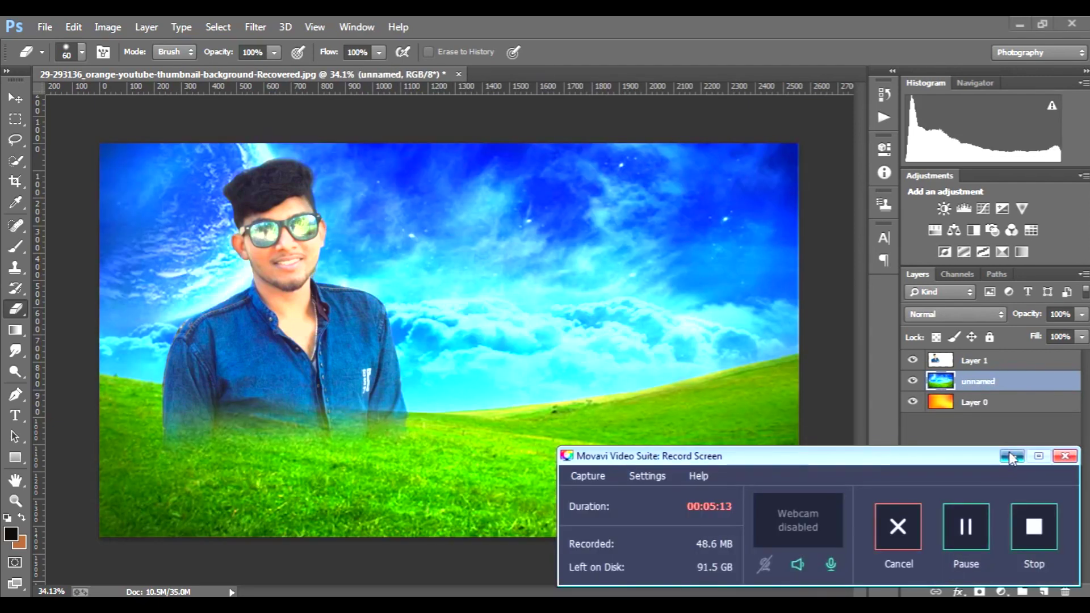
{"action": "left_click", "coordinate": [1010, 457]}
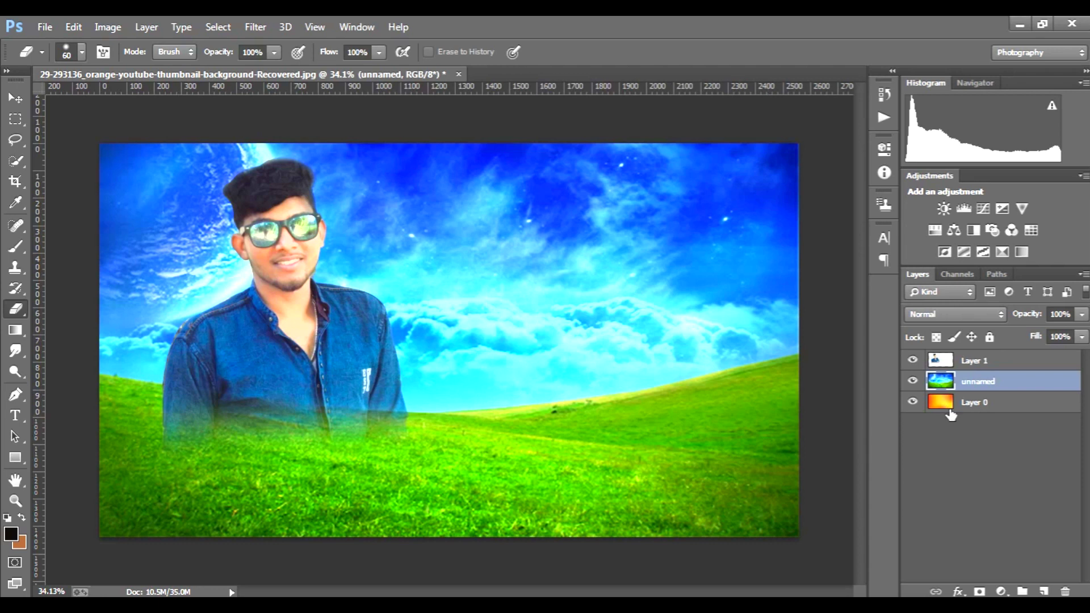
{"action": "left_click_drag", "start_coordinate": [986, 406], "coordinate": [1065, 592]}
Try shifting the landscape background's hue to +38 with Hue/Saturation
{"action": "key", "text": "ctrl+u"}
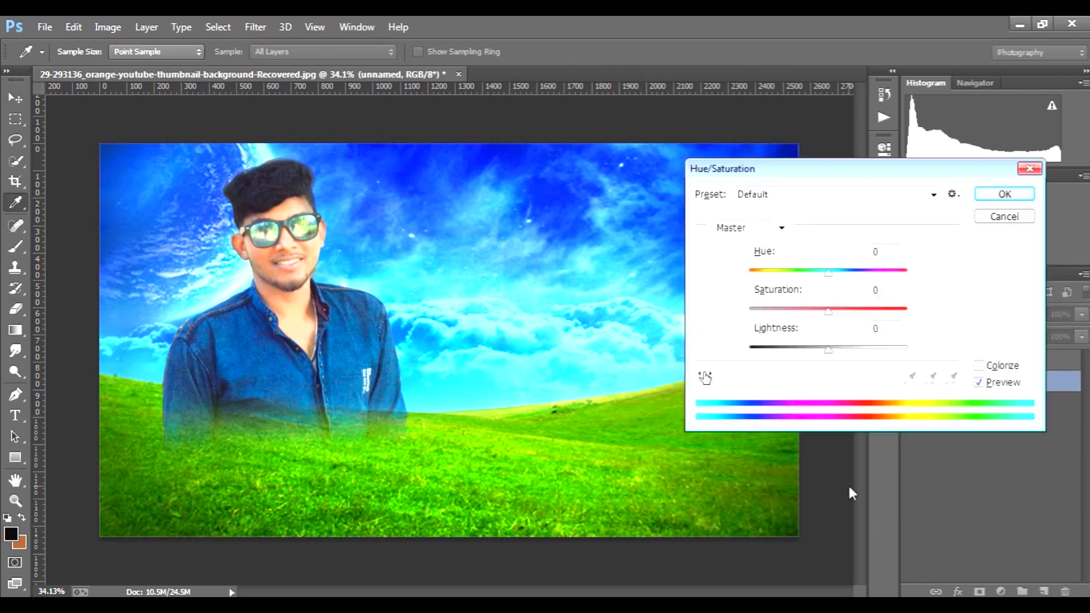
{"action": "left_click_drag", "start_coordinate": [829, 275], "coordinate": [864, 287]}
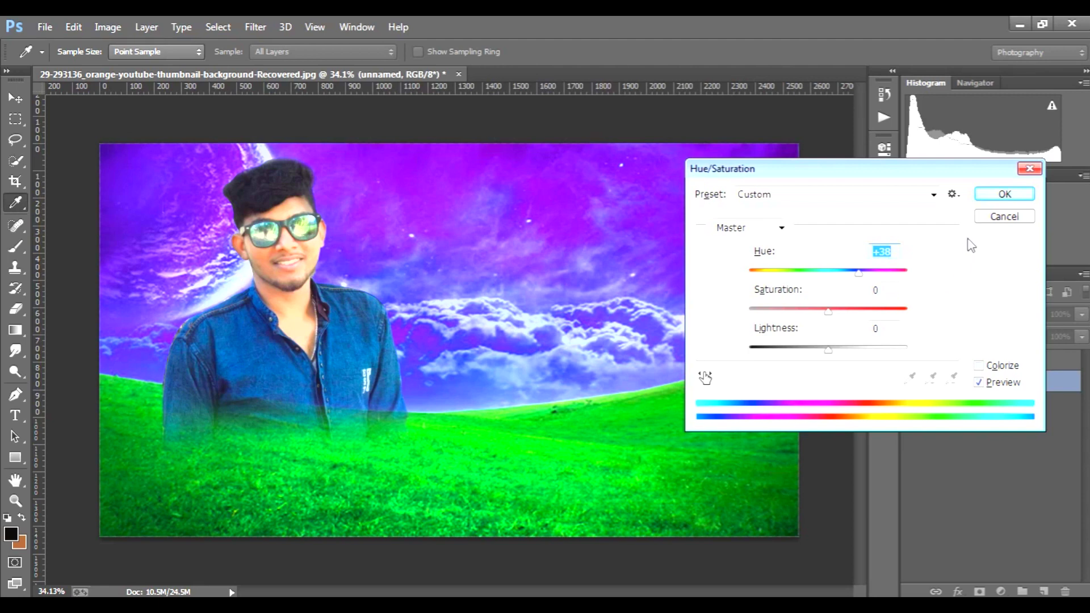
{"action": "left_click", "coordinate": [1004, 216]}
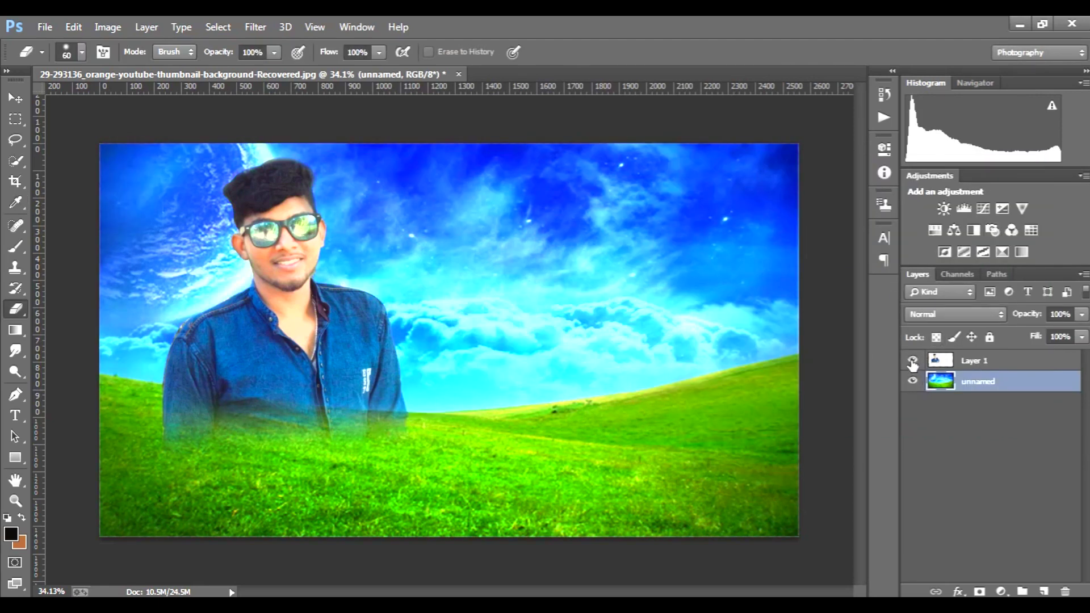
Select the grassy hill on the landscape layer with Quick Selection and add a layer mask that hides its sky, with the portrait temporarily hidden
{"action": "left_click", "coordinate": [912, 361]}
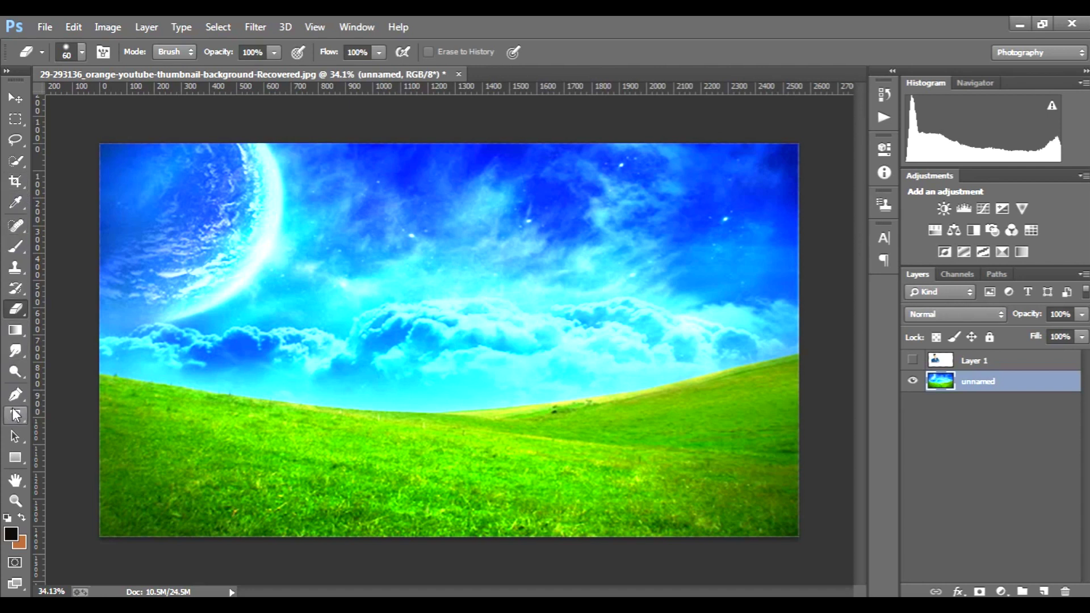
{"action": "left_click", "coordinate": [20, 161]}
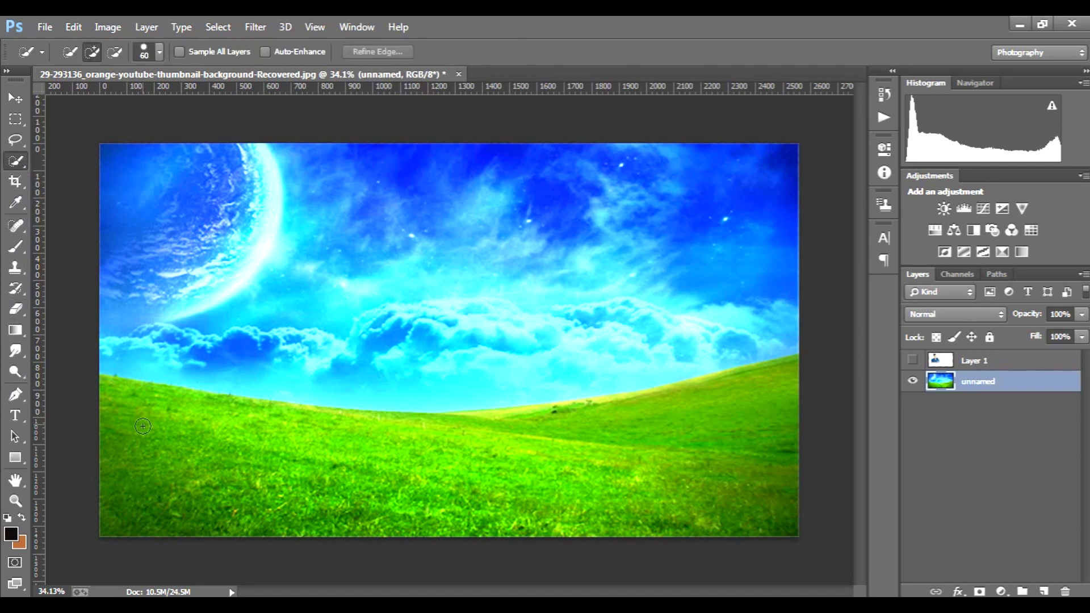
{"action": "left_click_drag", "start_coordinate": [130, 431], "coordinate": [758, 504]}
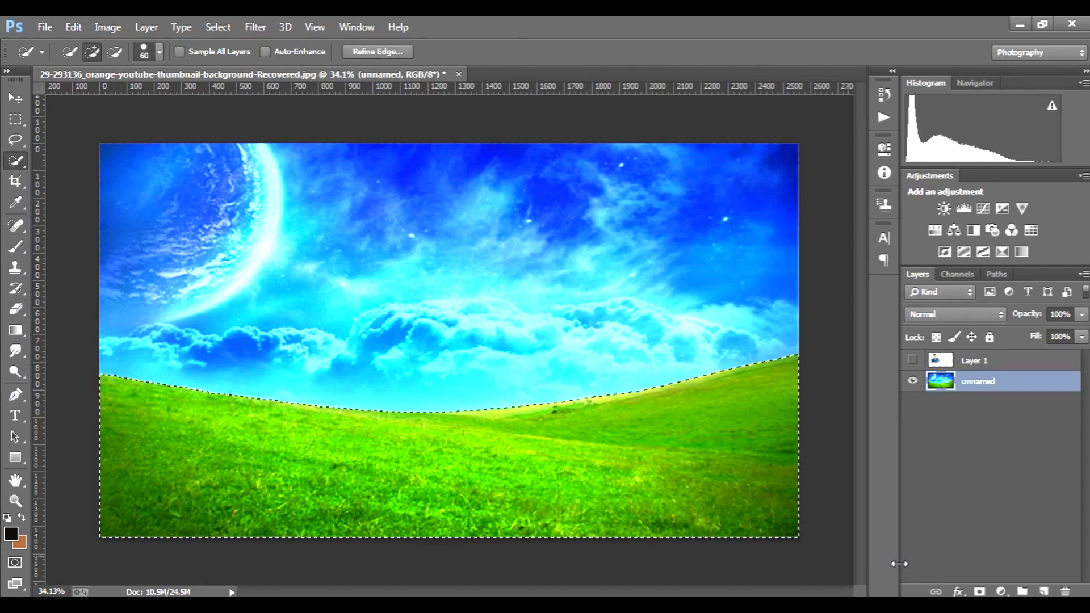
{"action": "left_click", "coordinate": [980, 592]}
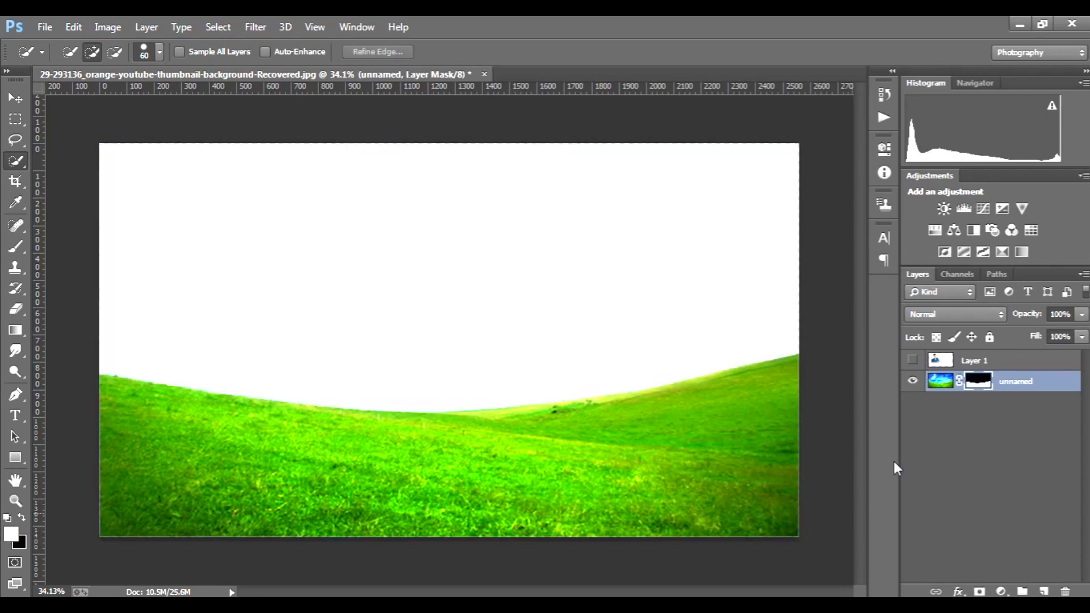
{"action": "left_click", "coordinate": [913, 362]}
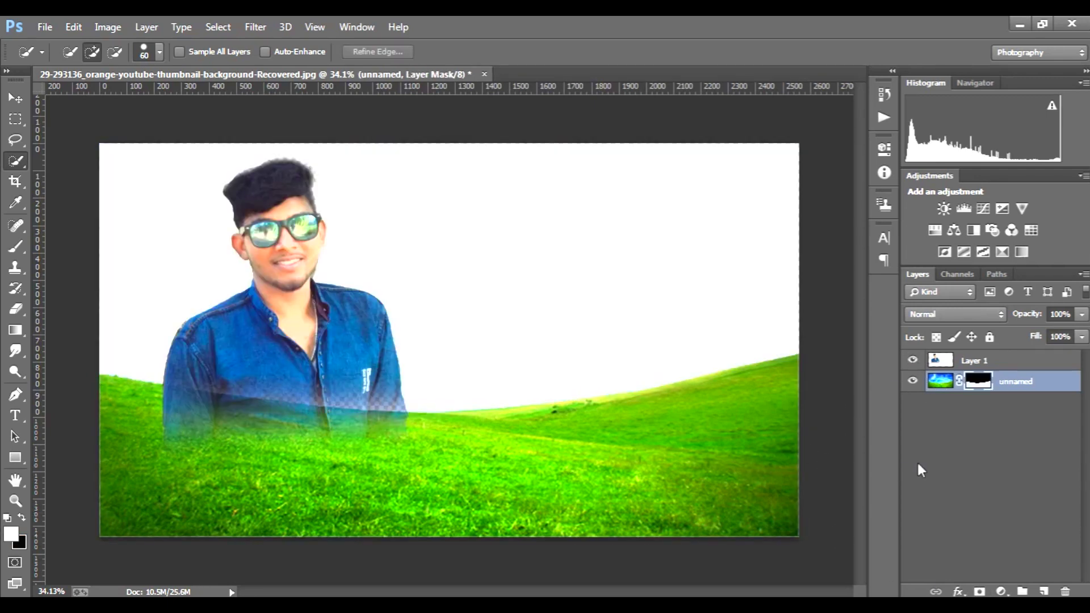
Place the cloudy sky image "003", enlarge it to span the canvas width, and move it beneath the masked landscape layer
{"action": "left_click", "coordinate": [45, 26]}
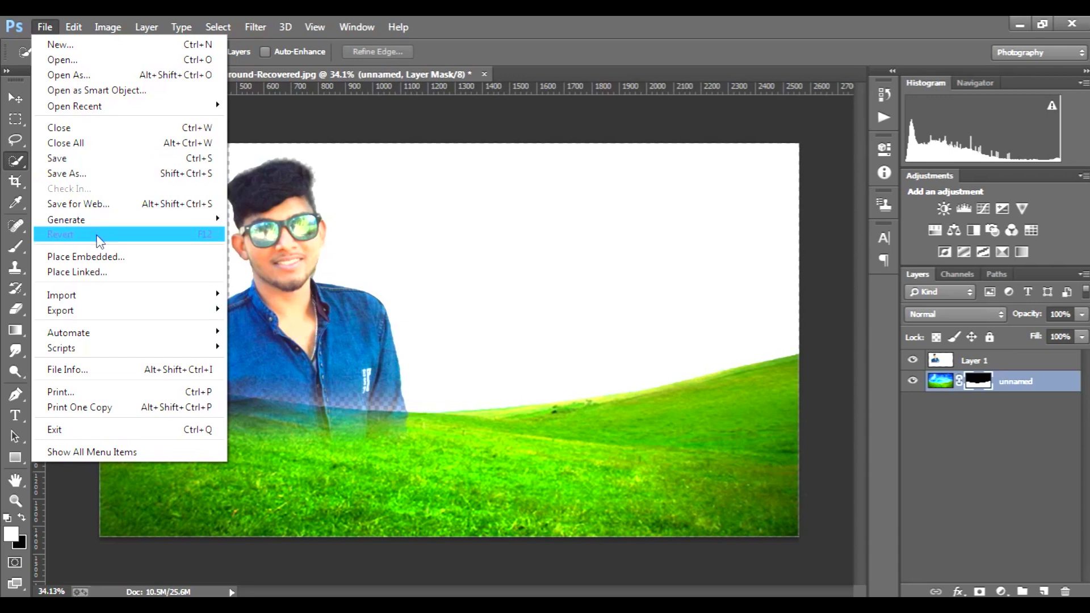
{"action": "left_click", "coordinate": [100, 257]}
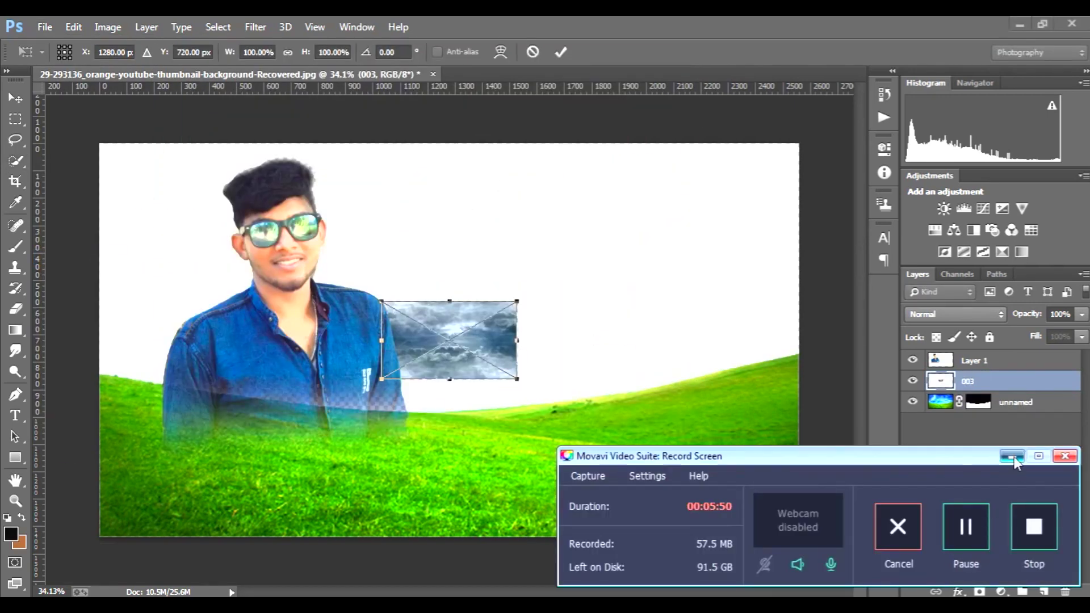
{"action": "left_click", "coordinate": [1013, 458]}
{"action": "left_click_drag", "start_coordinate": [520, 384], "coordinate": [802, 527]}
{"action": "left_click_drag", "start_coordinate": [728, 460], "coordinate": [440, 299]}
{"action": "left_click_drag", "start_coordinate": [511, 383], "coordinate": [838, 498]}
{"action": "left_click_drag", "start_coordinate": [736, 424], "coordinate": [732, 413]}
{"action": "key", "text": "w"}
{"action": "left_click", "coordinate": [560, 52]}
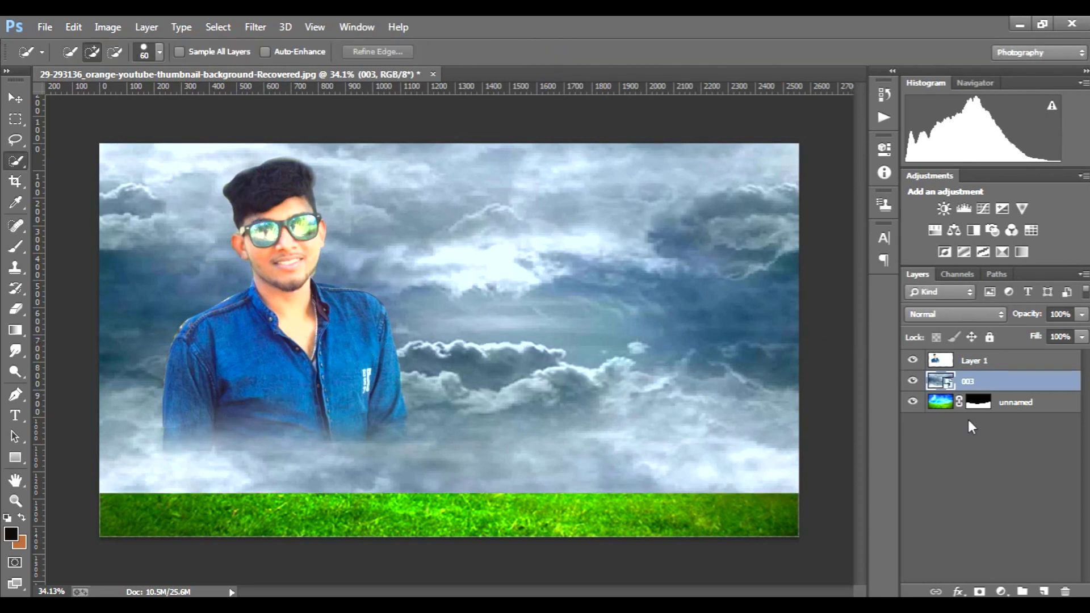
{"action": "left_click_drag", "start_coordinate": [989, 390], "coordinate": [1000, 425]}
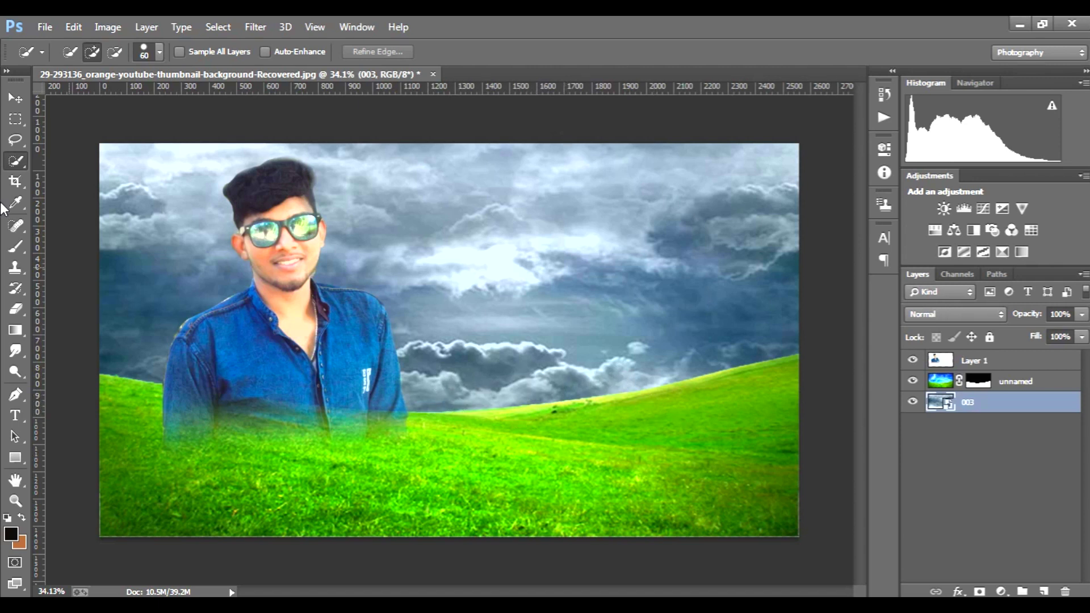
Move the man's portrait slightly up and to the left so his hair meets the canvas's upper edge
{"action": "left_click", "coordinate": [15, 98]}
{"action": "left_click", "coordinate": [1013, 366]}
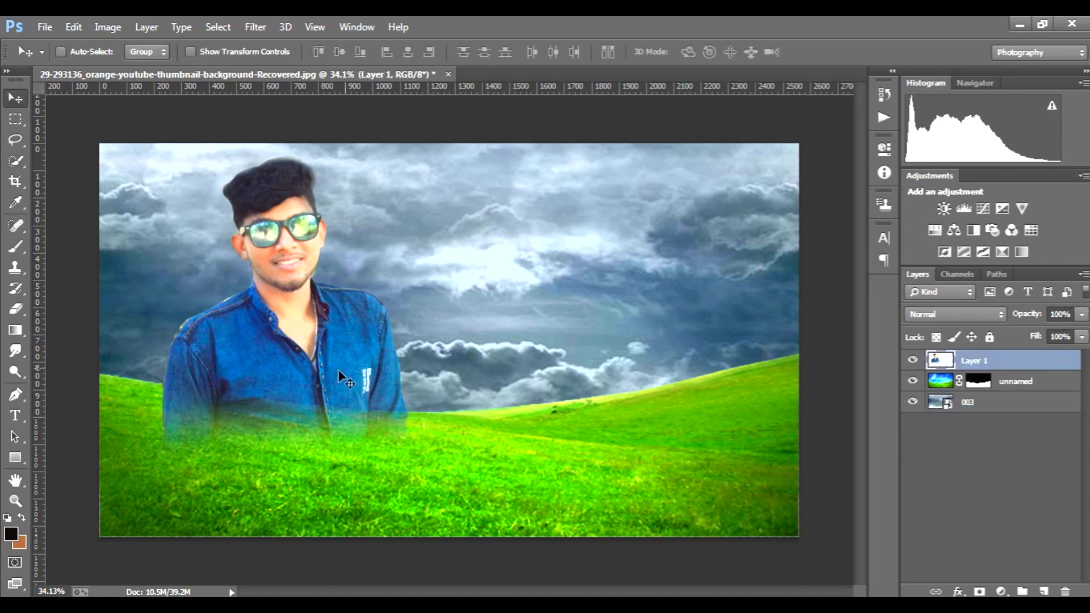
{"action": "left_click_drag", "start_coordinate": [319, 372], "coordinate": [287, 364]}
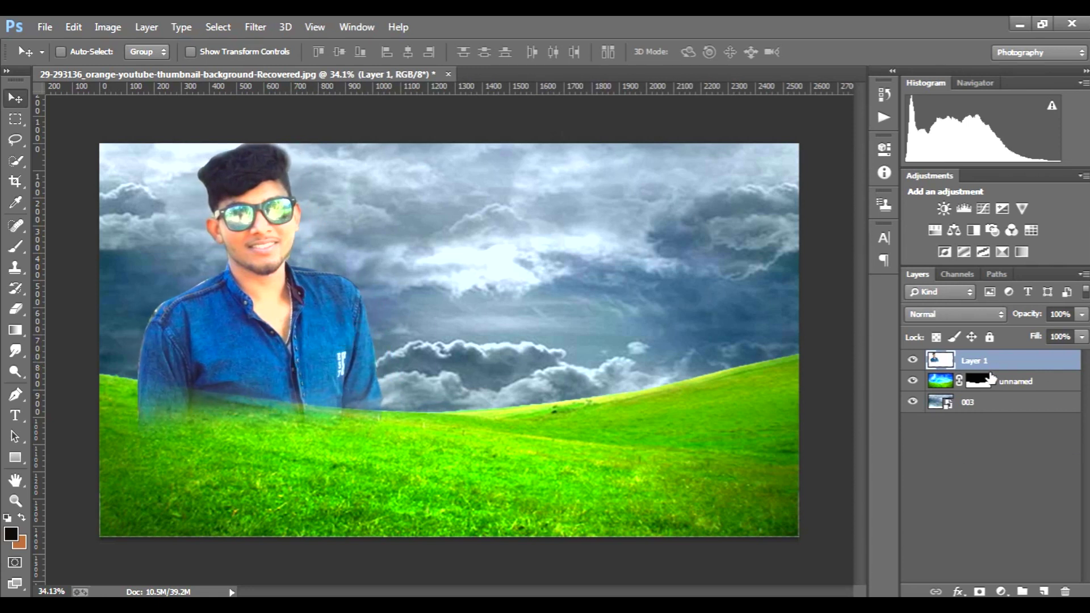
Apply a Box Blur with a 9-pixel radius to the cloudy sky layer "003"
{"action": "left_click", "coordinate": [984, 406]}
{"action": "left_click", "coordinate": [255, 26]}
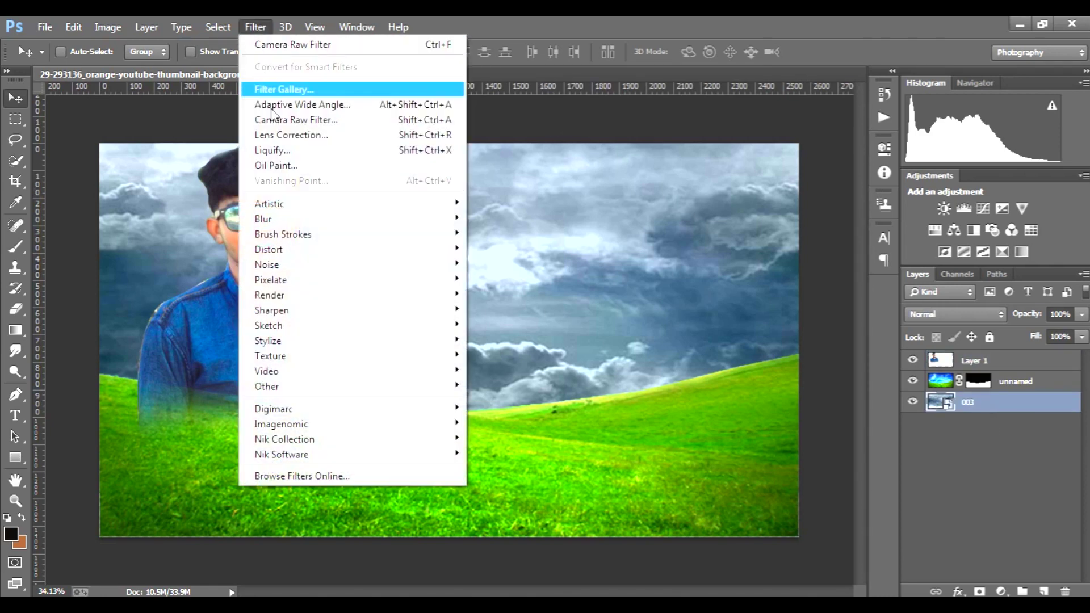
{"action": "mouse_move", "coordinate": [288, 214]}
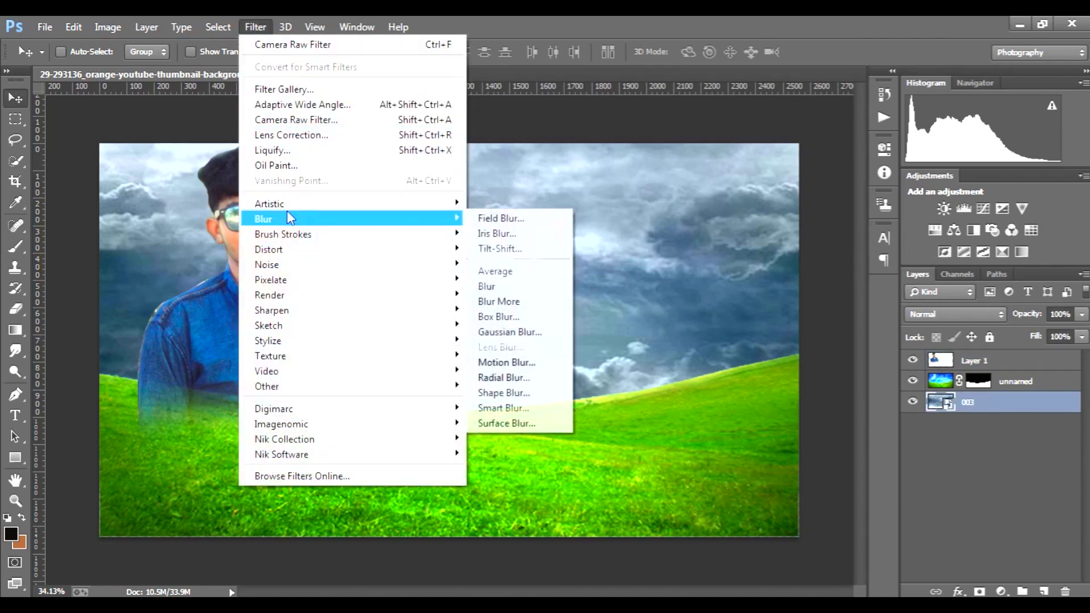
{"action": "left_click", "coordinate": [547, 316]}
{"action": "left_click_drag", "start_coordinate": [834, 406], "coordinate": [823, 411]}
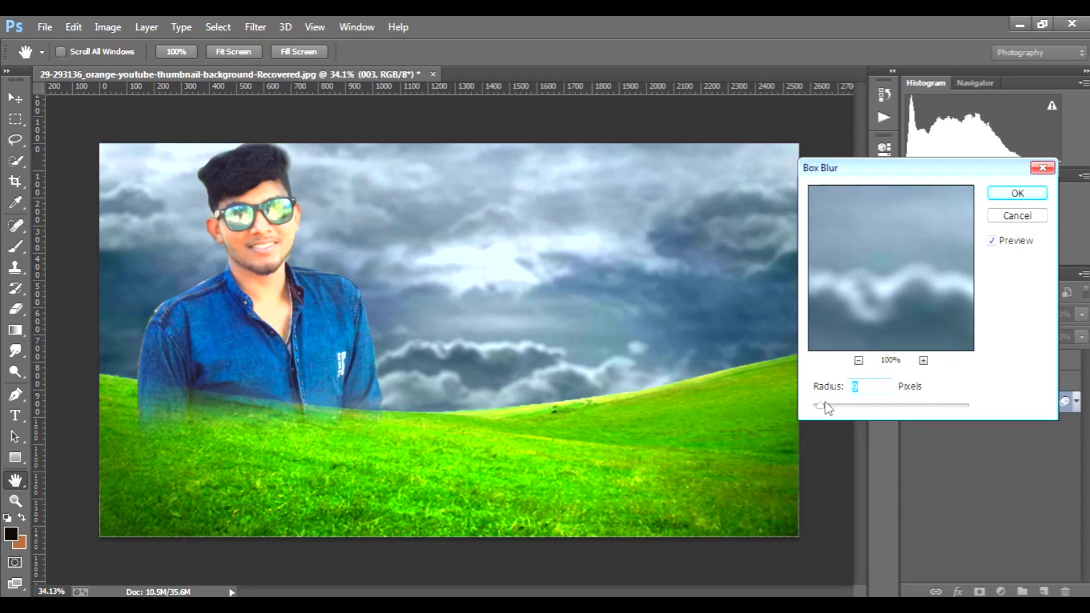
{"action": "left_click", "coordinate": [1017, 194]}
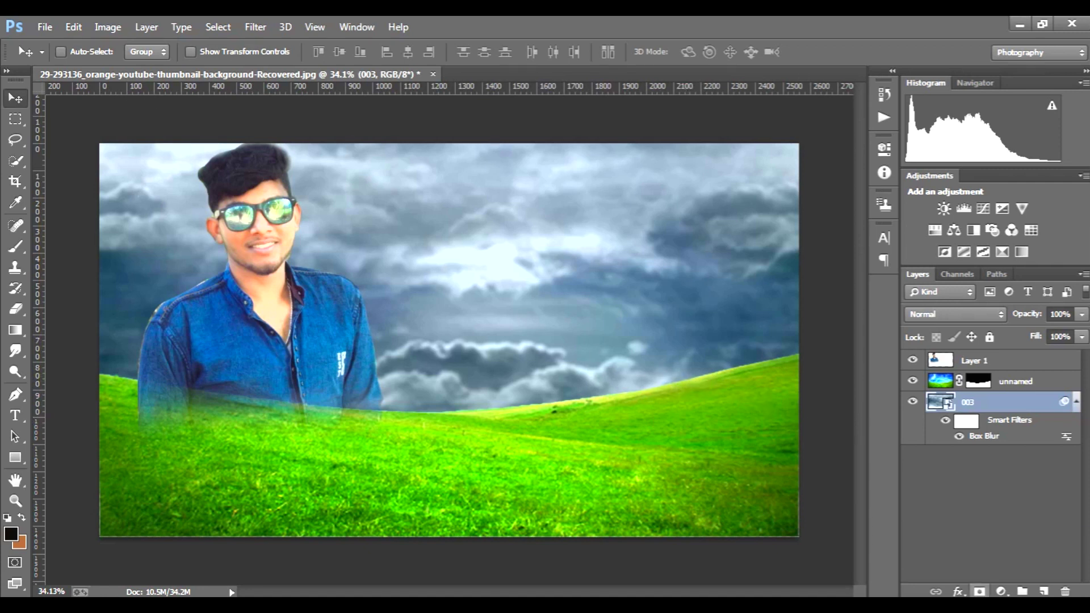
Merge the masked landscape layer and the blurred sky layer into one background layer
{"action": "left_click", "coordinate": [1004, 386], "text": "ctrl"}
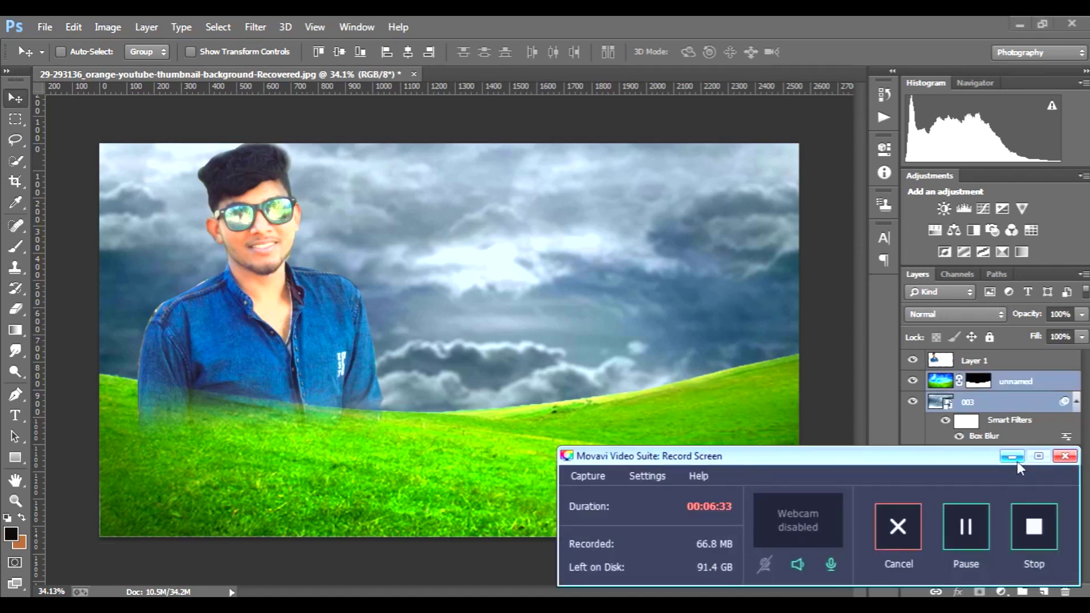
{"action": "left_click", "coordinate": [1018, 391]}
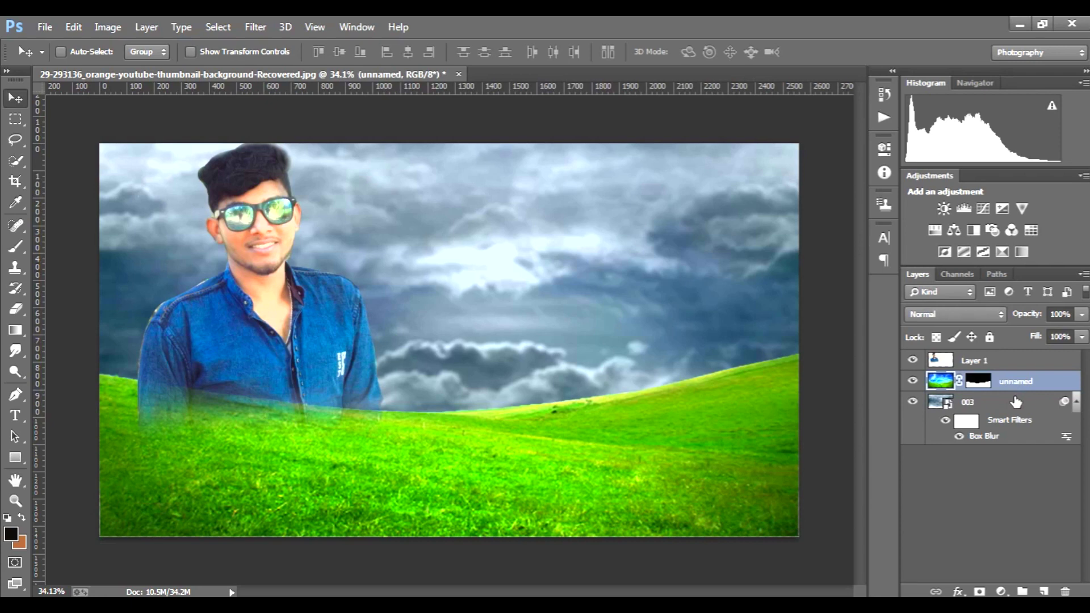
{"action": "left_click", "coordinate": [1016, 402], "text": "ctrl"}
{"action": "right_click", "coordinate": [1014, 399]}
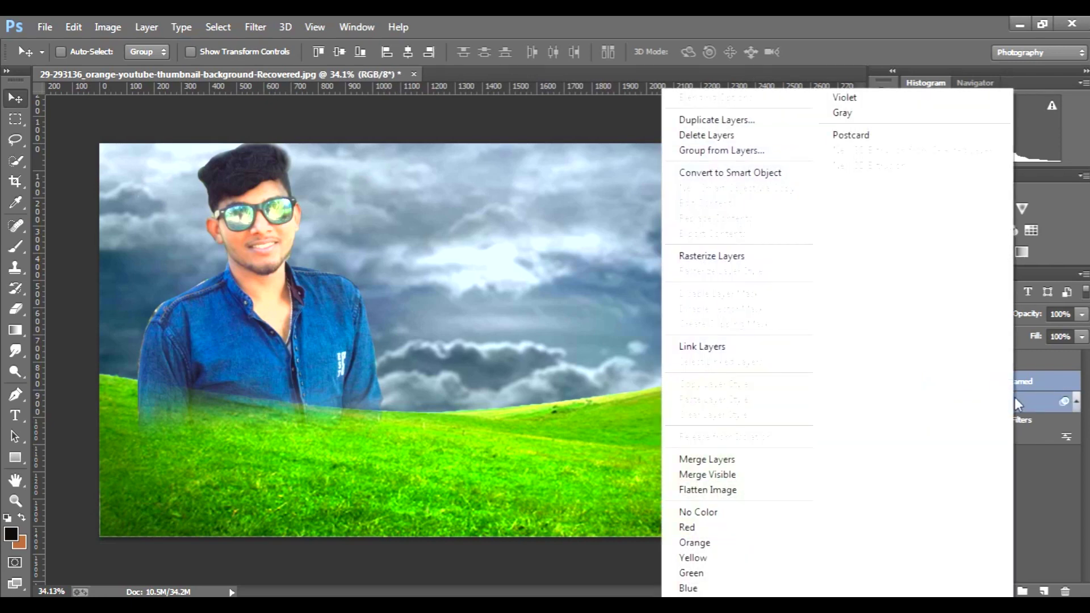
{"action": "left_click", "coordinate": [754, 461]}
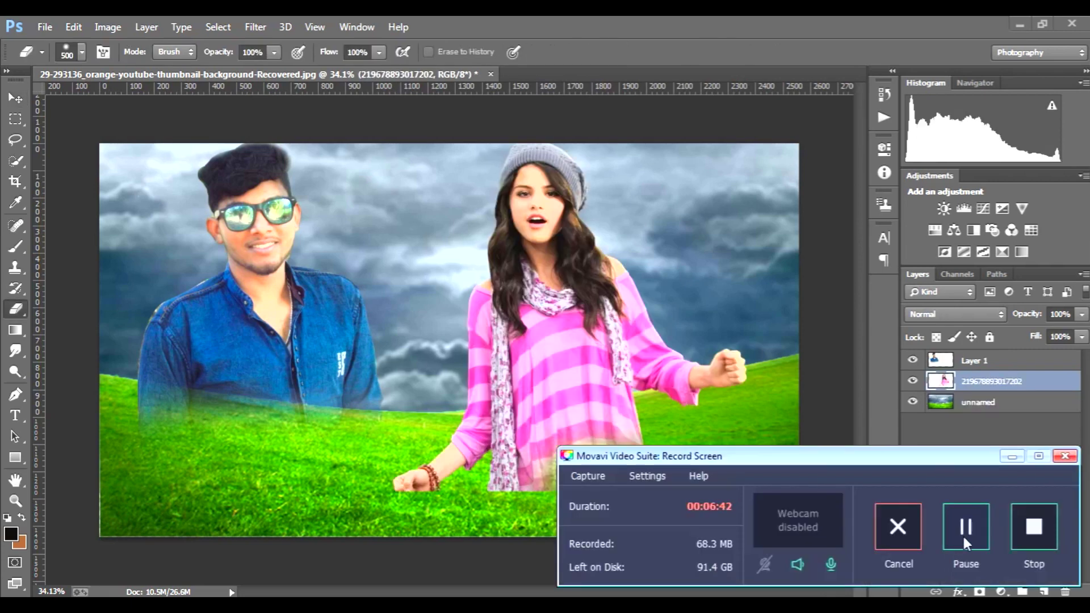
Erase the woman's lower body along the hill's ridge with a 500-pixel soft eraser and nudge her cutout slightly to the right
{"action": "mouse_move", "coordinate": [758, 496]}
{"action": "left_mouse_down"}
{"action": "mouse_move", "coordinate": [730, 483]}
{"action": "mouse_move", "coordinate": [567, 492]}
{"action": "mouse_move", "coordinate": [523, 513]}
{"action": "mouse_move", "coordinate": [640, 511]}
{"action": "left_mouse_up"}
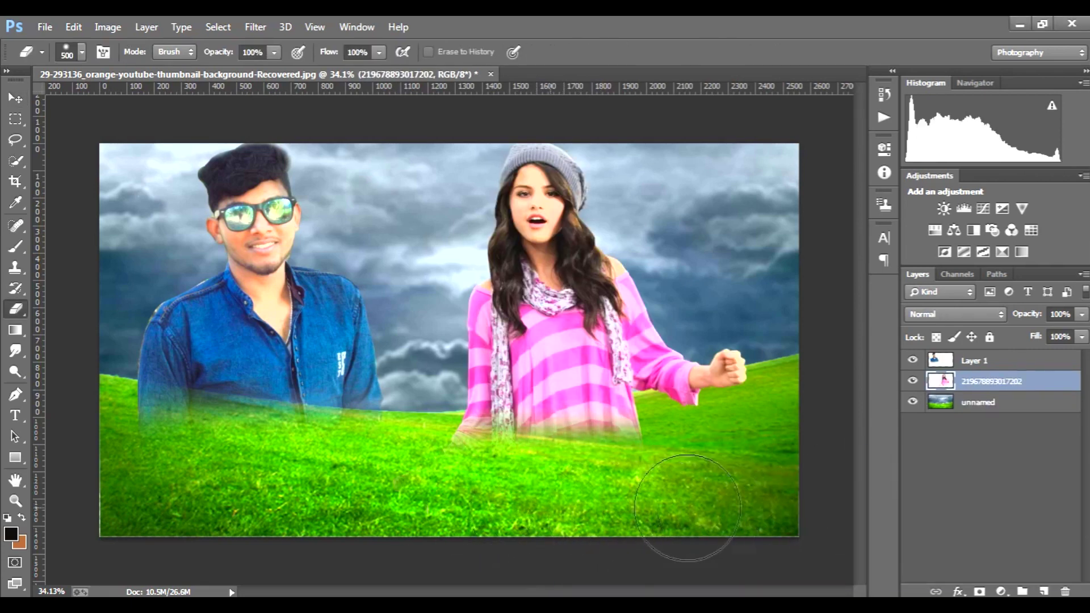
{"action": "mouse_move", "coordinate": [726, 473]}
{"action": "left_mouse_down"}
{"action": "mouse_move", "coordinate": [662, 484]}
{"action": "mouse_move", "coordinate": [558, 490]}
{"action": "mouse_move", "coordinate": [494, 487]}
{"action": "mouse_move", "coordinate": [446, 465]}
{"action": "mouse_move", "coordinate": [575, 509]}
{"action": "mouse_move", "coordinate": [532, 476]}
{"action": "mouse_move", "coordinate": [497, 482]}
{"action": "mouse_move", "coordinate": [528, 470]}
{"action": "mouse_move", "coordinate": [593, 478]}
{"action": "left_mouse_up"}
{"action": "mouse_move", "coordinate": [622, 479]}
{"action": "left_mouse_down"}
{"action": "mouse_move", "coordinate": [676, 442]}
{"action": "mouse_move", "coordinate": [633, 467]}
{"action": "mouse_move", "coordinate": [641, 454]}
{"action": "mouse_move", "coordinate": [454, 459]}
{"action": "mouse_move", "coordinate": [609, 501]}
{"action": "left_mouse_up"}
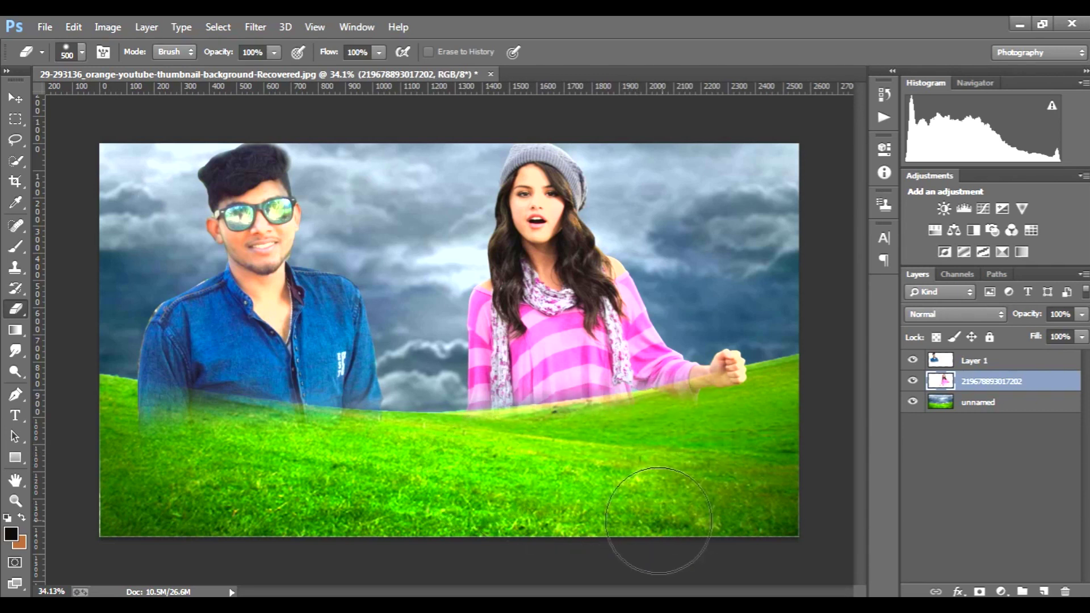
{"action": "left_click", "coordinate": [15, 98]}
{"action": "left_click_drag", "start_coordinate": [534, 264], "coordinate": [539, 270]}
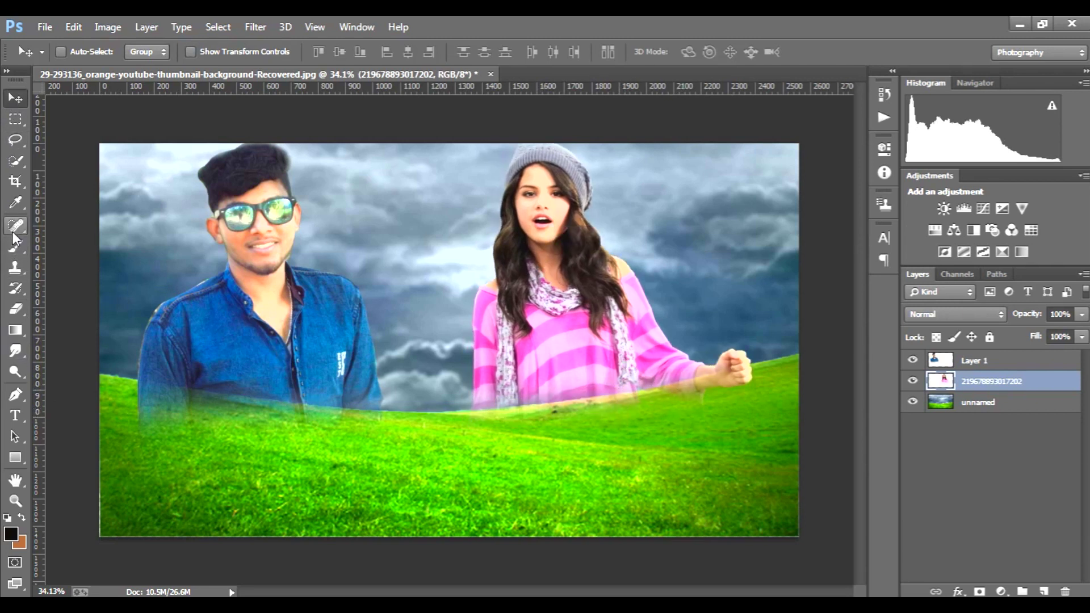
Erase the parts of the woman's sleeve and hand and of the man's shirt that overlap the grassy hill
{"action": "left_click", "coordinate": [16, 309]}
{"action": "mouse_move", "coordinate": [613, 448]}
{"action": "left_mouse_down"}
{"action": "mouse_move", "coordinate": [706, 428]}
{"action": "mouse_move", "coordinate": [765, 434]}
{"action": "left_mouse_up"}
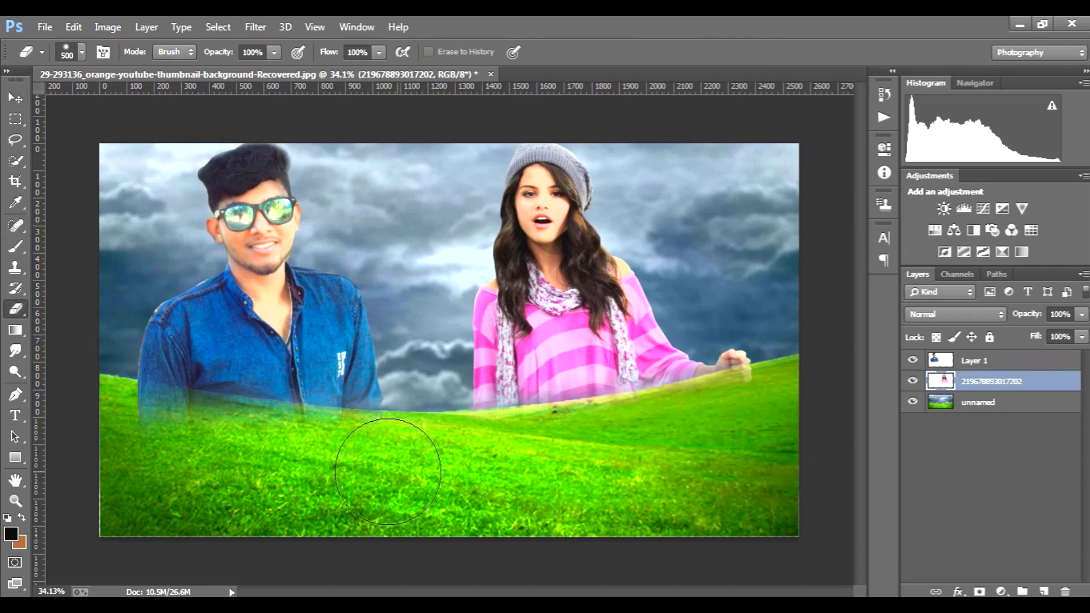
{"action": "left_click", "coordinate": [985, 366]}
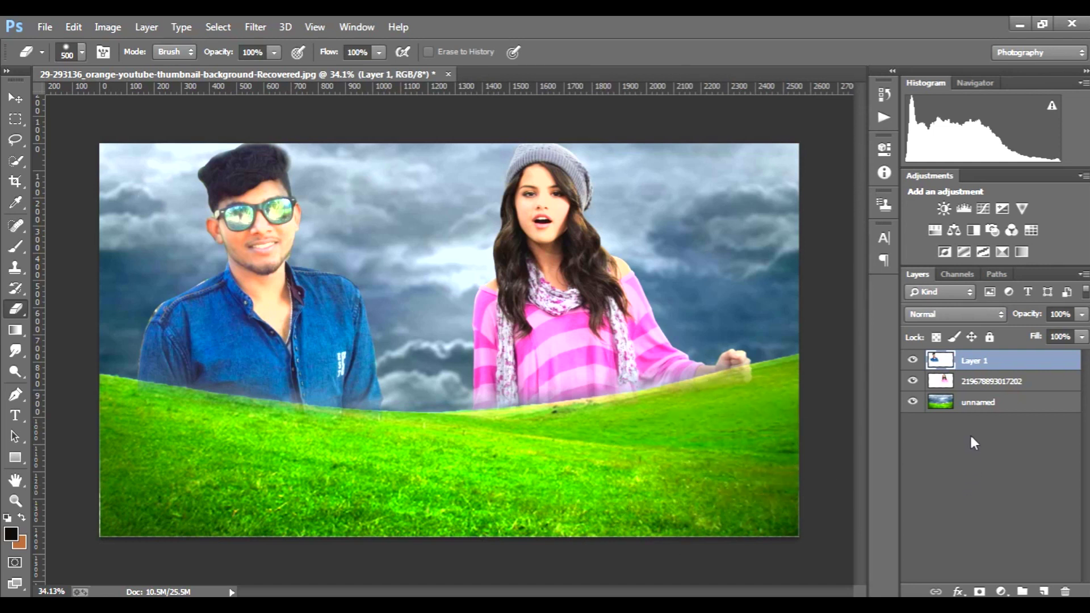
Raise the vibrance of the woman's layer to +24 with the Camera Raw filter
{"action": "left_click", "coordinate": [980, 382]}
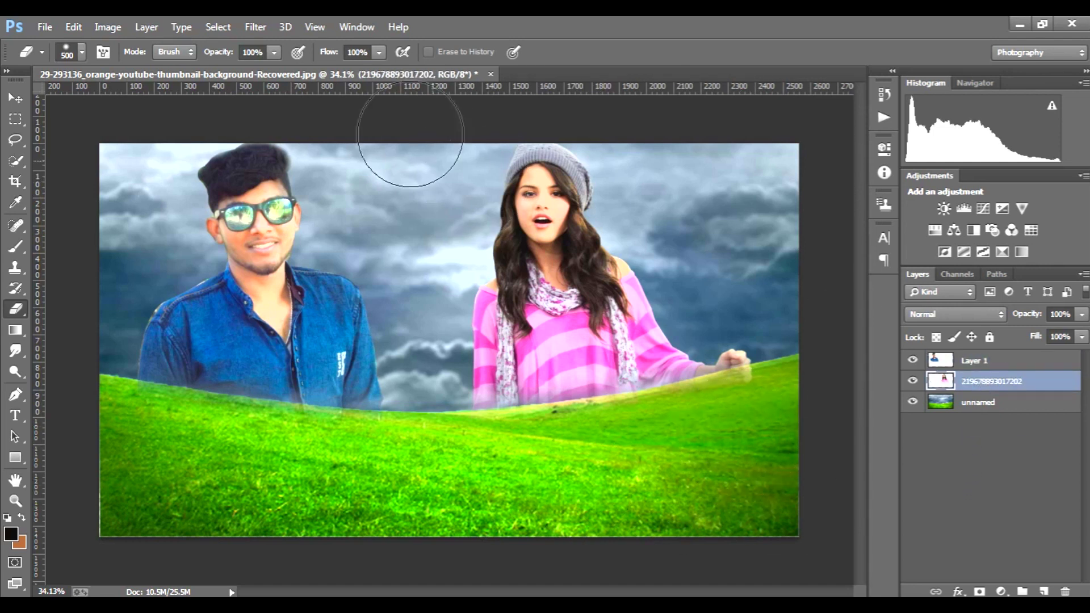
{"action": "left_click", "coordinate": [256, 29]}
{"action": "left_click", "coordinate": [271, 119]}
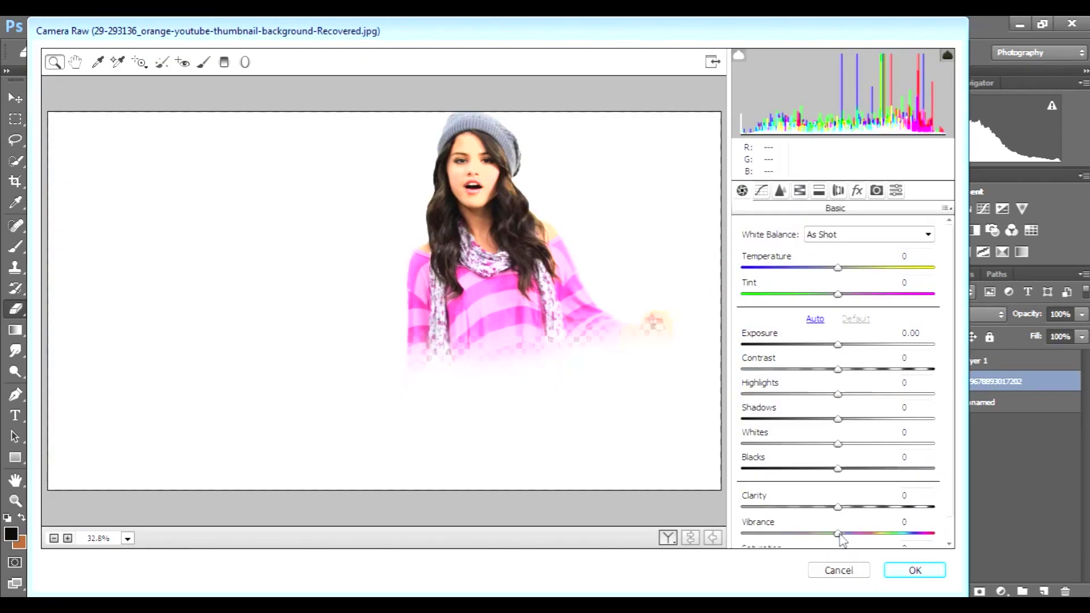
{"action": "left_click_drag", "start_coordinate": [838, 533], "coordinate": [861, 534]}
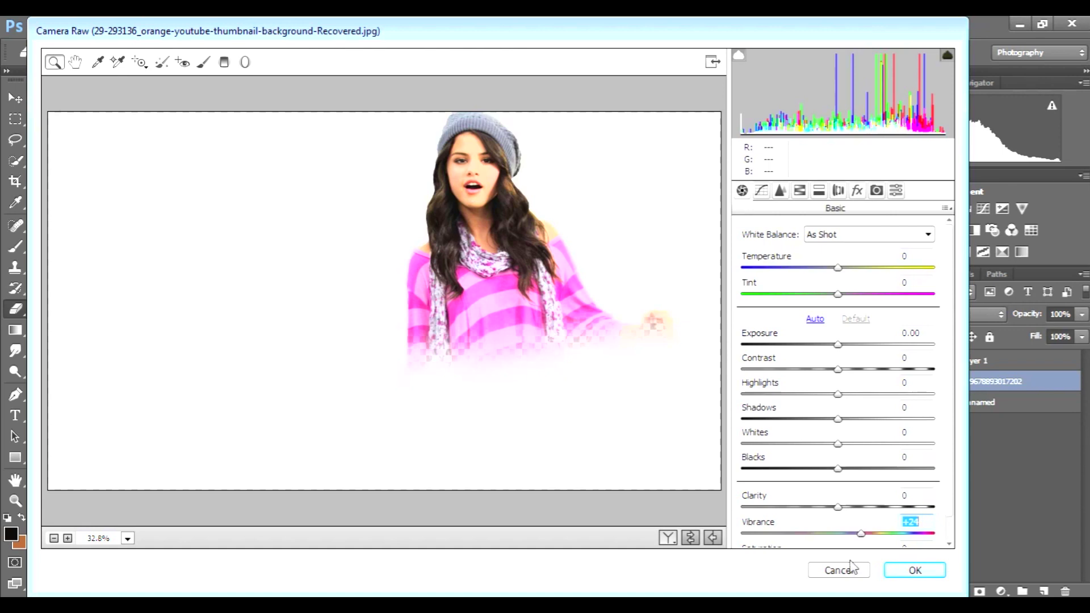
{"action": "left_click", "coordinate": [915, 570]}
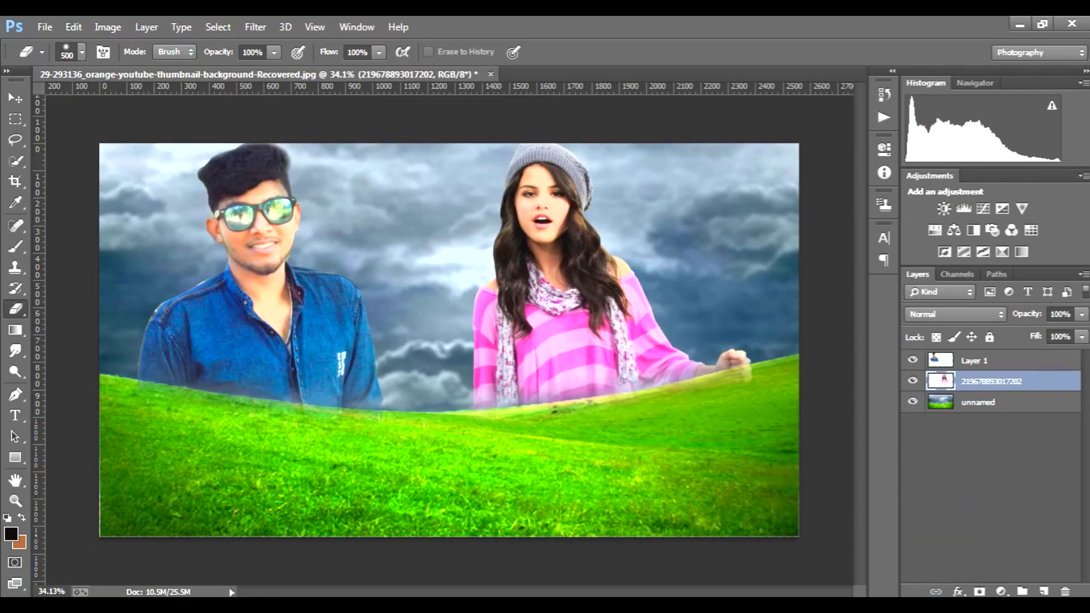
Add a new layer above the man's portrait and set the Brush's foreground colour to ff6700
{"action": "left_click", "coordinate": [974, 360]}
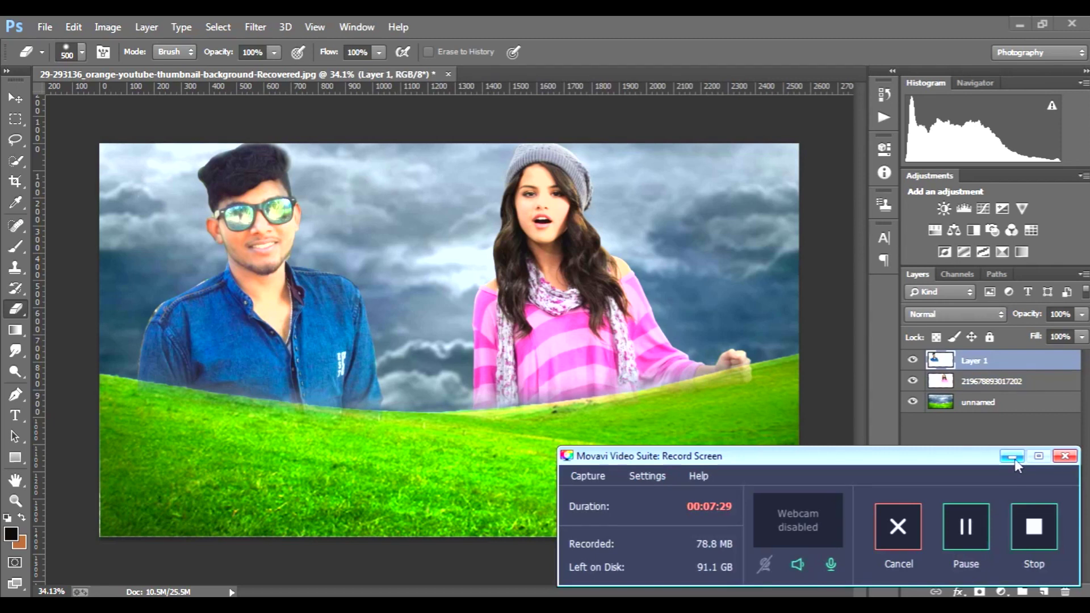
{"action": "left_click", "coordinate": [1044, 591]}
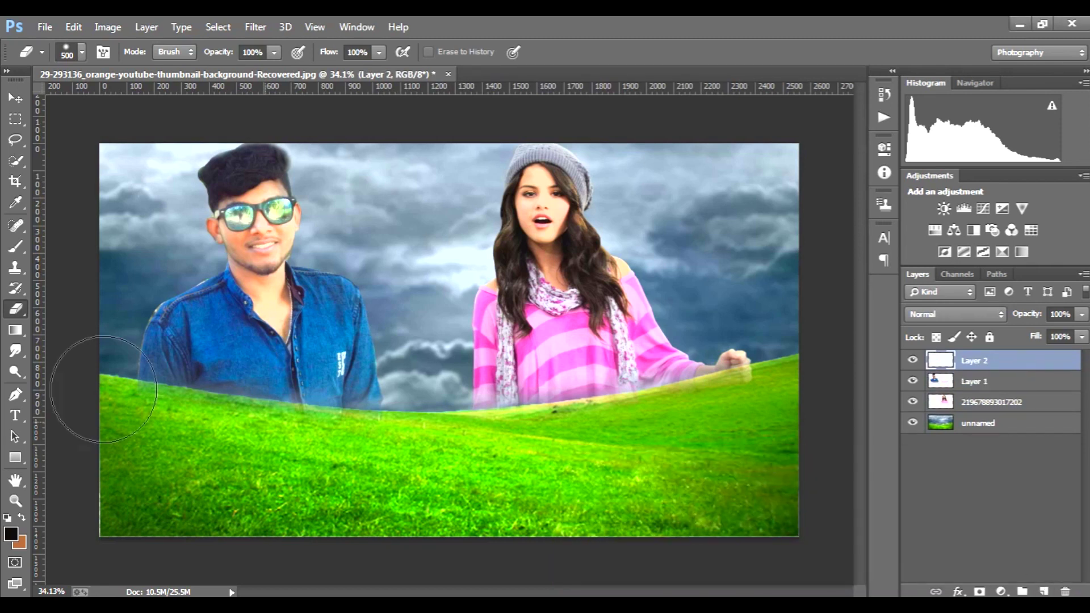
{"action": "left_click", "coordinate": [19, 250]}
{"action": "scroll", "coordinate": [248, 218], "scroll_direction": "up", "scroll_amount": 5}
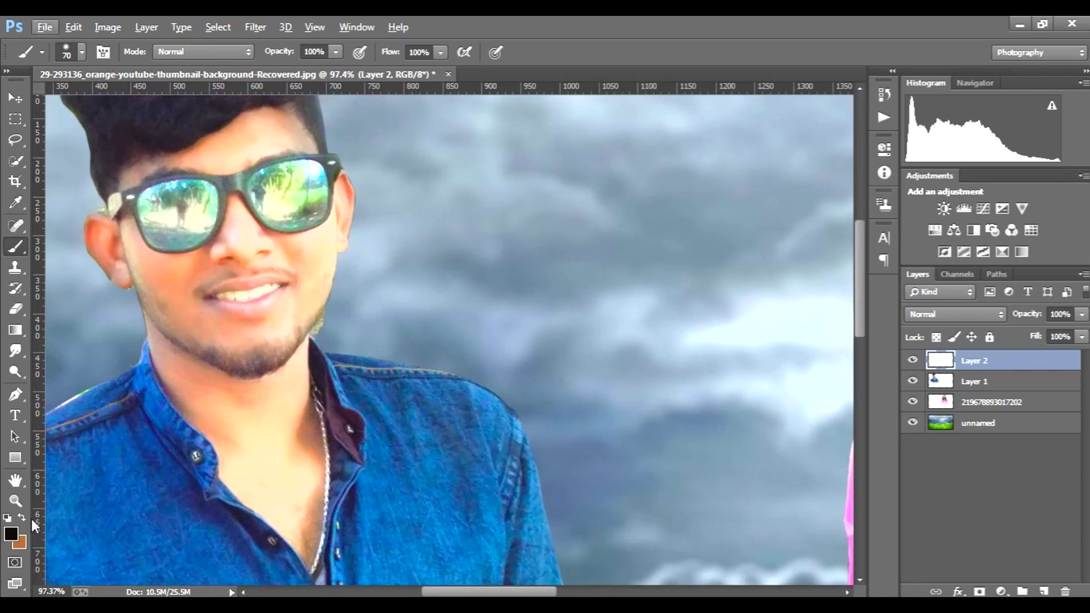
{"action": "left_click", "coordinate": [11, 534]}
{"action": "type", "text": "ff6700"}
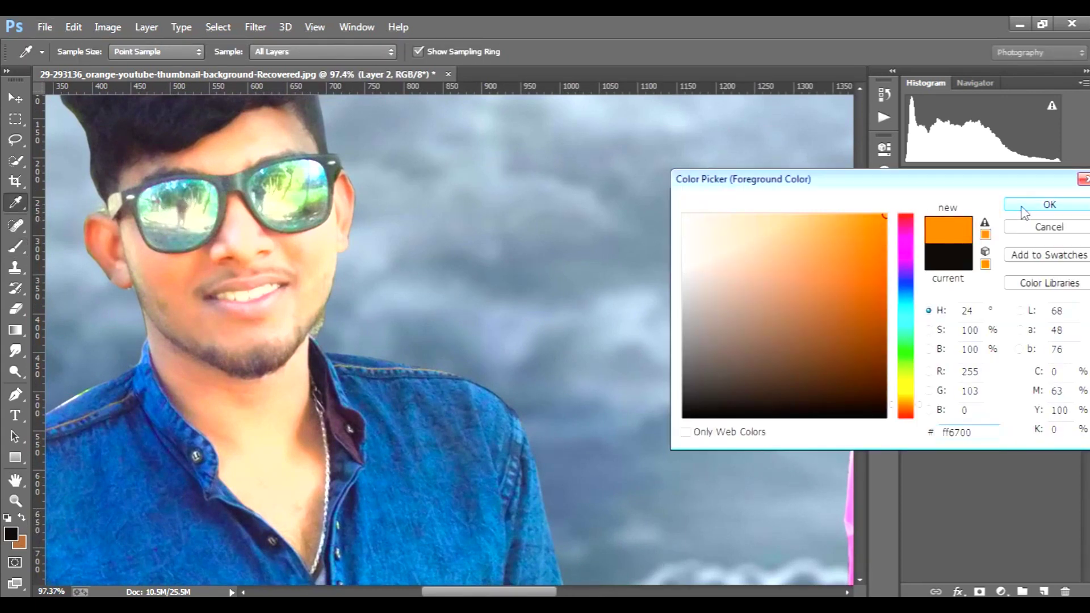
{"action": "left_click", "coordinate": [1049, 205]}
Paint the sunglasses lens on the image's left side solid orange with a 20-pixel brush
{"action": "key", "text": "bracketleft"}
{"action": "key", "text": "bracketleft"}
{"action": "key", "text": "bracketleft"}
{"action": "key", "text": "bracketleft"}
{"action": "key", "text": "bracketleft"}
{"action": "key", "text": "bracketleft"}
{"action": "key", "text": "bracketleft"}
{"action": "mouse_move", "coordinate": [148, 217]}
{"action": "left_mouse_down"}
{"action": "mouse_move", "coordinate": [167, 241]}
{"action": "mouse_move", "coordinate": [195, 233]}
{"action": "mouse_move", "coordinate": [207, 201]}
{"action": "mouse_move", "coordinate": [196, 190]}
{"action": "mouse_move", "coordinate": [154, 199]}
{"action": "left_mouse_up"}
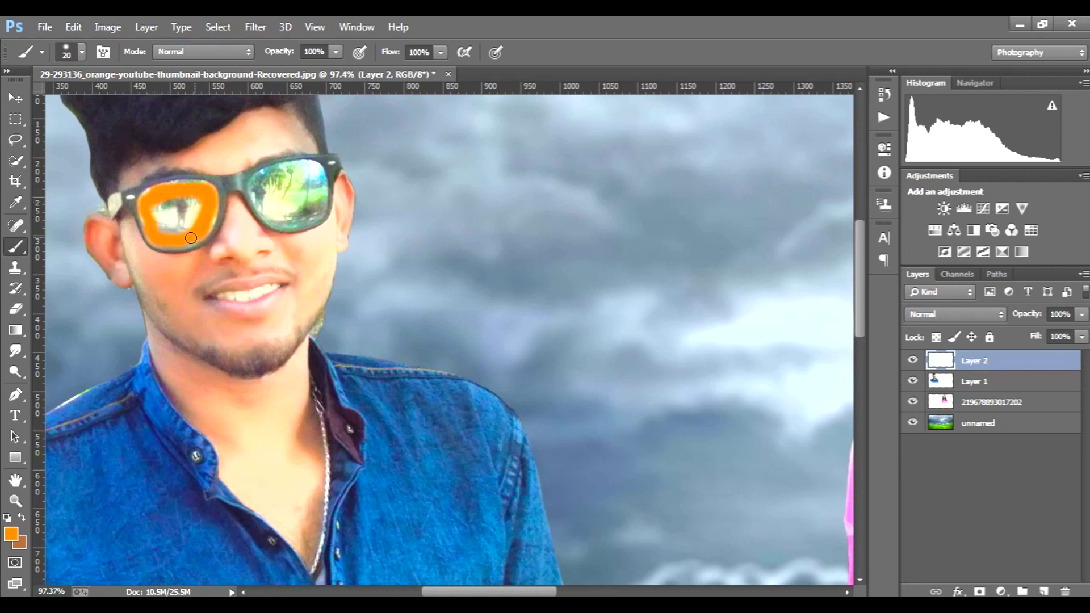
{"action": "left_click_drag", "start_coordinate": [174, 240], "coordinate": [154, 219]}
{"action": "left_click_drag", "start_coordinate": [159, 189], "coordinate": [180, 187]}
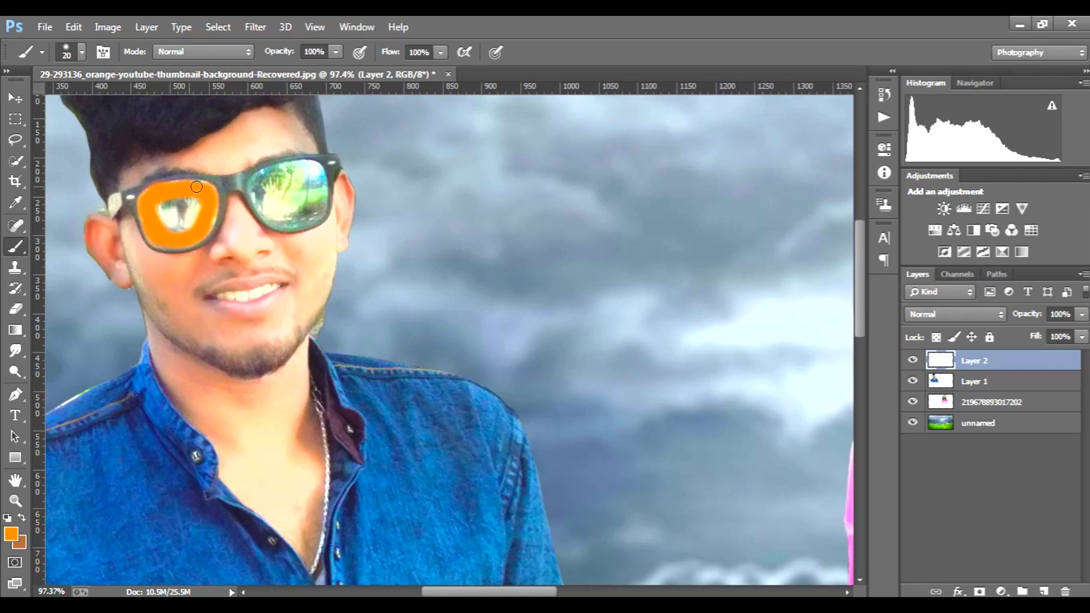
{"action": "mouse_move", "coordinate": [164, 200]}
{"action": "left_mouse_down"}
{"action": "mouse_move", "coordinate": [188, 222]}
{"action": "mouse_move", "coordinate": [191, 198]}
{"action": "mouse_move", "coordinate": [166, 206]}
{"action": "mouse_move", "coordinate": [177, 215]}
{"action": "mouse_move", "coordinate": [164, 201]}
{"action": "mouse_move", "coordinate": [163, 228]}
{"action": "mouse_move", "coordinate": [180, 230]}
{"action": "mouse_move", "coordinate": [181, 206]}
{"action": "left_mouse_up"}
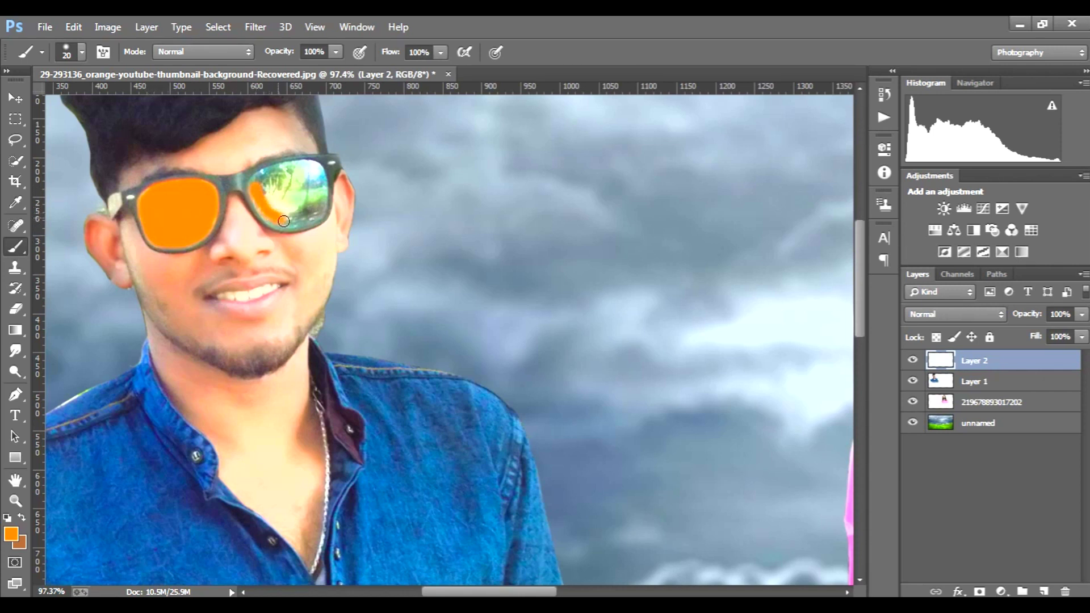
Cover the other sunglasses lens completely with the same orange brush
{"action": "mouse_move", "coordinate": [299, 221]}
{"action": "left_mouse_down"}
{"action": "mouse_move", "coordinate": [316, 211]}
{"action": "mouse_move", "coordinate": [317, 169]}
{"action": "mouse_move", "coordinate": [261, 178]}
{"action": "left_mouse_up"}
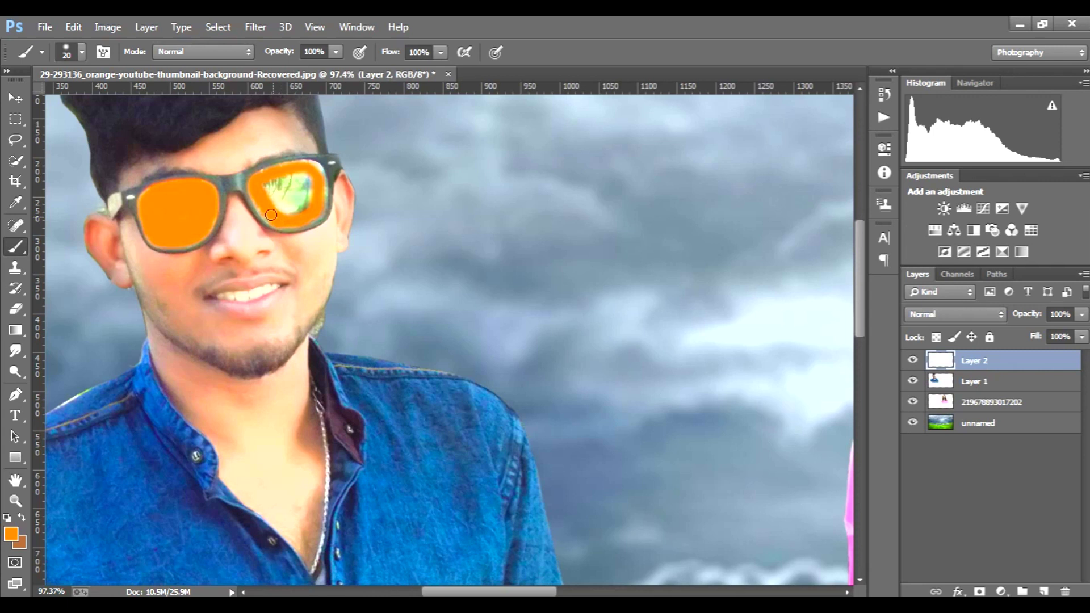
{"action": "left_click_drag", "start_coordinate": [261, 206], "coordinate": [308, 196]}
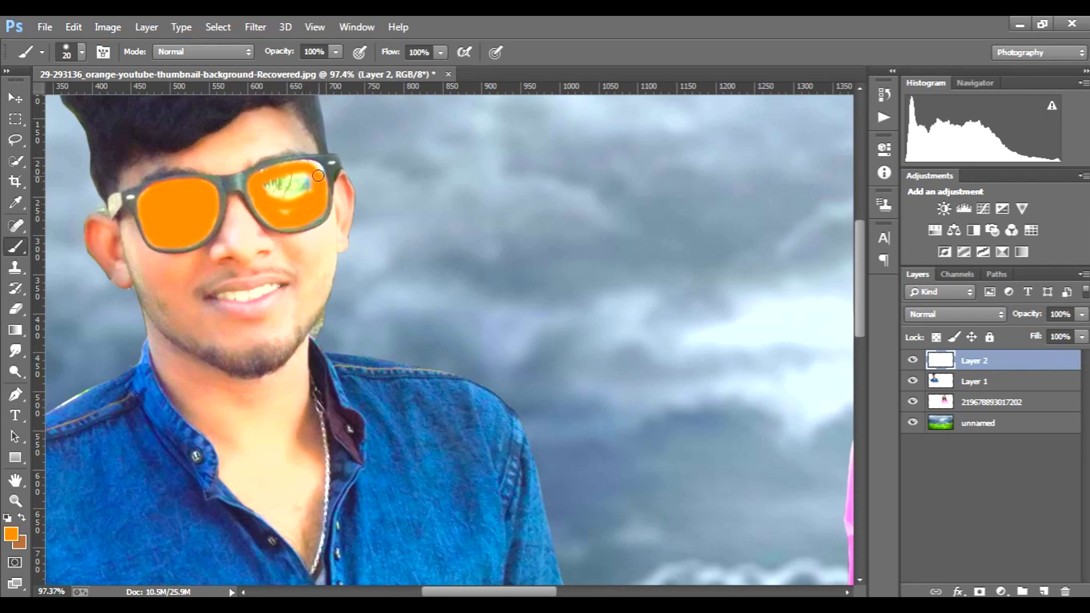
{"action": "mouse_move", "coordinate": [312, 167]}
{"action": "left_mouse_down"}
{"action": "mouse_move", "coordinate": [263, 180]}
{"action": "mouse_move", "coordinate": [264, 190]}
{"action": "mouse_move", "coordinate": [286, 219]}
{"action": "mouse_move", "coordinate": [295, 204]}
{"action": "mouse_move", "coordinate": [273, 193]}
{"action": "mouse_move", "coordinate": [299, 177]}
{"action": "mouse_move", "coordinate": [288, 201]}
{"action": "left_mouse_up"}
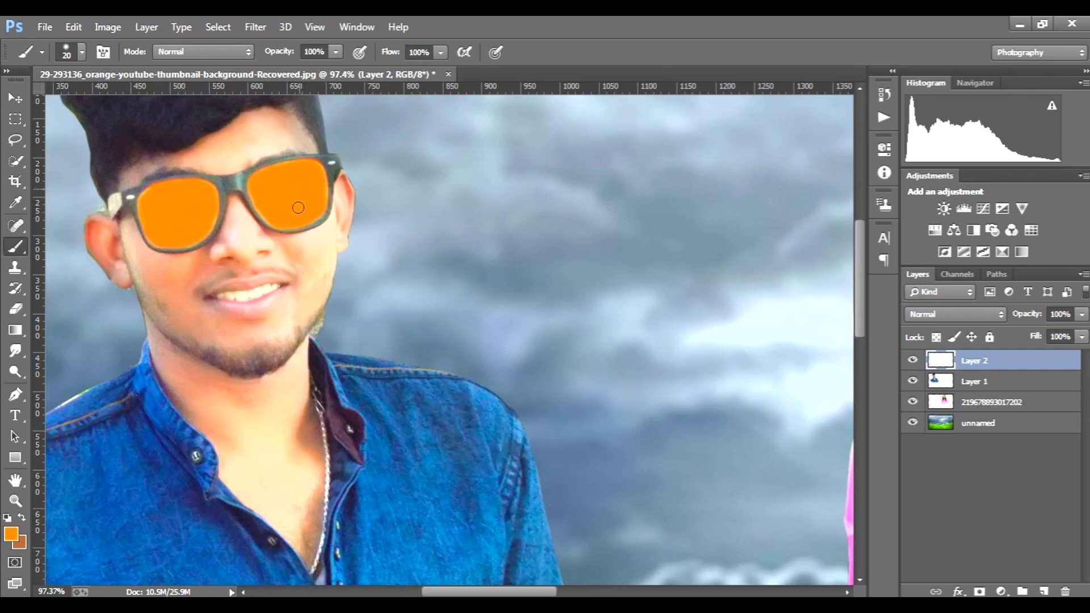
Shift the painted lenses' hue to +14 with Hue/Saturation and reduce their layer's opacity to 86%
{"action": "scroll", "coordinate": [277, 198], "scroll_direction": "down", "scroll_amount": 5}
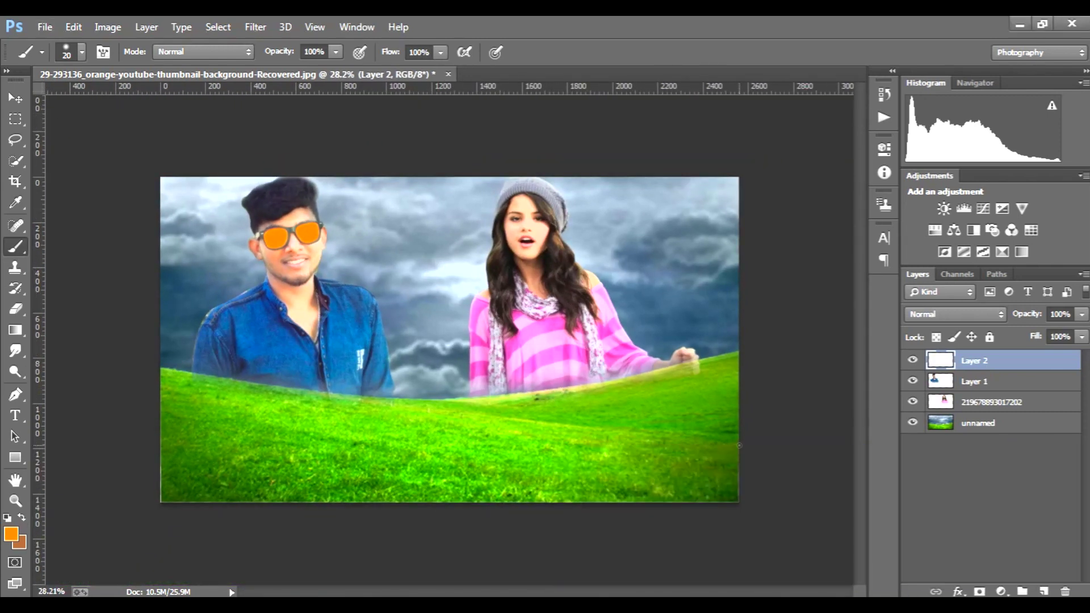
{"action": "key", "text": "ctrl+u"}
{"action": "mouse_move", "coordinate": [828, 273]}
{"action": "left_mouse_down"}
{"action": "mouse_move", "coordinate": [755, 275]}
{"action": "mouse_move", "coordinate": [878, 285]}
{"action": "mouse_move", "coordinate": [760, 286]}
{"action": "mouse_move", "coordinate": [818, 291]}
{"action": "mouse_move", "coordinate": [840, 281]}
{"action": "left_mouse_up"}
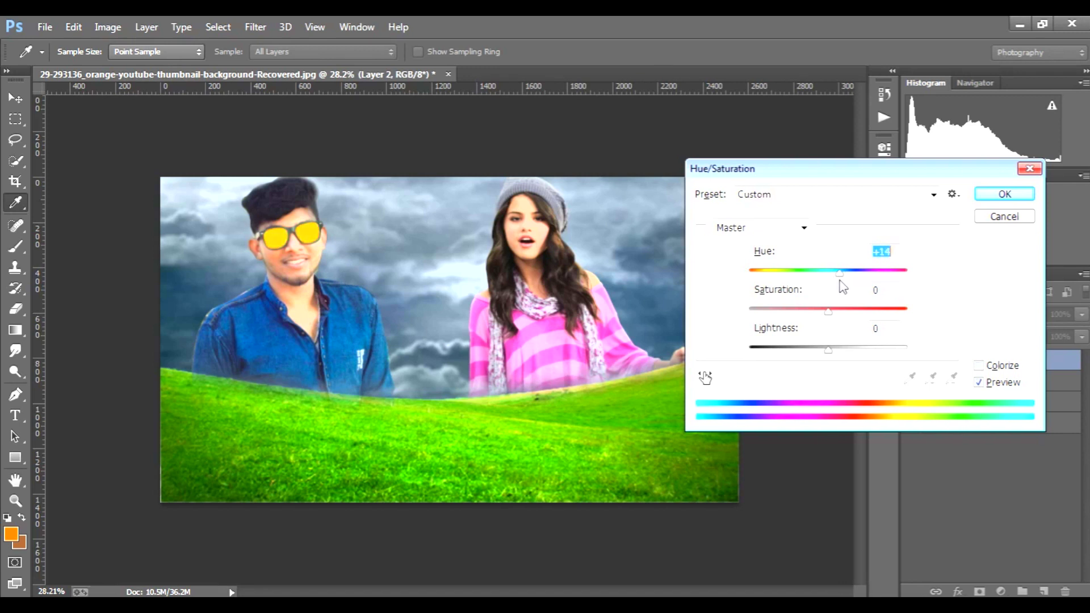
{"action": "left_click", "coordinate": [983, 198]}
{"action": "left_click", "coordinate": [1079, 315]}
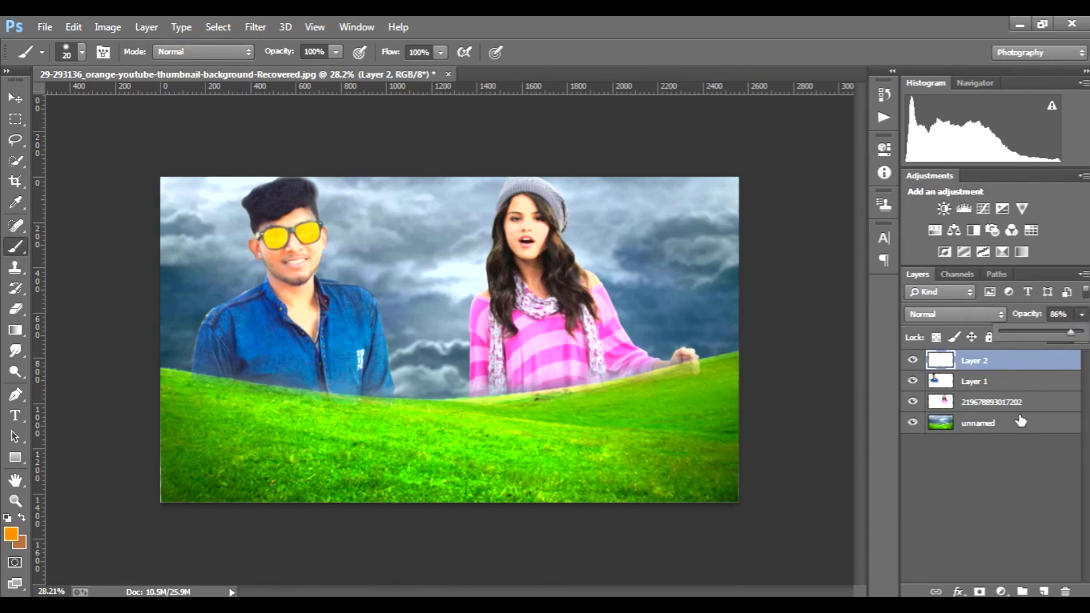
Try a large white "ting" text in Yellowtail across the grass and discard it
{"action": "left_click", "coordinate": [985, 386]}
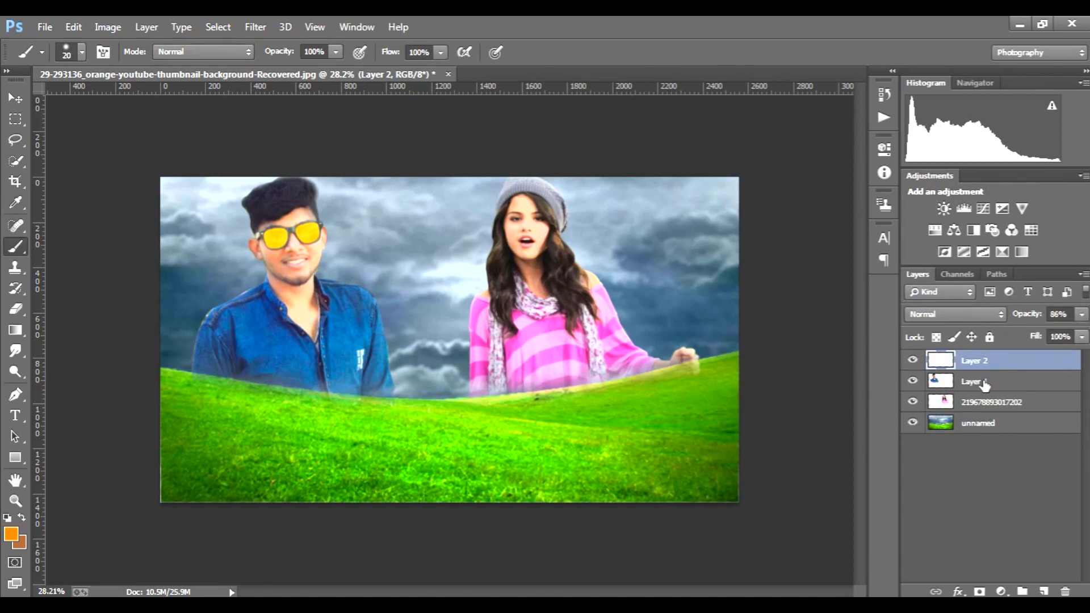
{"action": "left_click", "coordinate": [985, 386], "text": "ctrl"}
{"action": "left_click", "coordinate": [997, 366]}
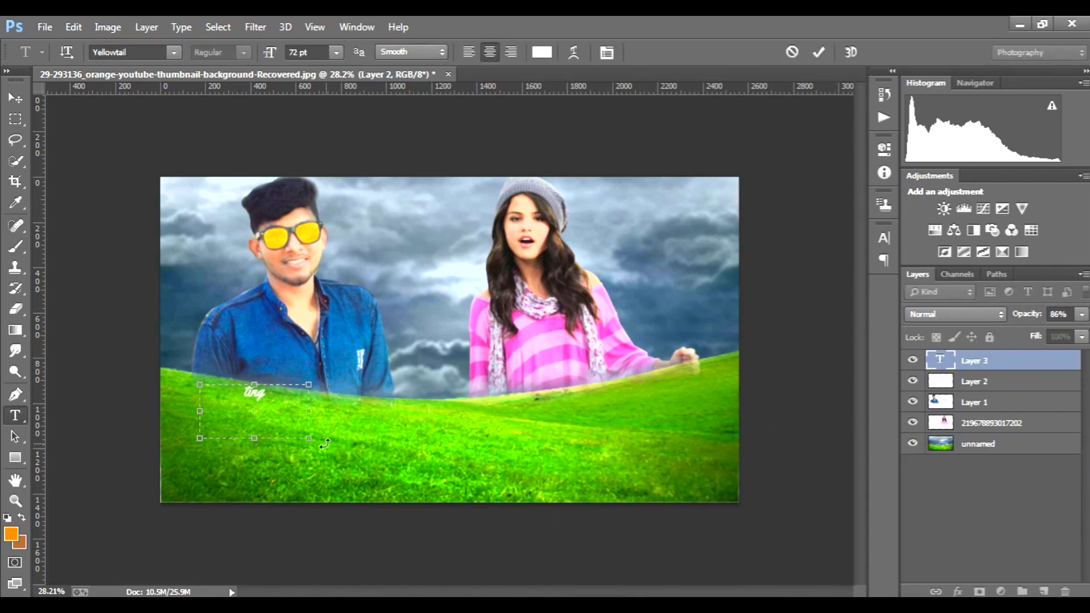
{"action": "left_click_drag", "start_coordinate": [307, 441], "coordinate": [278, 417]}
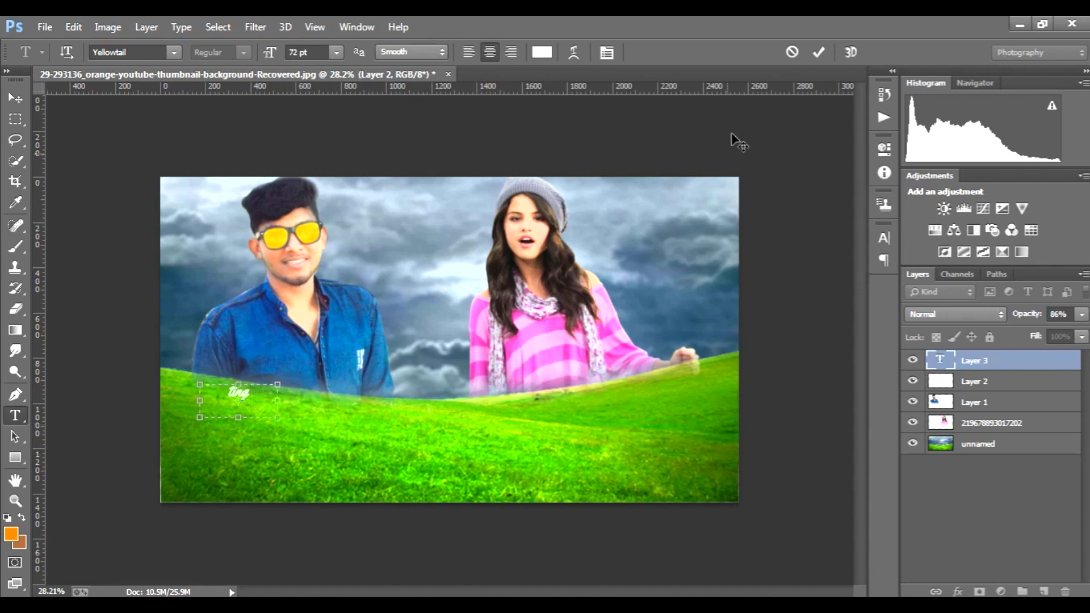
{"action": "left_click", "coordinate": [818, 52]}
{"action": "key", "text": "ctrl+t"}
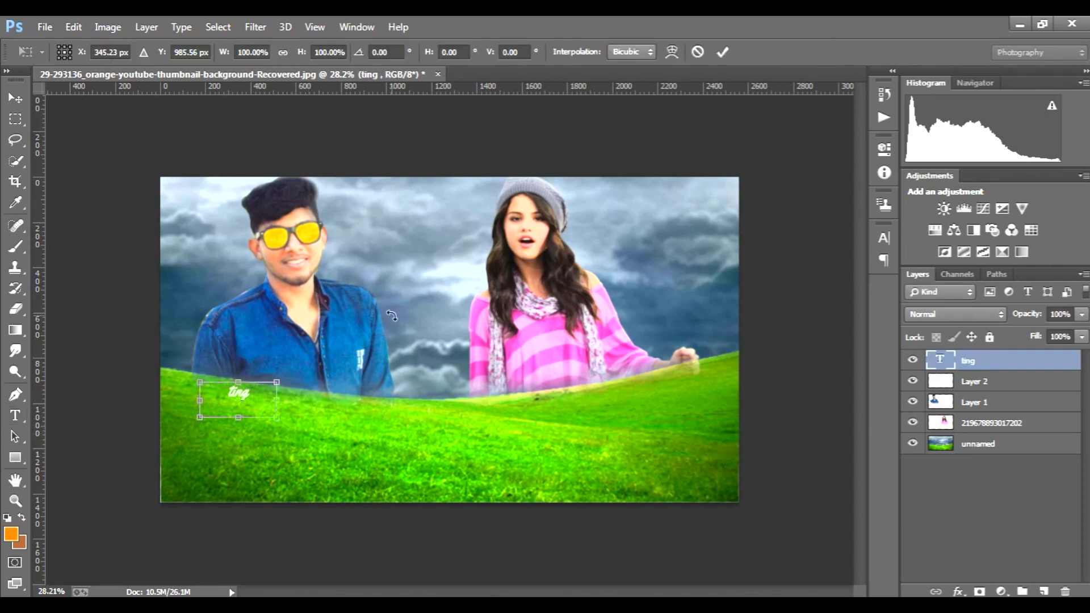
{"action": "left_click_drag", "start_coordinate": [278, 419], "coordinate": [838, 610]}
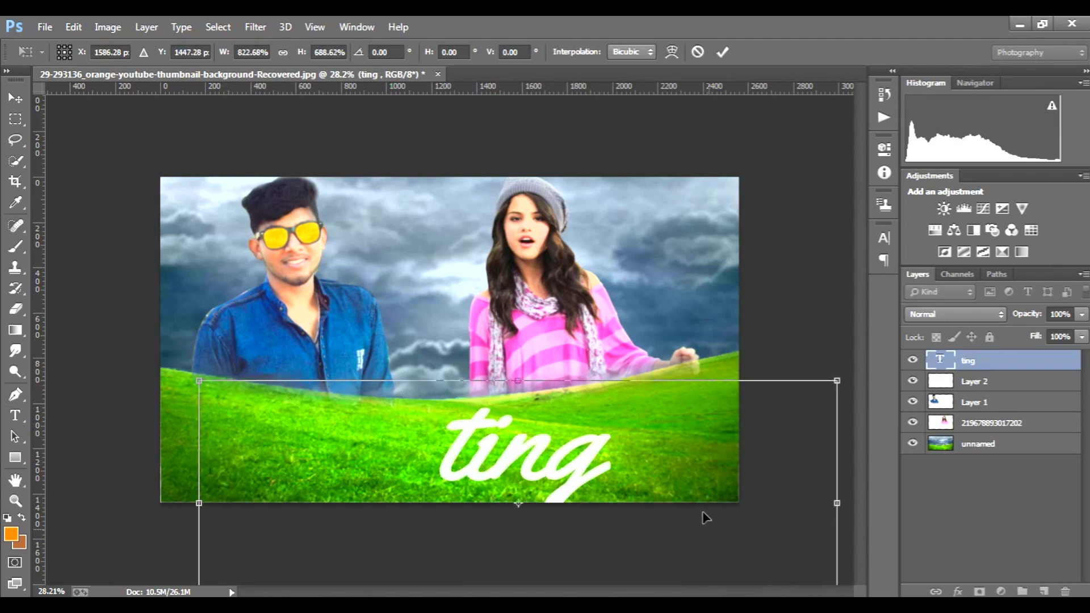
{"action": "left_click_drag", "start_coordinate": [705, 515], "coordinate": [678, 480]}
{"action": "left_click_drag", "start_coordinate": [172, 344], "coordinate": [1, 221]}
{"action": "left_click_drag", "start_coordinate": [505, 348], "coordinate": [512, 425]}
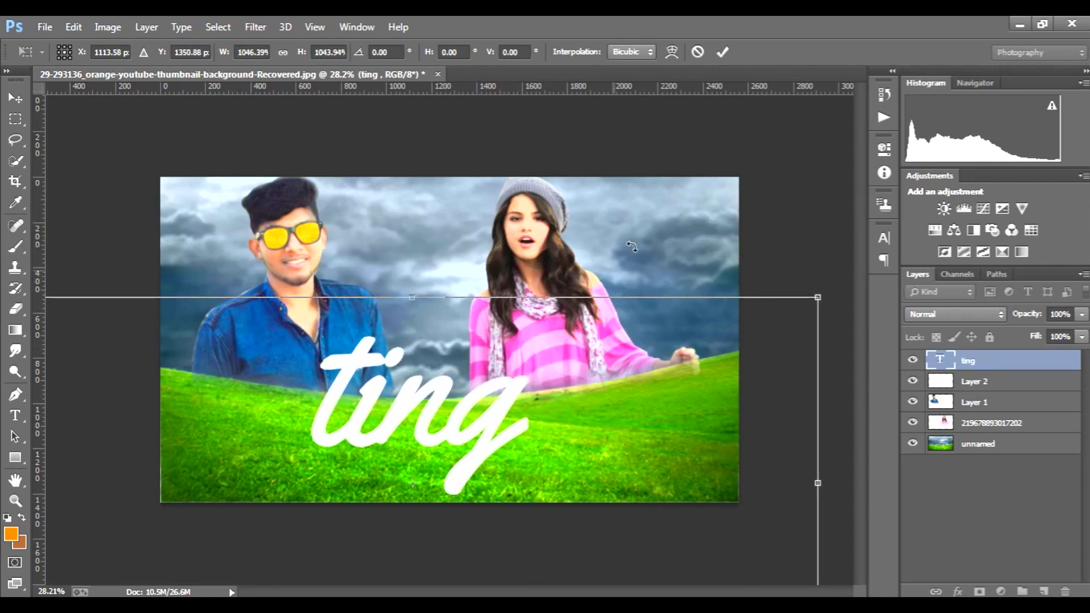
{"action": "left_click", "coordinate": [723, 53]}
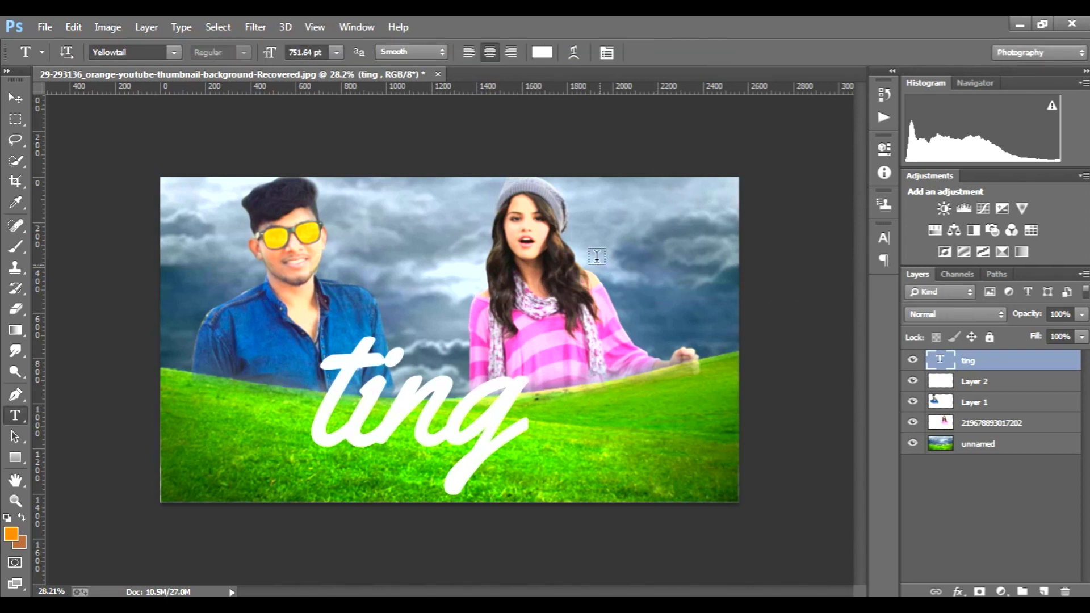
{"action": "left_click_drag", "start_coordinate": [999, 369], "coordinate": [1065, 591]}
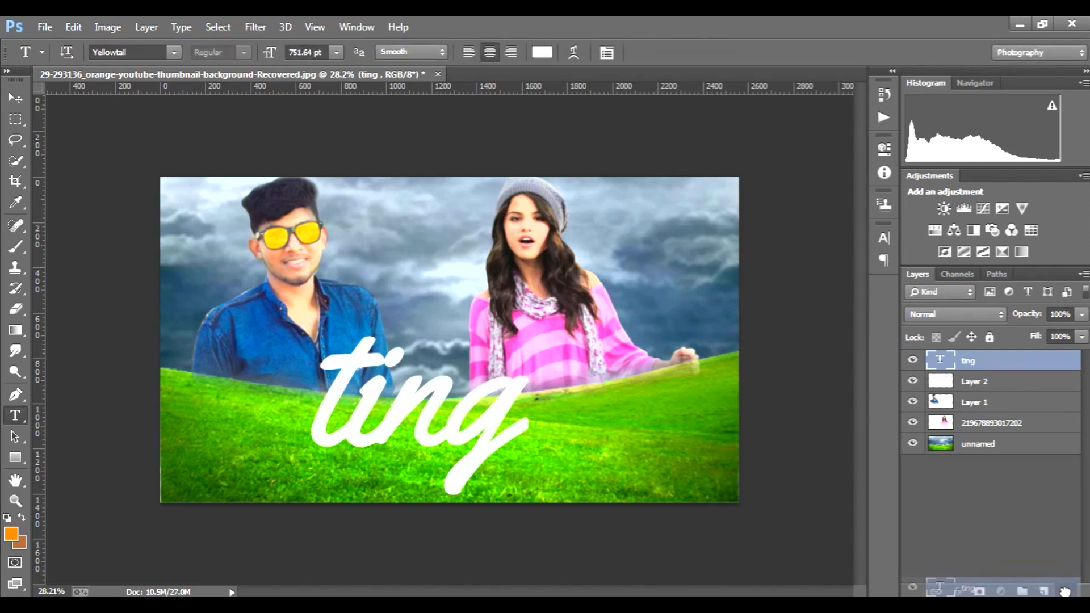
{"action": "left_click", "coordinate": [985, 425], "text": "ctrl"}
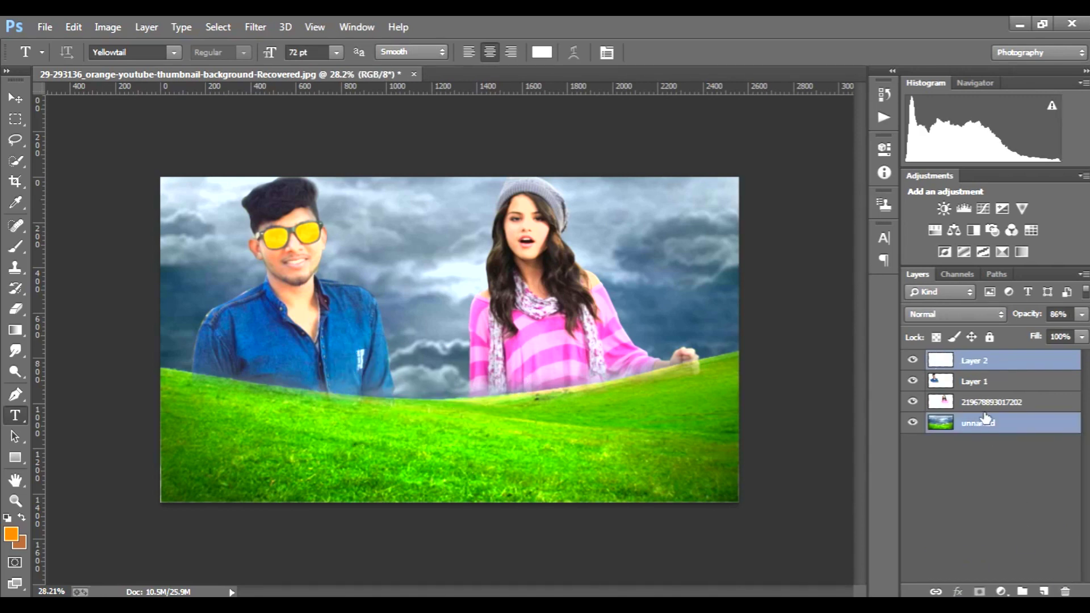
{"action": "left_click", "coordinate": [986, 405], "text": "ctrl"}
{"action": "left_click", "coordinate": [986, 386], "text": "ctrl"}
{"action": "right_click", "coordinate": [977, 384]}
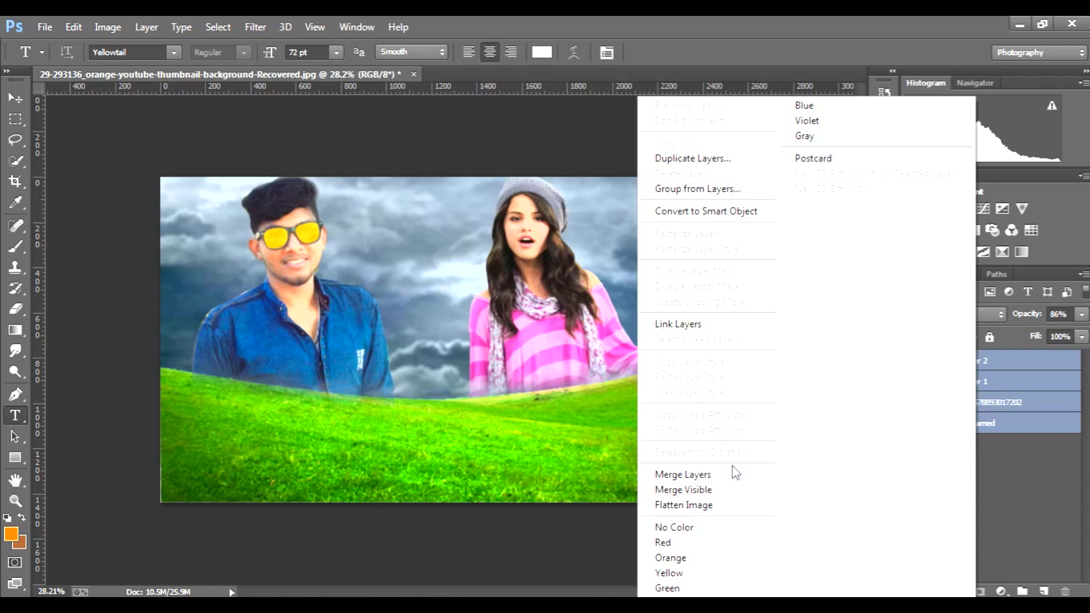
{"action": "left_click", "coordinate": [1027, 478]}
Touch up the edges of the man's cutout with the Eraser reduced to 70 pixels
{"action": "left_click", "coordinate": [963, 381]}
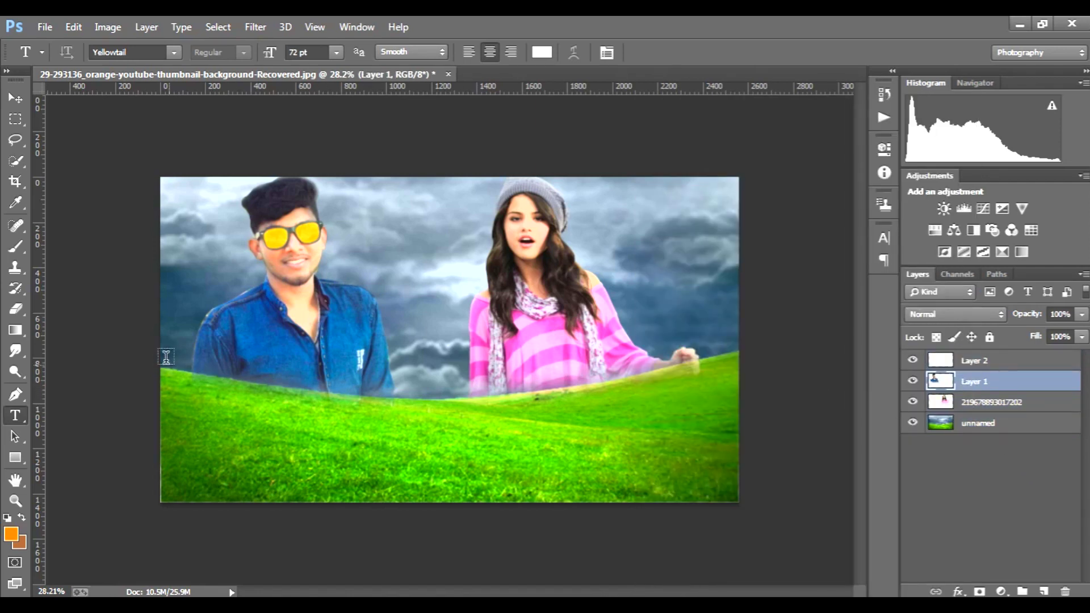
{"action": "left_click", "coordinate": [15, 309]}
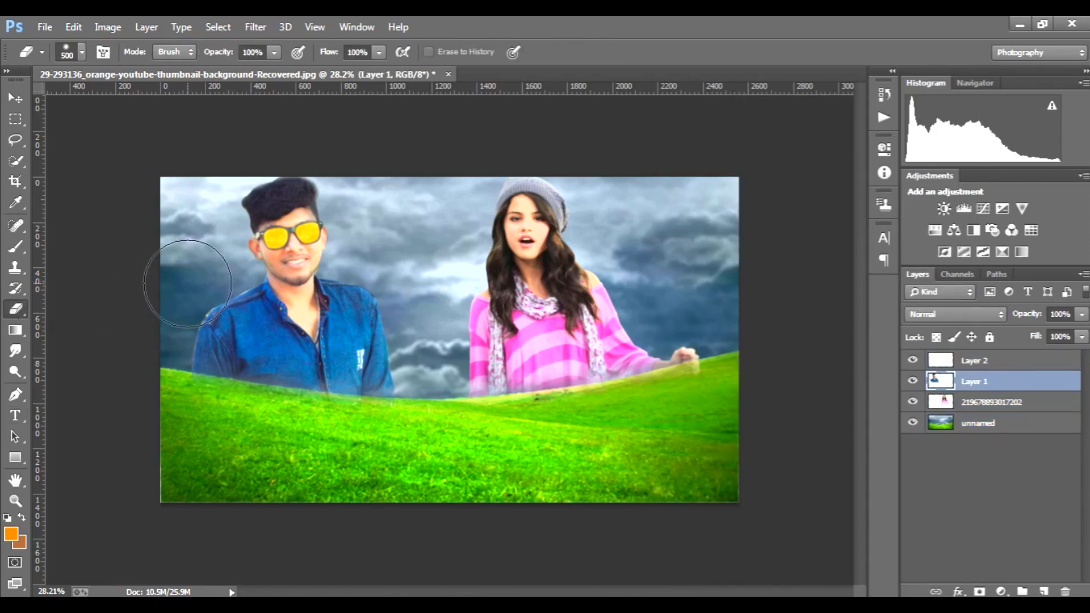
{"action": "key", "text": "ctrl+plus"}
{"action": "key", "text": "ctrl+plus"}
{"action": "key", "text": "bracketleft"}
{"action": "key", "text": "bracketleft"}
{"action": "key", "text": "bracketleft"}
{"action": "key", "text": "bracketleft"}
{"action": "key", "text": "bracketleft"}
{"action": "key", "text": "bracketleft"}
{"action": "key", "text": "bracketleft"}
{"action": "key", "text": "bracketleft"}
{"action": "key", "text": "bracketleft"}
{"action": "key", "text": "bracketleft"}
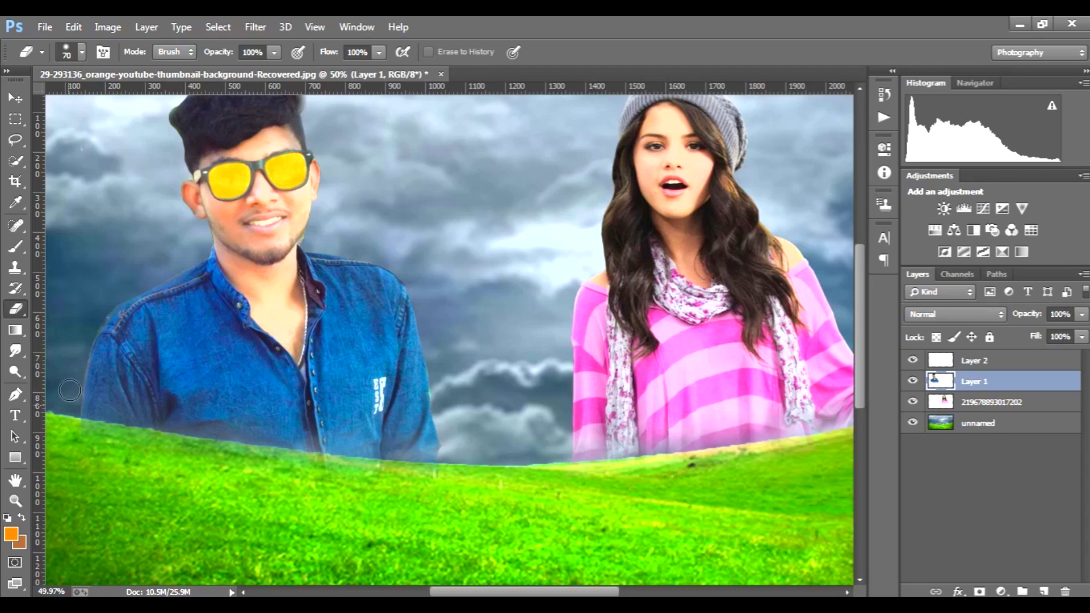
{"action": "scroll", "coordinate": [315, 271], "scroll_direction": "up", "scroll_amount": 3}
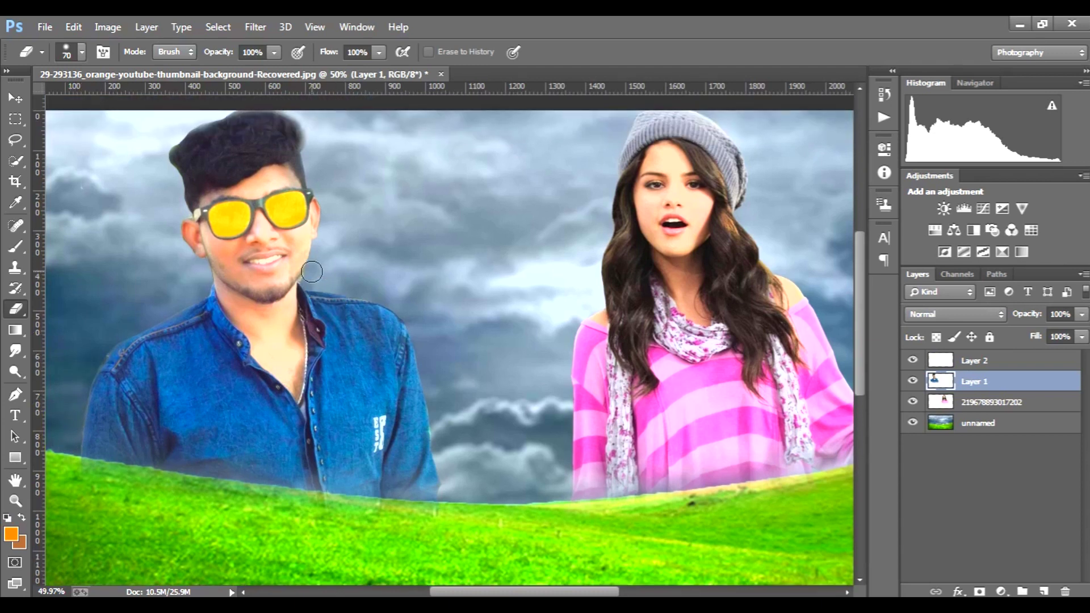
{"action": "scroll", "coordinate": [389, 276], "scroll_direction": "up", "scroll_amount": 2}
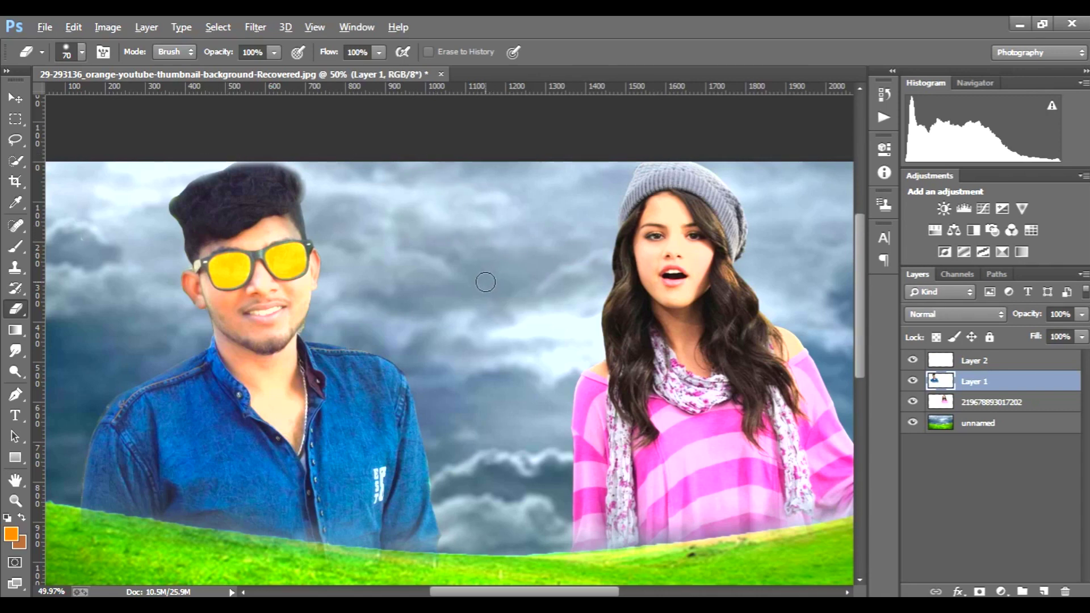
{"action": "scroll", "coordinate": [492, 279], "scroll_direction": "down", "scroll_amount": 4}
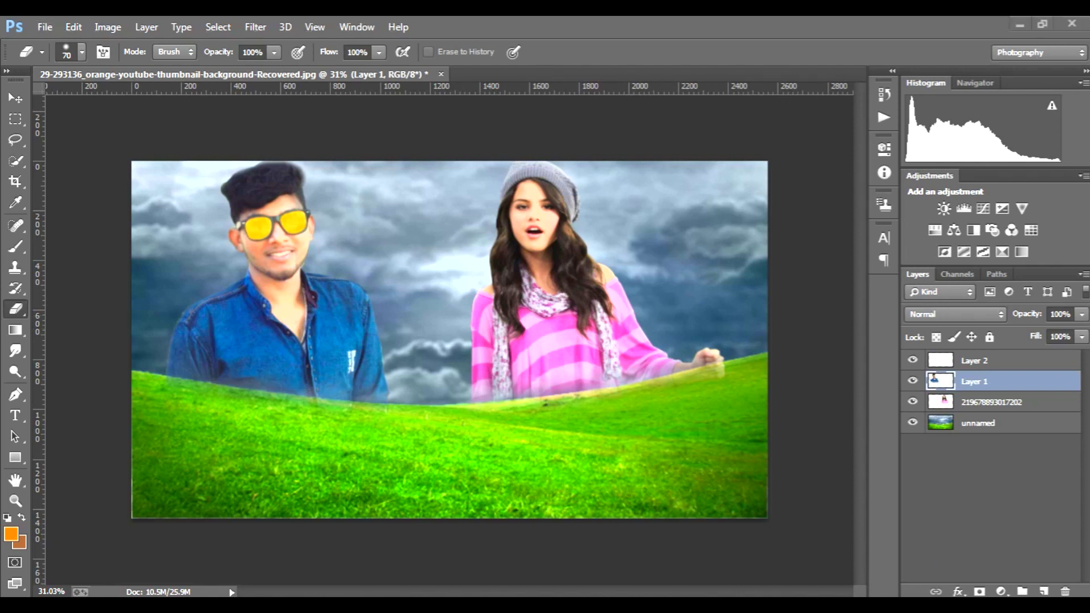
Merge the lens paint, man, woman and landscape layers into a single layer
{"action": "left_click", "coordinate": [1014, 457]}
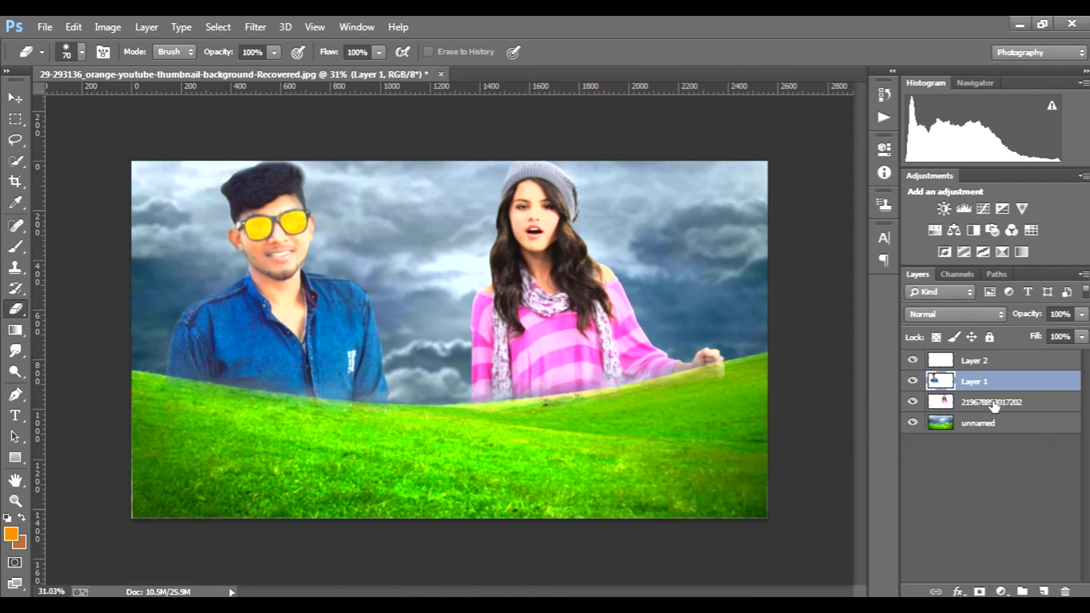
{"action": "left_click", "coordinate": [995, 403], "text": "shift"}
{"action": "left_click", "coordinate": [995, 423], "text": "shift"}
{"action": "left_click", "coordinate": [994, 364], "text": "shift"}
{"action": "right_click", "coordinate": [996, 397]}
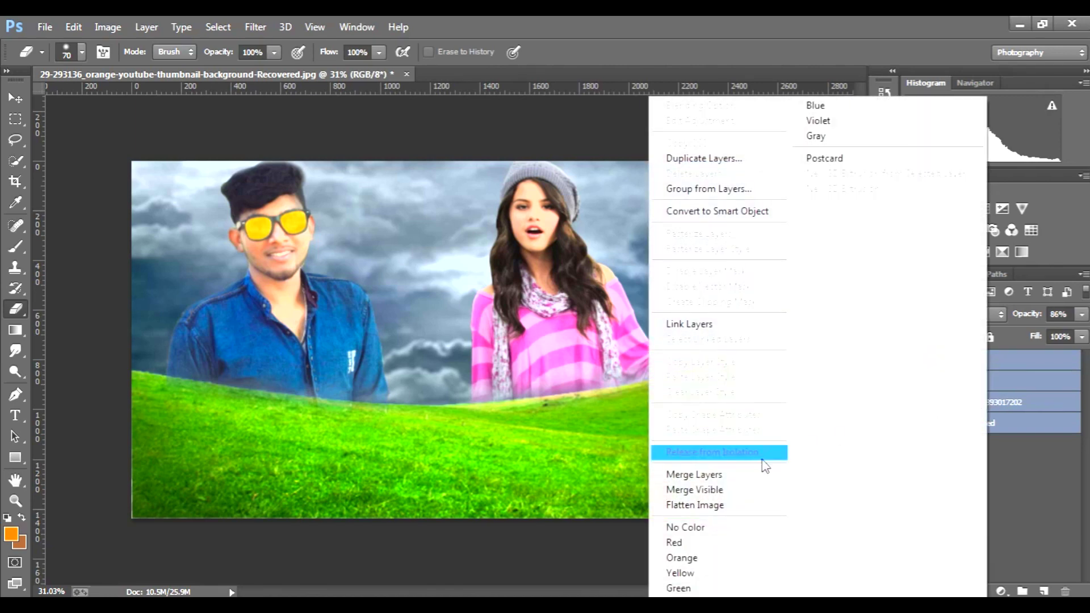
{"action": "left_click", "coordinate": [752, 476]}
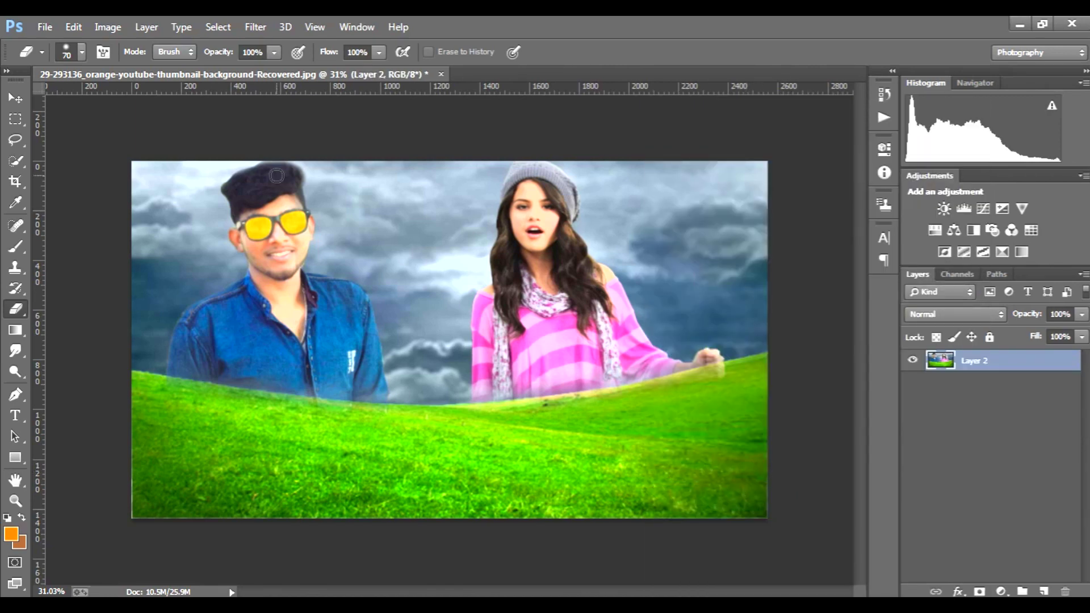
Crop the merged image to the canvas, deleting the pixels outside it
{"action": "left_click", "coordinate": [20, 182]}
{"action": "left_click_drag", "start_coordinate": [785, 242], "coordinate": [730, 116]}
{"action": "left_click", "coordinate": [738, 53]}
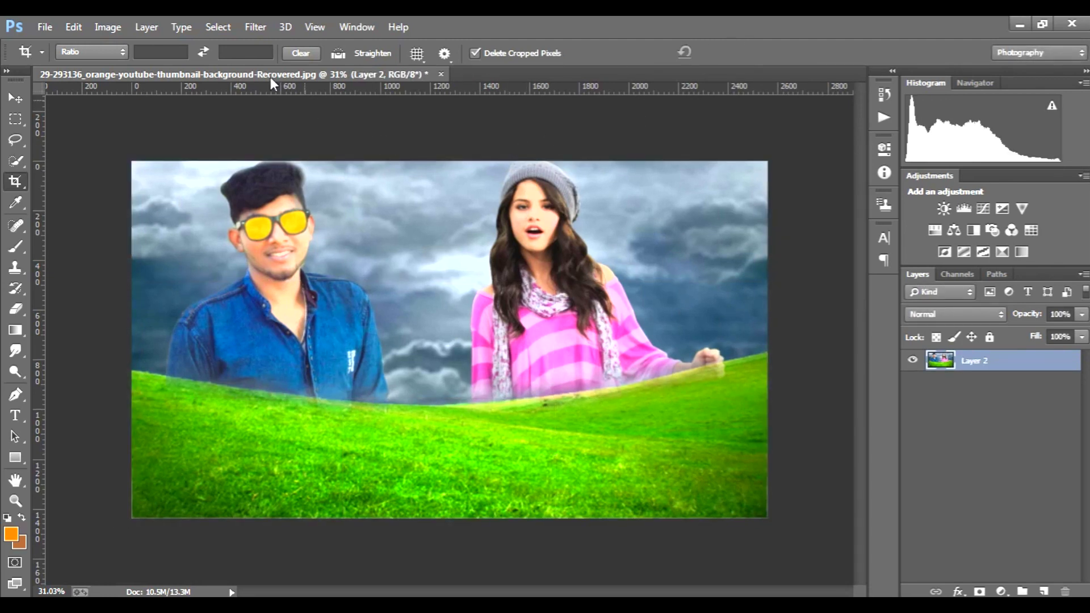
Open the Camera Raw filter on the merged layer and set exposure to +0.40 and contrast to +8
{"action": "left_click", "coordinate": [255, 27]}
{"action": "left_click", "coordinate": [284, 117]}
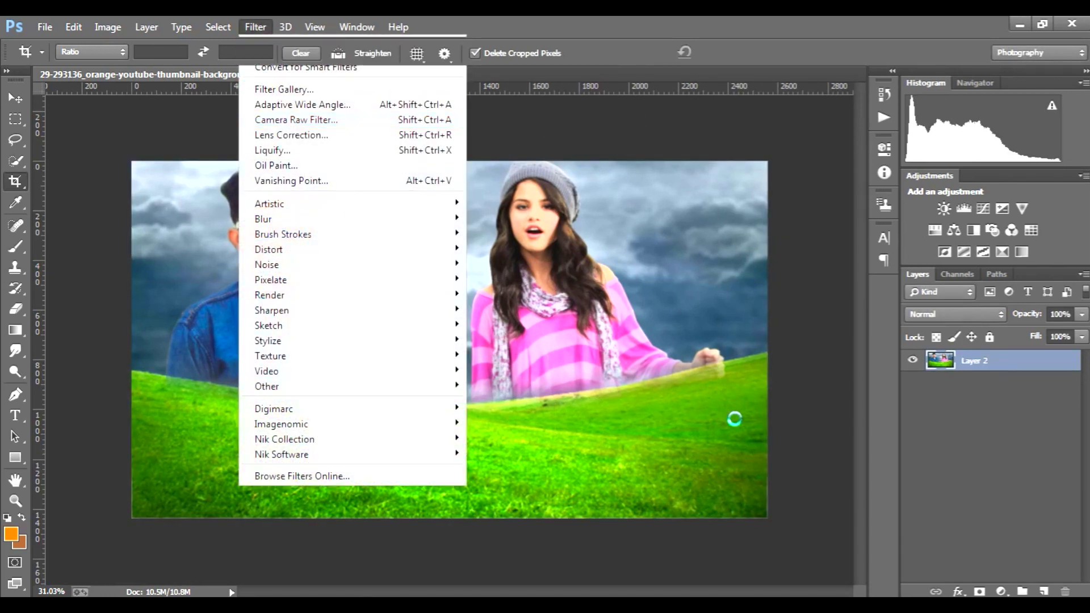
{"action": "left_click_drag", "start_coordinate": [844, 348], "coordinate": [851, 348]}
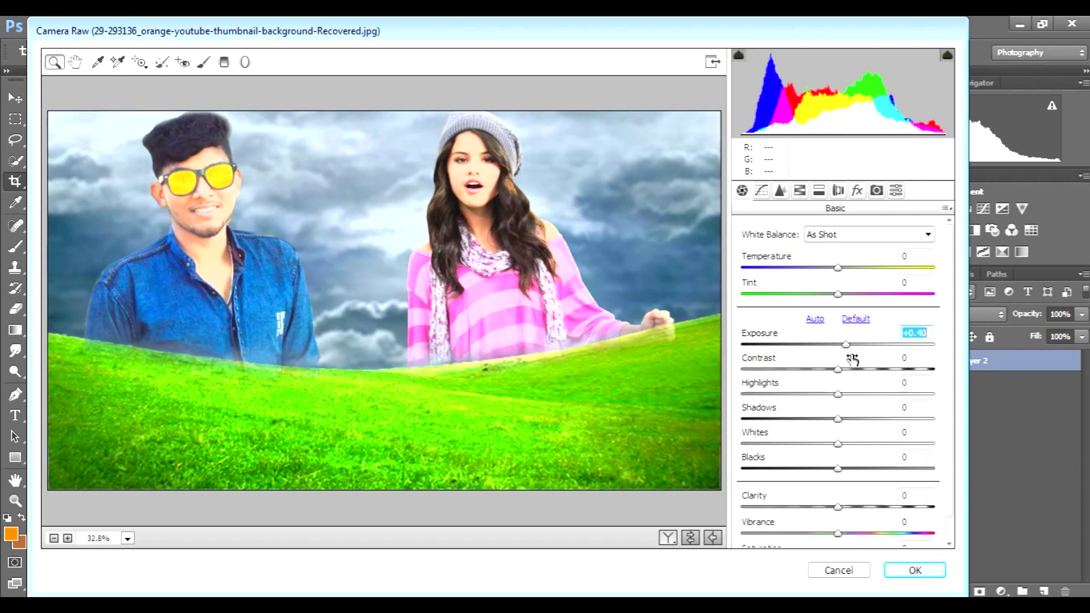
{"action": "left_click_drag", "start_coordinate": [842, 373], "coordinate": [850, 372]}
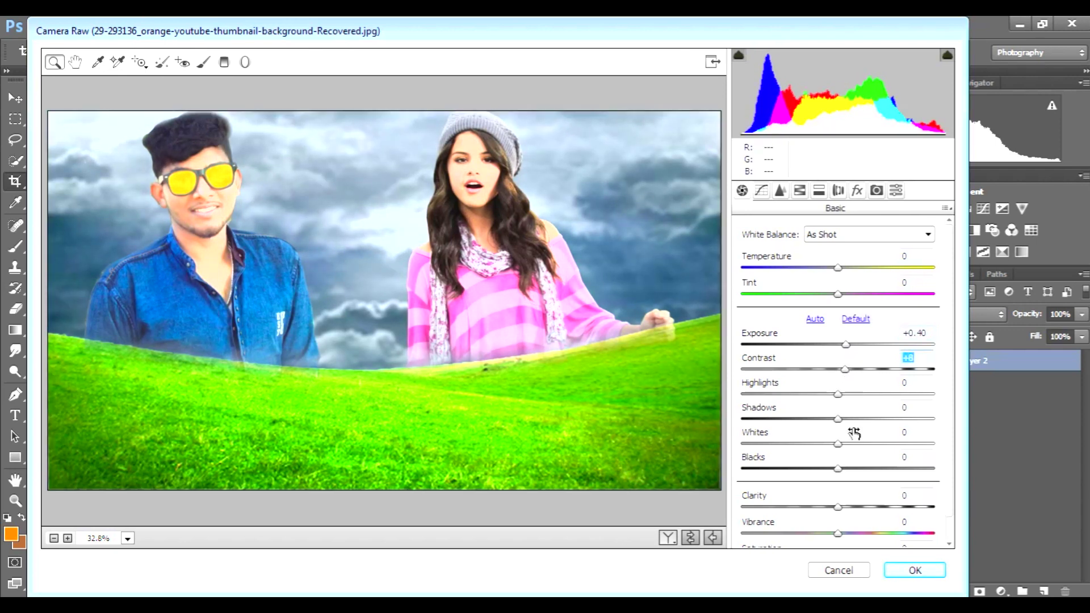
Set shadows to +8, whites to +14, clarity to +13, vibrance to +35 and saturation to -2
{"action": "scroll", "coordinate": [851, 429], "scroll_direction": "down", "scroll_amount": 1}
{"action": "left_click_drag", "start_coordinate": [844, 419], "coordinate": [847, 392]}
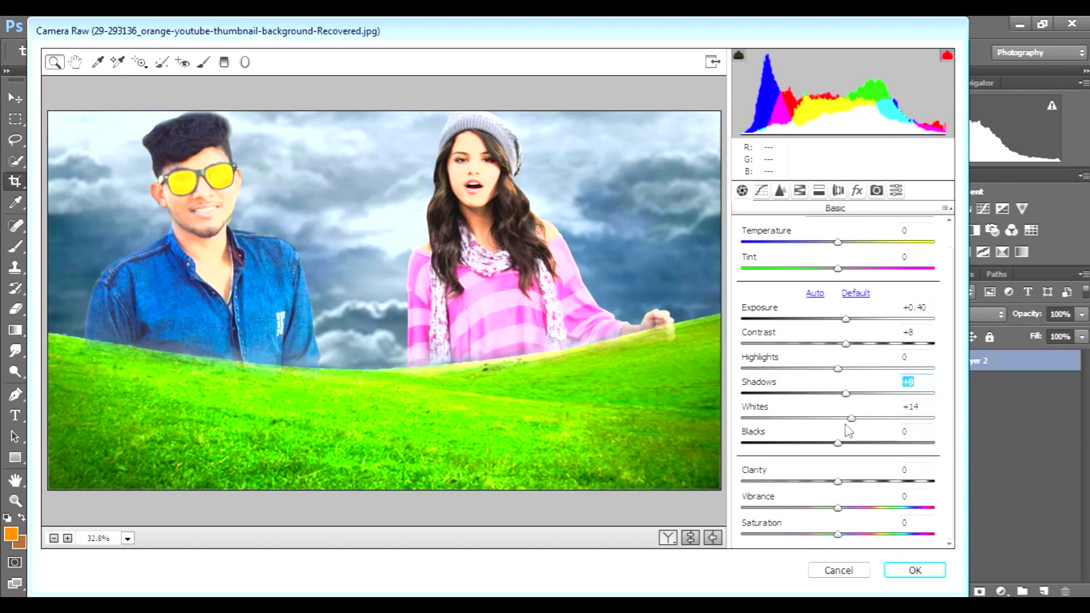
{"action": "left_click_drag", "start_coordinate": [839, 482], "coordinate": [837, 538]}
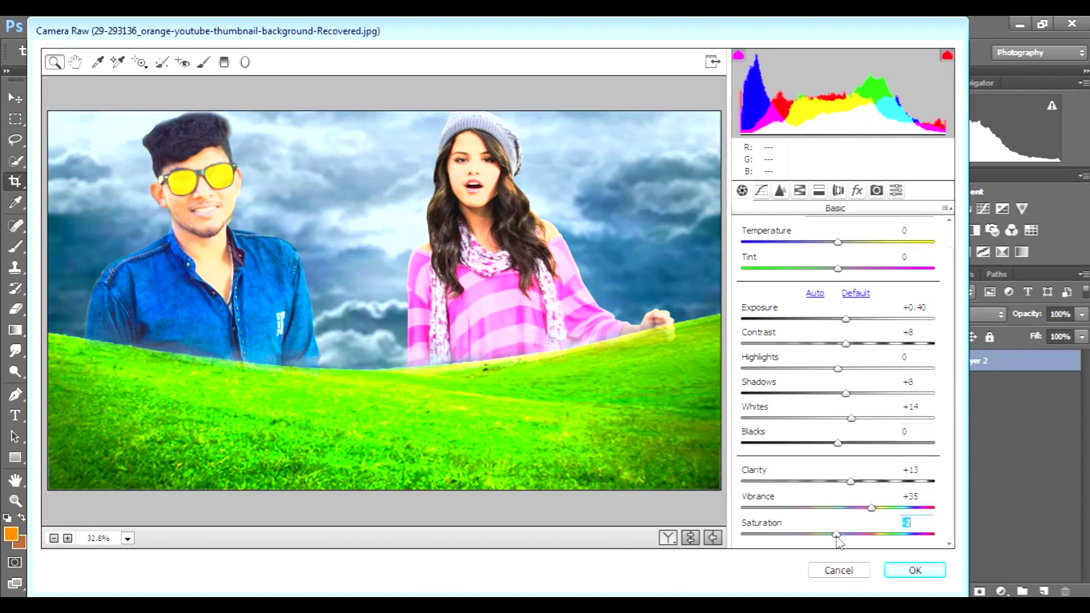
In the HSL adjustments, set the Yellows saturation to -16 and the Oranges luminance to -2
{"action": "left_click", "coordinate": [799, 193]}
{"action": "left_click", "coordinate": [794, 257]}
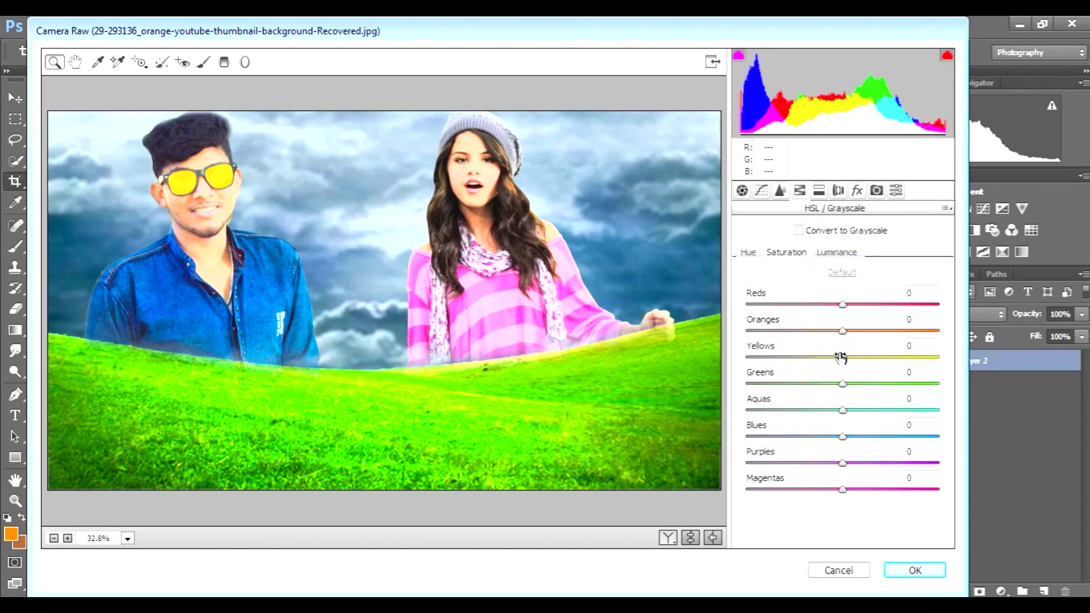
{"action": "left_click_drag", "start_coordinate": [843, 358], "coordinate": [828, 359]}
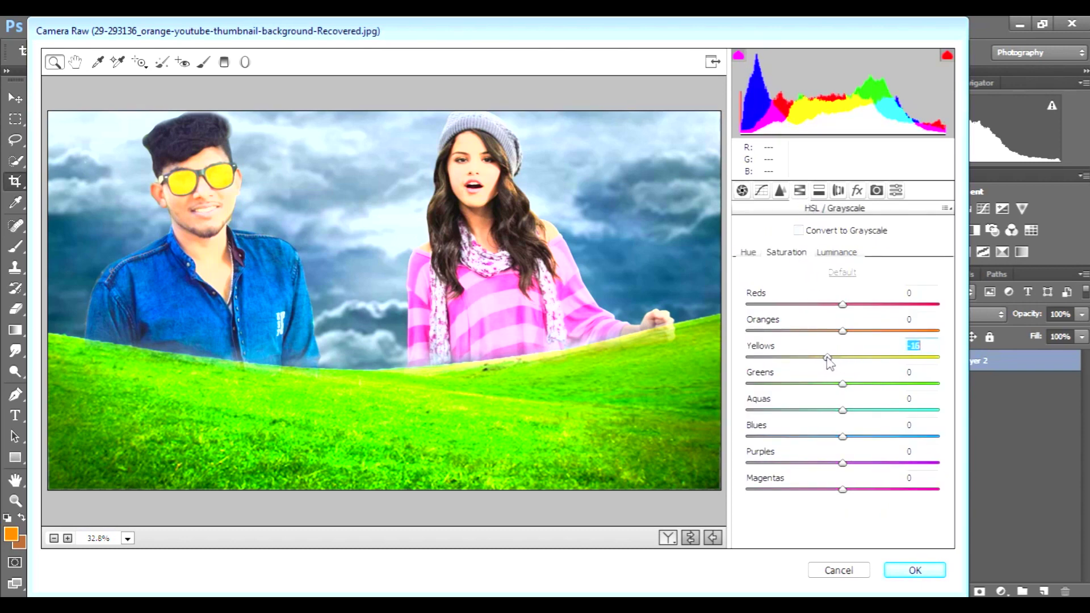
{"action": "left_click", "coordinate": [837, 252]}
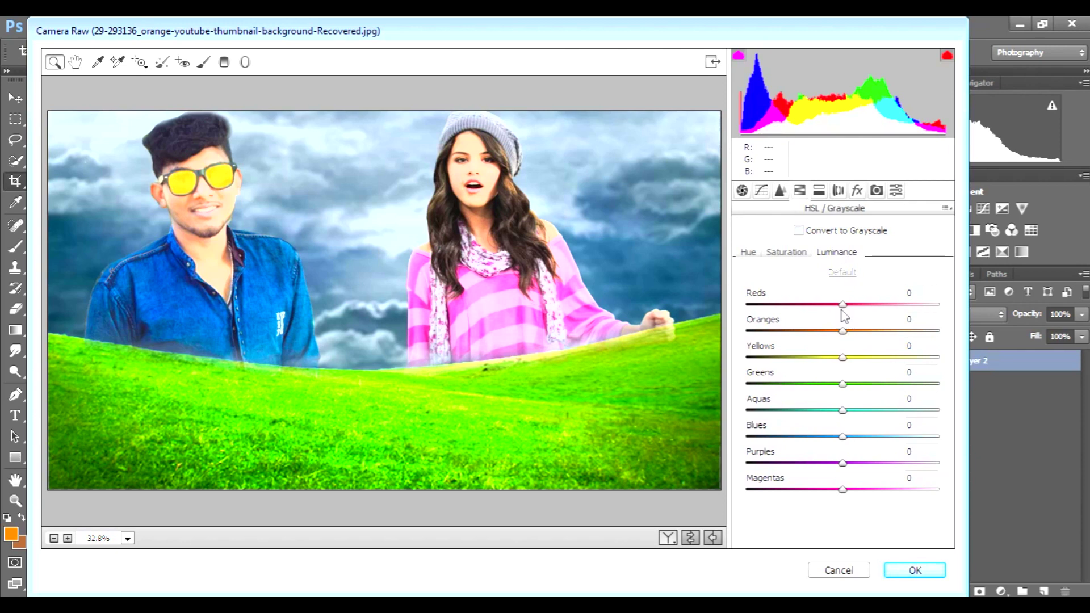
{"action": "left_click_drag", "start_coordinate": [845, 334], "coordinate": [843, 336]}
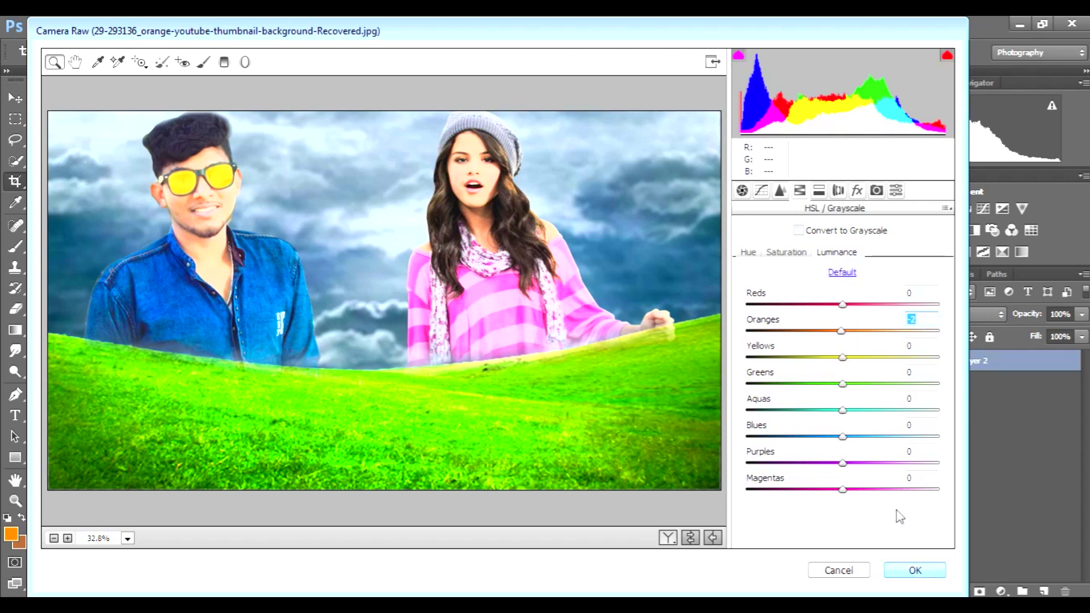
Set the Greens hue to -100 to turn the grass yellow and apply the Camera Raw filter
{"action": "left_click", "coordinate": [759, 256]}
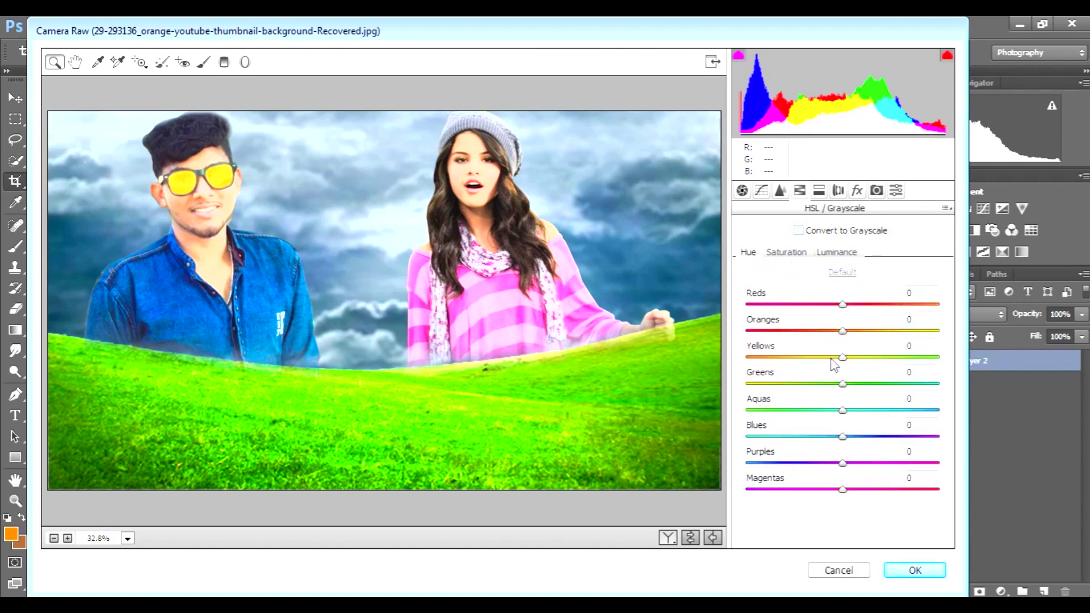
{"action": "left_click_drag", "start_coordinate": [844, 385], "coordinate": [724, 386]}
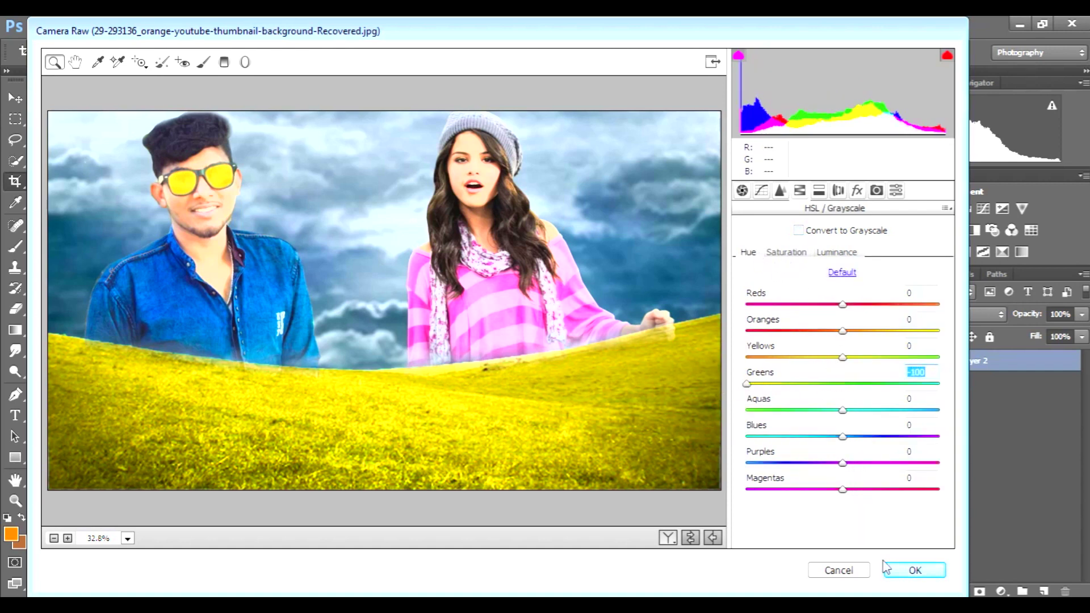
{"action": "left_click", "coordinate": [911, 571]}
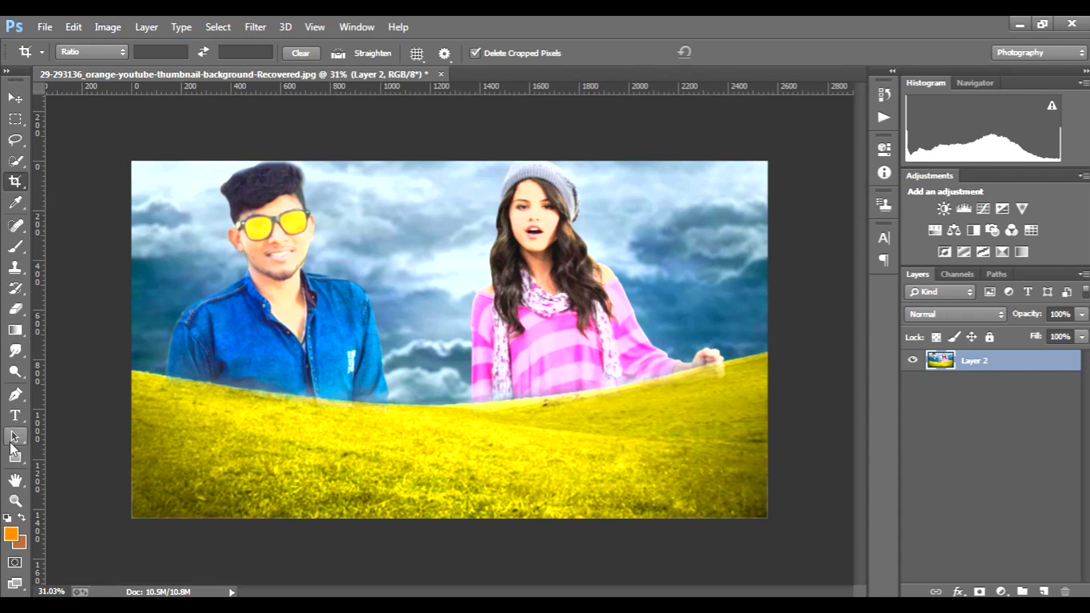
Add the text "Ting" in white 72 pt Yellowtail on the grass below the man
{"action": "left_click", "coordinate": [15, 415]}
{"action": "left_click_drag", "start_coordinate": [237, 401], "coordinate": [413, 466]}
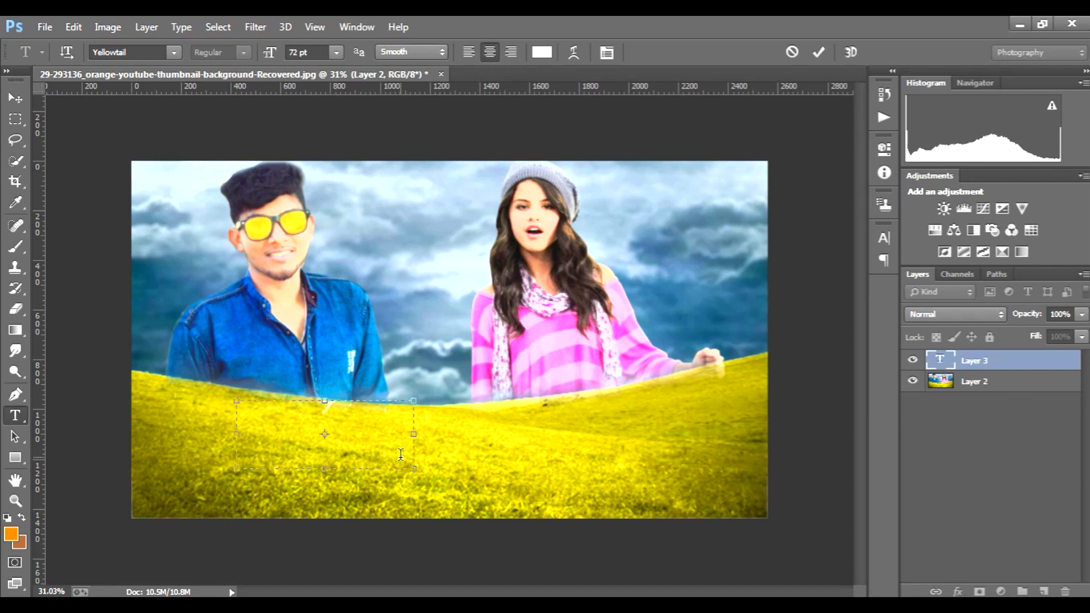
{"action": "type", "text": "Try"}
{"action": "left_click_drag", "start_coordinate": [421, 477], "coordinate": [343, 430]}
{"action": "left_click_drag", "start_coordinate": [237, 415], "coordinate": [267, 414]}
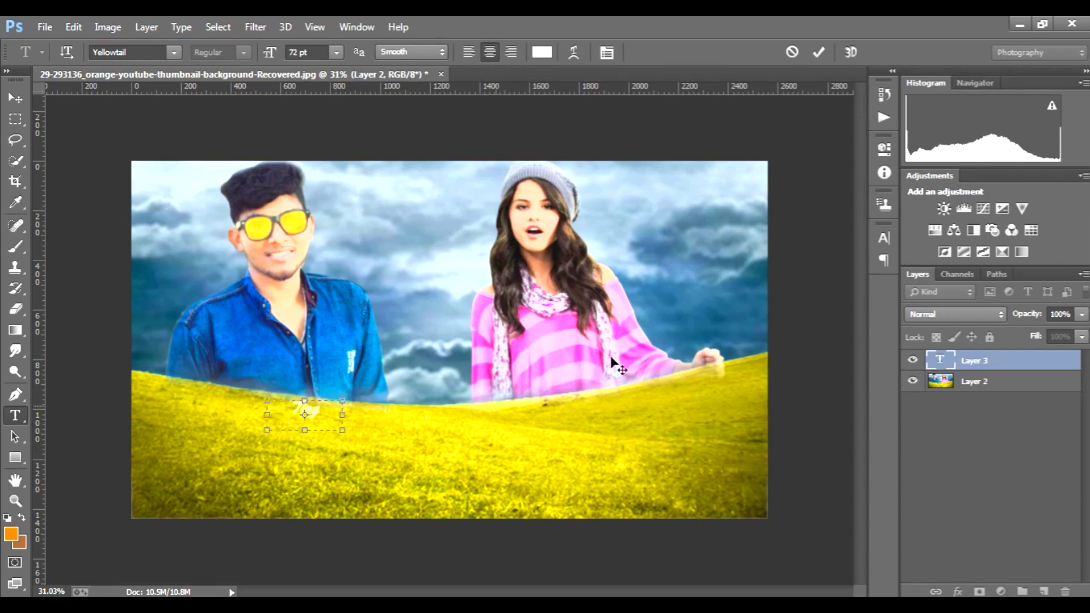
{"action": "left_click", "coordinate": [818, 52]}
Enlarge the "Ting" text to about 1110% width and 1181% height and place it over the man's lower body
{"action": "key", "text": "ctrl+t"}
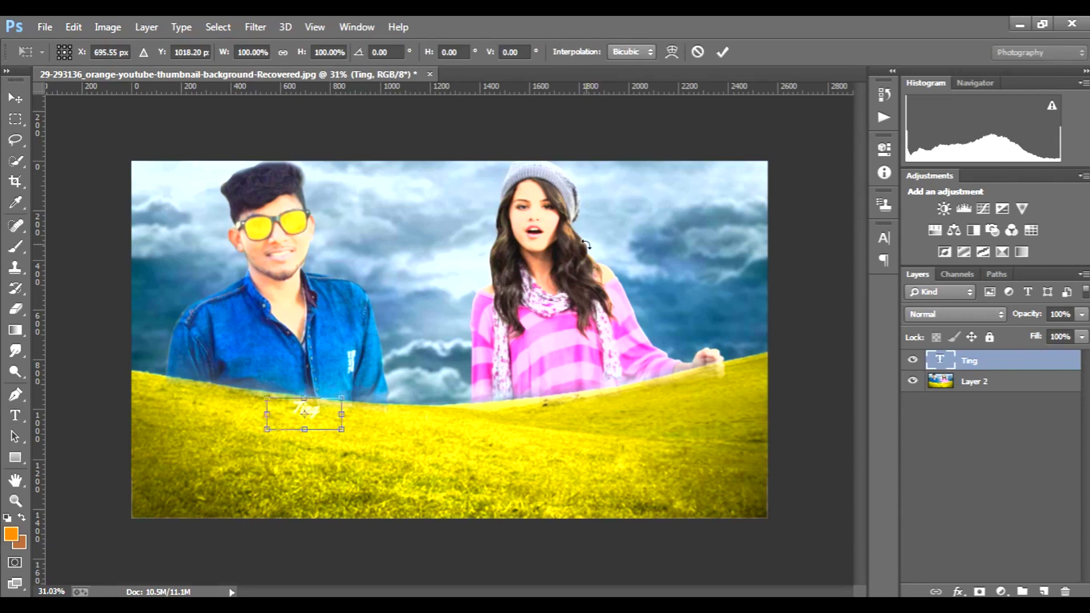
{"action": "left_click_drag", "start_coordinate": [342, 396], "coordinate": [844, 200]}
{"action": "left_click_drag", "start_coordinate": [699, 316], "coordinate": [657, 481]}
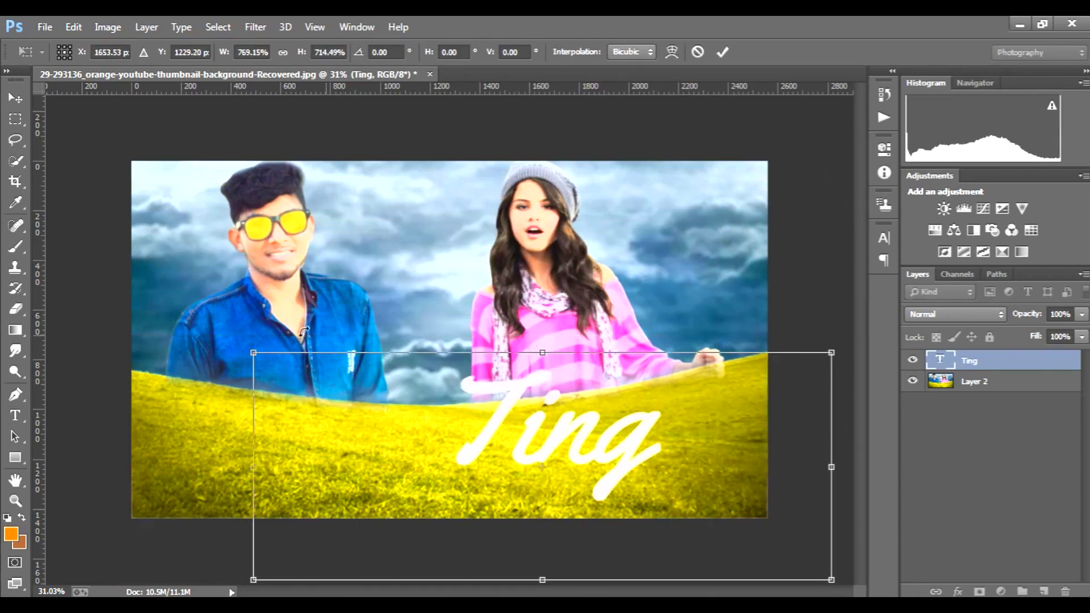
{"action": "left_click_drag", "start_coordinate": [243, 352], "coordinate": [3, 204]}
{"action": "left_click_drag", "start_coordinate": [574, 318], "coordinate": [447, 373]}
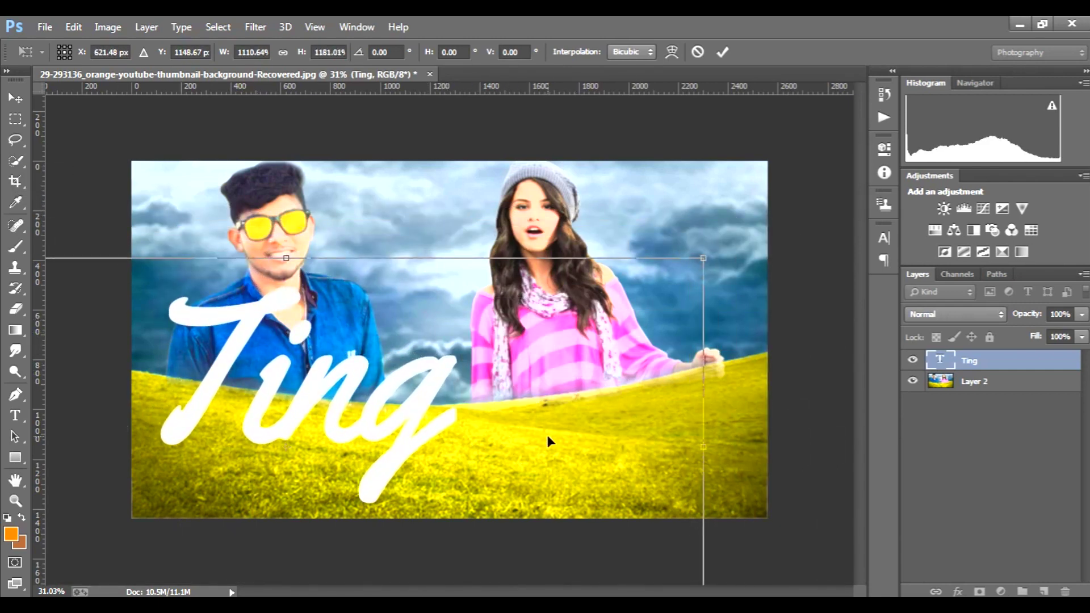
Tilt the "Ting" text about -9.7° and scale it to about 967% by 953%, placed across the man's shirt and the grass
{"action": "left_click_drag", "start_coordinate": [551, 427], "coordinate": [574, 437]}
{"action": "left_click_drag", "start_coordinate": [733, 426], "coordinate": [733, 332]}
{"action": "left_click_drag", "start_coordinate": [531, 400], "coordinate": [567, 417]}
{"action": "left_click_drag", "start_coordinate": [741, 559], "coordinate": [643, 495]}
{"action": "left_click_drag", "start_coordinate": [516, 407], "coordinate": [543, 447]}
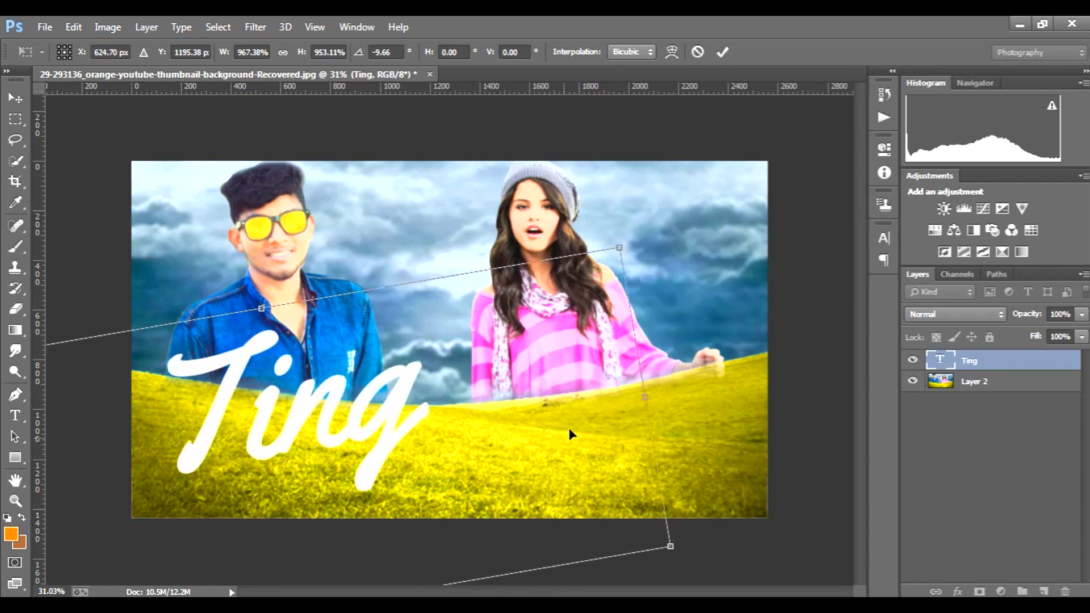
{"action": "left_click", "coordinate": [719, 52]}
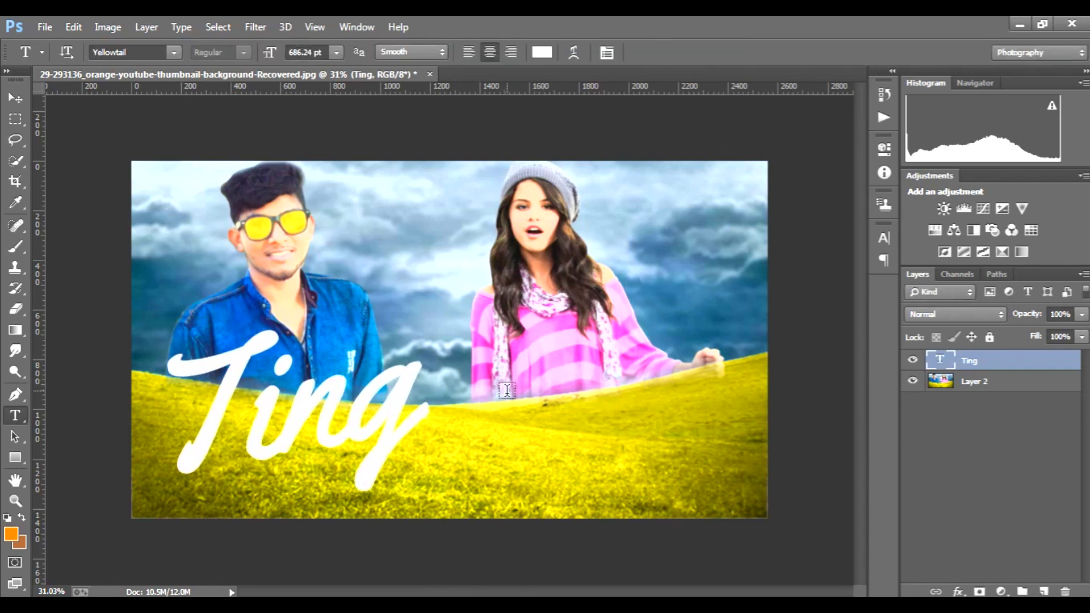
Add a separate text layer reading "tong" in white 72 pt Yellowtail below the woman
{"action": "left_click_drag", "start_coordinate": [500, 390], "coordinate": [547, 421]}
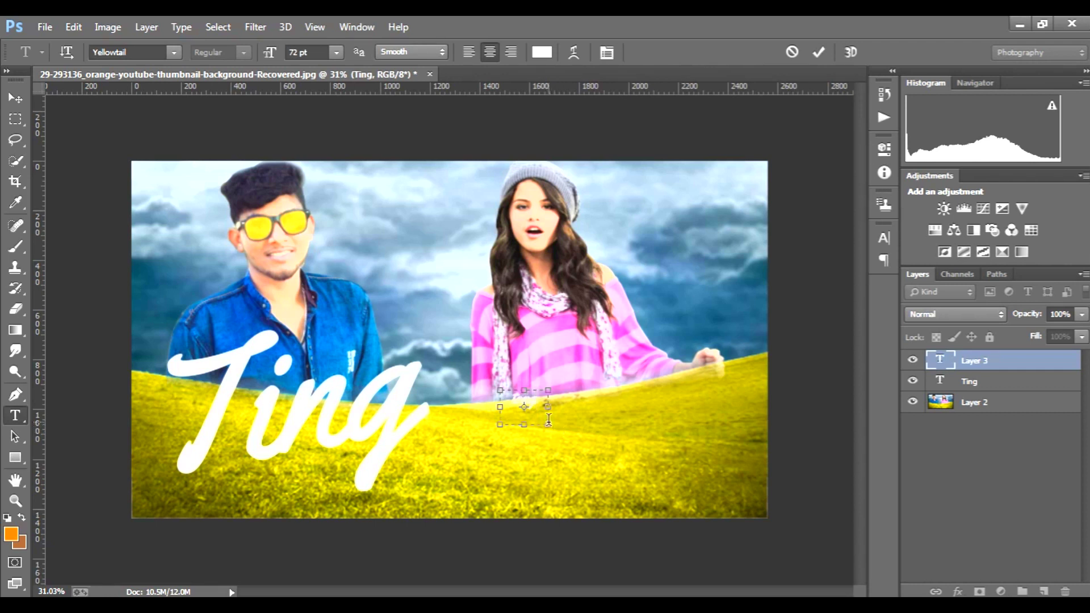
{"action": "left_click_drag", "start_coordinate": [549, 425], "coordinate": [547, 422]}
{"action": "left_click", "coordinate": [818, 53]}
Enlarge the "tong" text to about 1128% width and 882% height and place it beside "Ting" across the hill
{"action": "key", "text": "ctrl+t"}
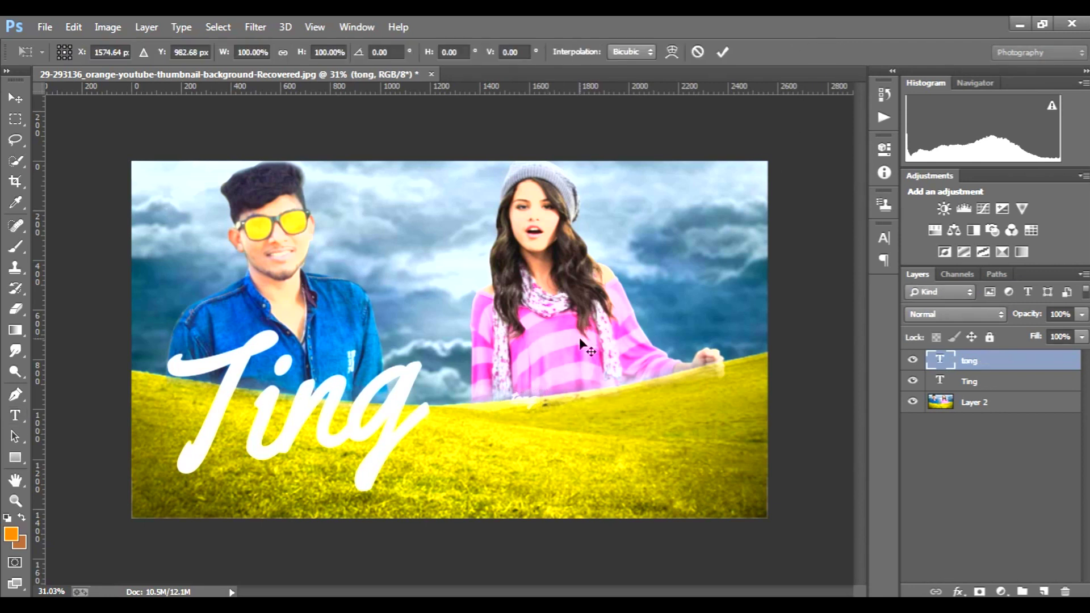
{"action": "left_click_drag", "start_coordinate": [546, 423], "coordinate": [914, 571]}
{"action": "left_click_drag", "start_coordinate": [500, 384], "coordinate": [373, 329]}
{"action": "mouse_move", "coordinate": [631, 466]}
{"action": "left_mouse_down"}
{"action": "mouse_move", "coordinate": [611, 451]}
{"action": "mouse_move", "coordinate": [618, 460]}
{"action": "left_mouse_up"}
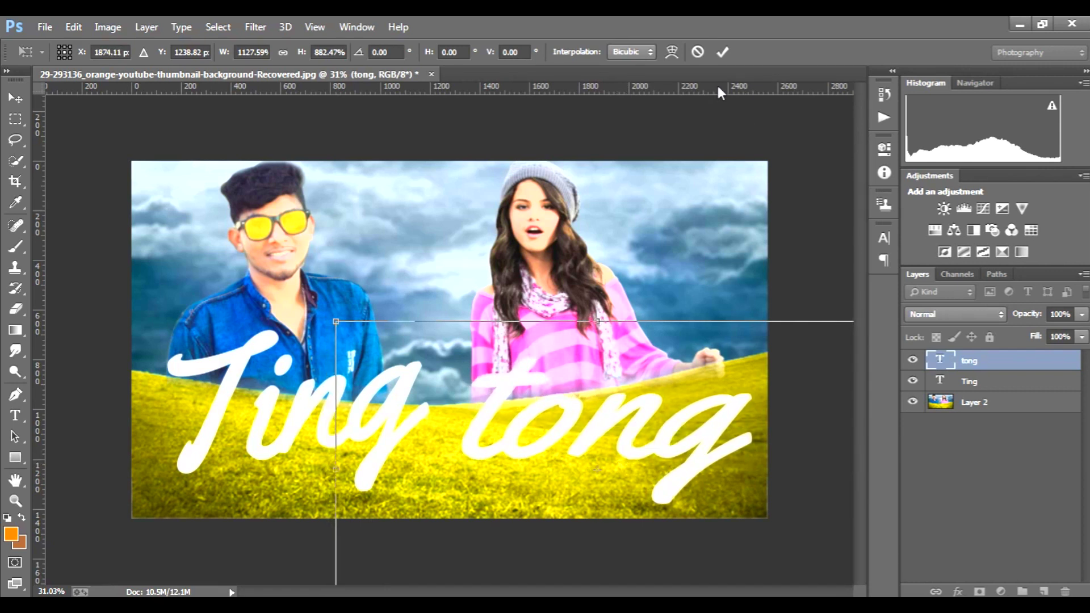
{"action": "left_click", "coordinate": [722, 52]}
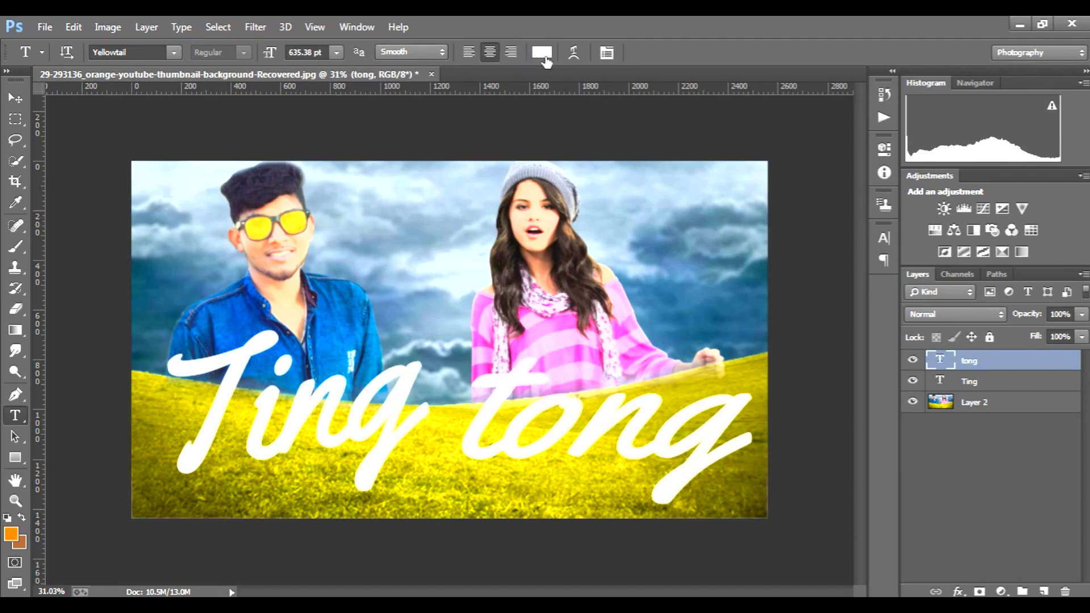
Change the "tong" text colour to red (#ff0202)
{"action": "left_click", "coordinate": [544, 57]}
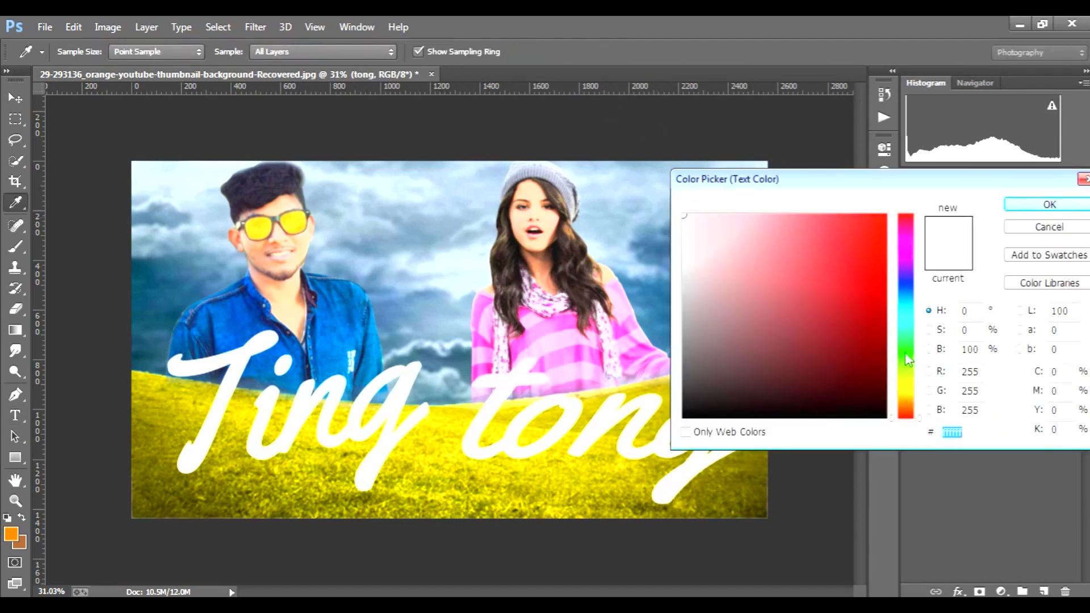
{"action": "left_click_drag", "start_coordinate": [905, 357], "coordinate": [905, 348]}
{"action": "left_click", "coordinate": [887, 215]}
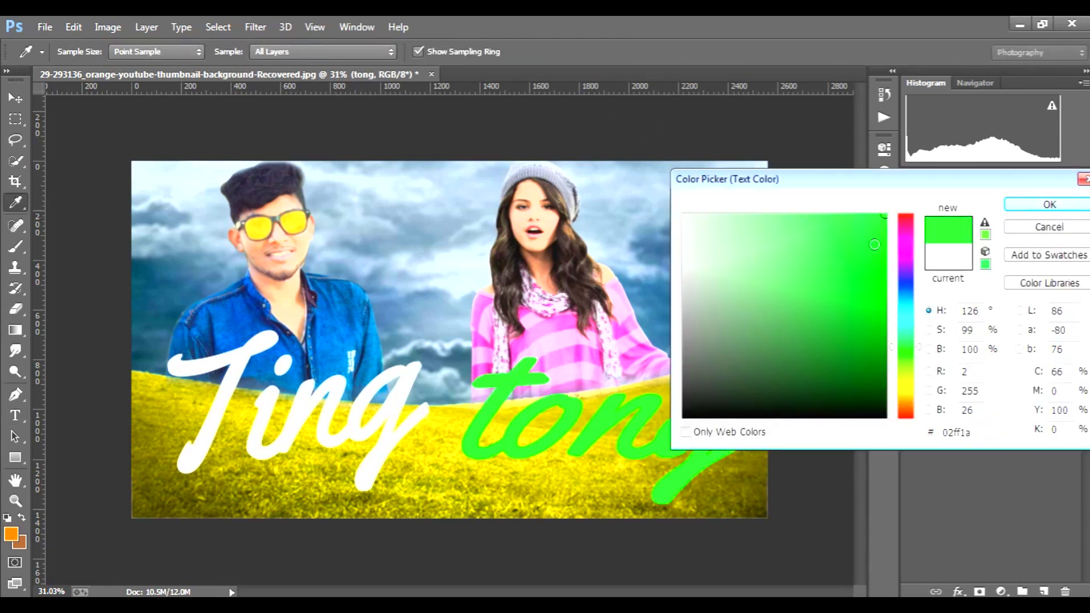
{"action": "left_click_drag", "start_coordinate": [909, 408], "coordinate": [908, 420]}
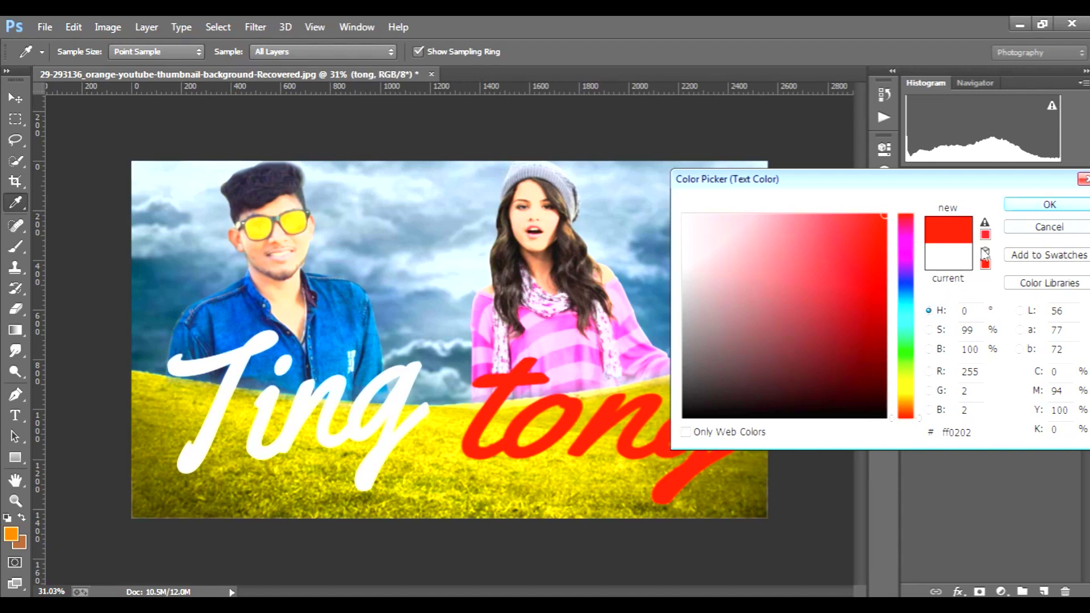
{"action": "left_click", "coordinate": [1022, 207]}
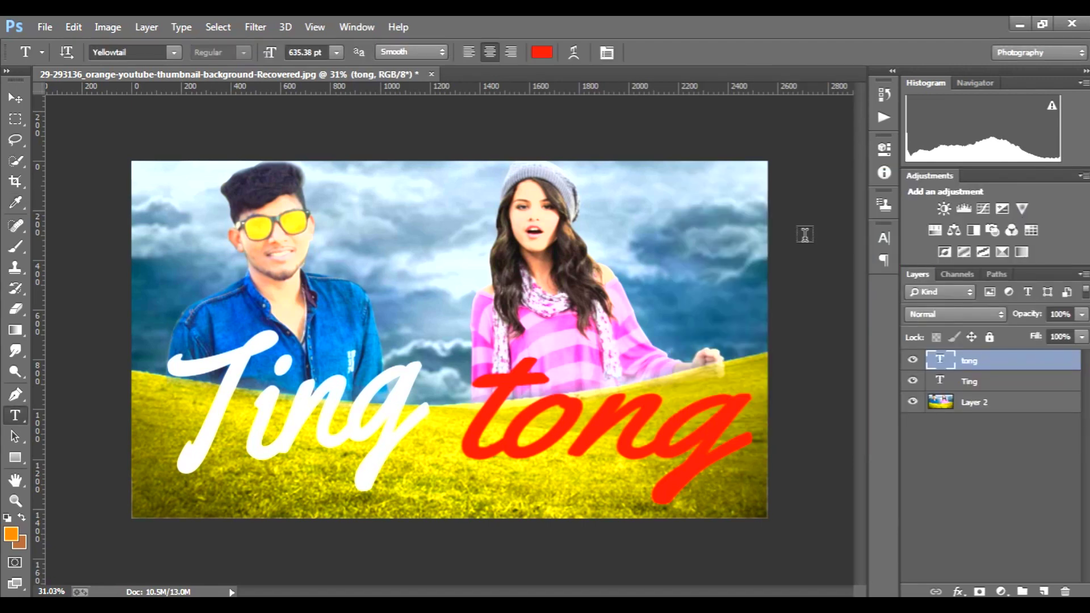
{"action": "left_click", "coordinate": [1020, 383]}
{"action": "left_click", "coordinate": [543, 53]}
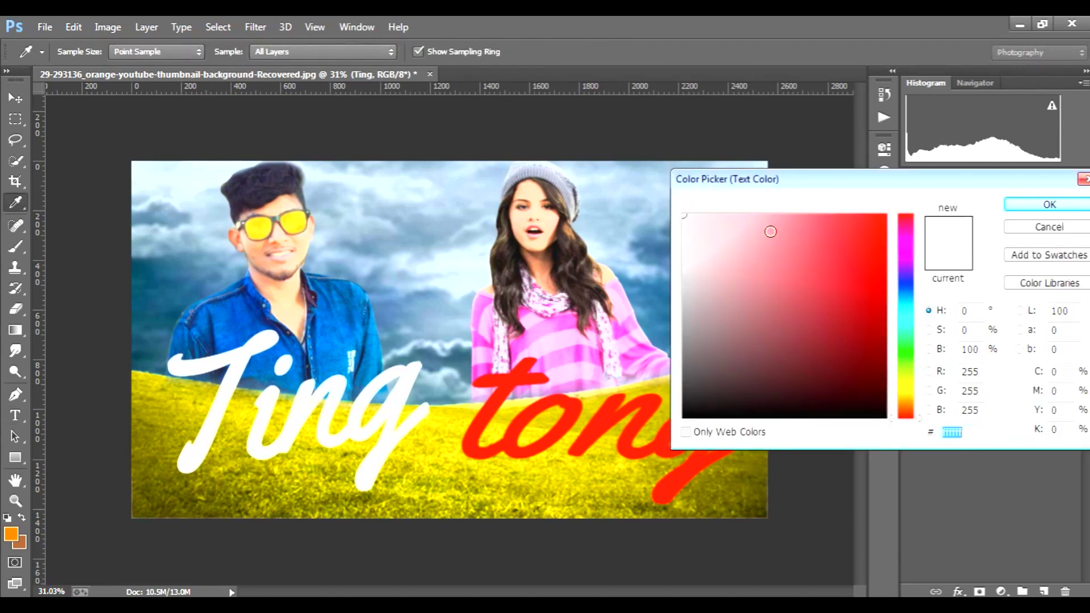
{"action": "left_click", "coordinate": [1007, 206]}
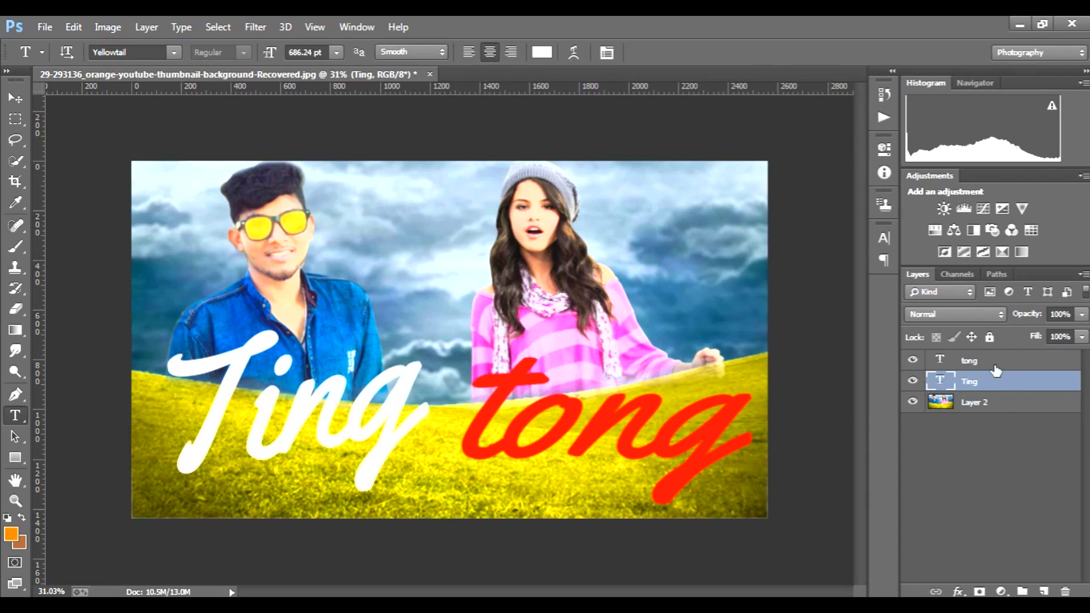
Create a new empty layer and place it between the "tong" and "Ting" text layers
{"action": "left_click", "coordinate": [995, 363]}
{"action": "left_click", "coordinate": [1043, 592]}
{"action": "left_click_drag", "start_coordinate": [998, 366], "coordinate": [1000, 404]}
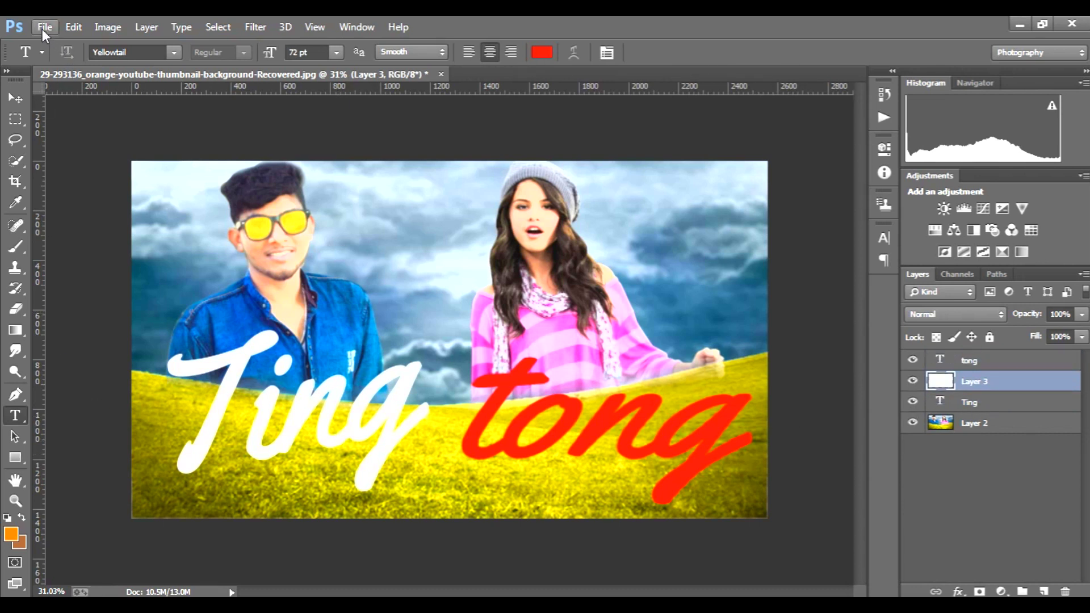
Activate the Brush tool and choose a flat bristle brush from the brush presets
{"action": "left_click", "coordinate": [21, 246]}
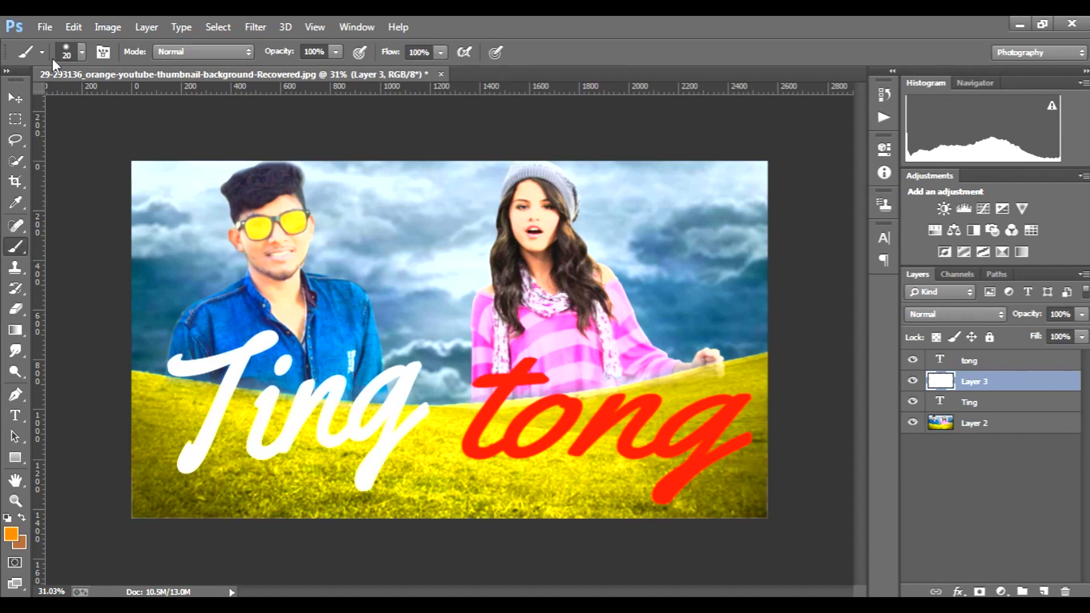
{"action": "left_click", "coordinate": [81, 52]}
{"action": "scroll", "coordinate": [122, 234], "scroll_direction": "down", "scroll_amount": 3}
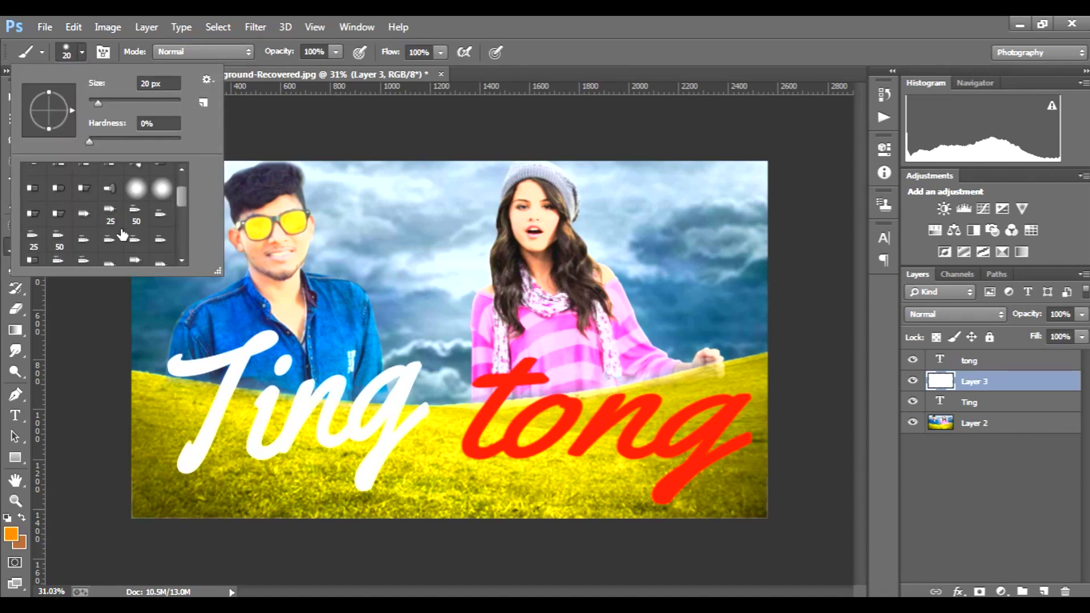
{"action": "scroll", "coordinate": [122, 235], "scroll_direction": "down", "scroll_amount": 1}
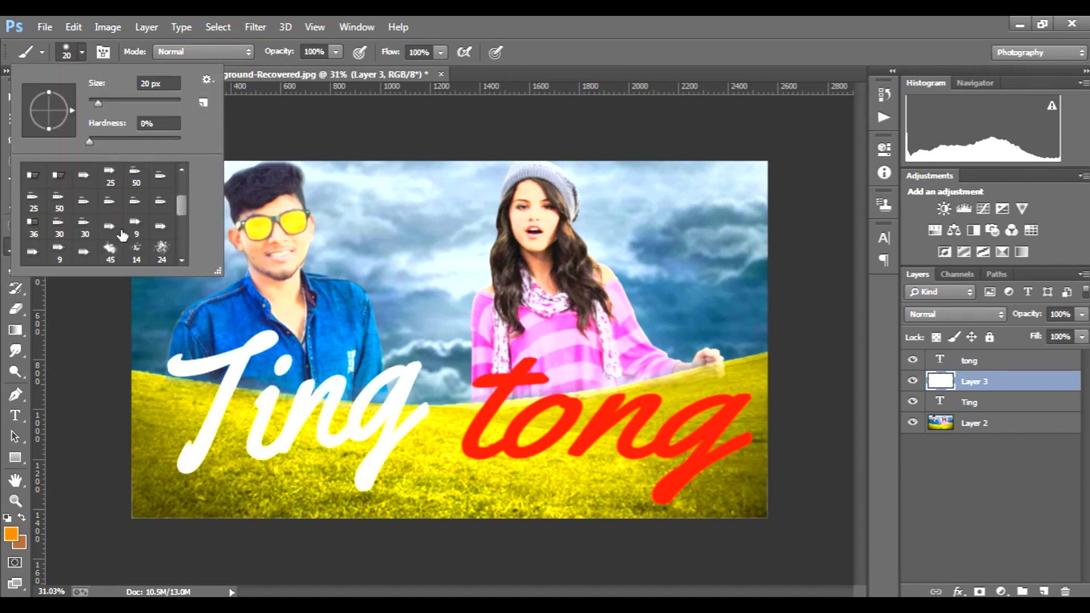
{"action": "left_click", "coordinate": [33, 222]}
{"action": "left_click", "coordinate": [35, 176]}
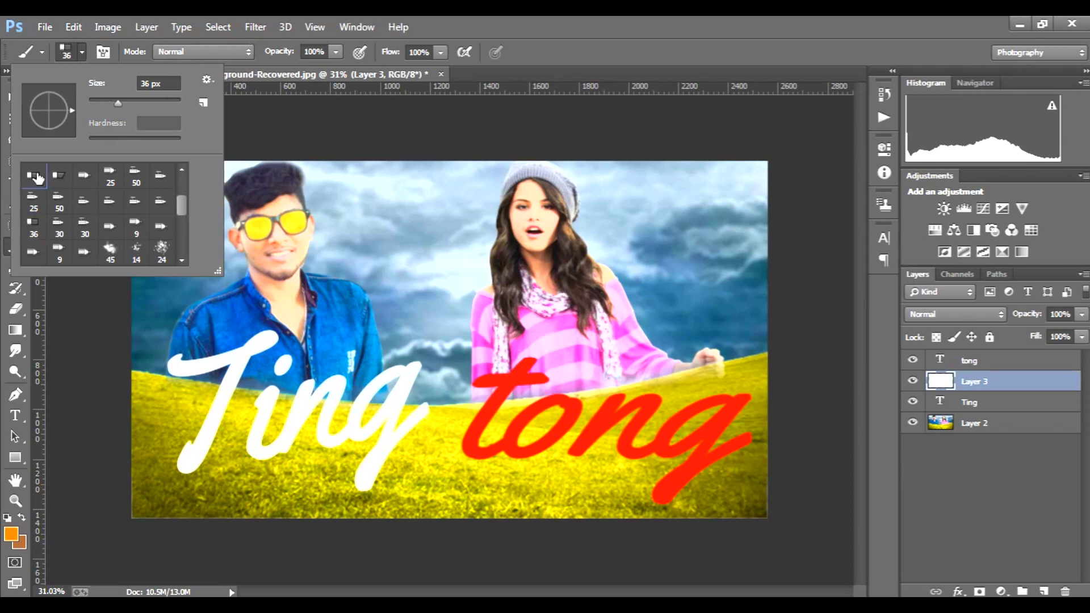
{"action": "scroll", "coordinate": [74, 216], "scroll_direction": "up", "scroll_amount": 1}
{"action": "left_click", "coordinate": [59, 188]}
{"action": "scroll", "coordinate": [135, 233], "scroll_direction": "up", "scroll_amount": 1}
{"action": "left_click", "coordinate": [59, 190]}
{"action": "scroll", "coordinate": [122, 229], "scroll_direction": "up", "scroll_amount": 2}
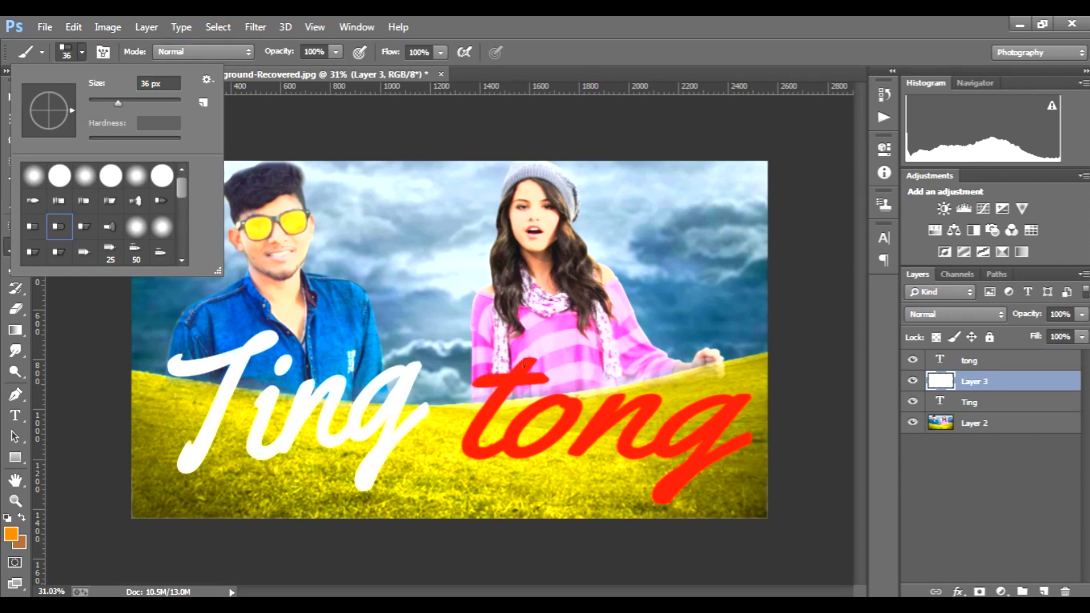
{"action": "key", "text": "Escape"}
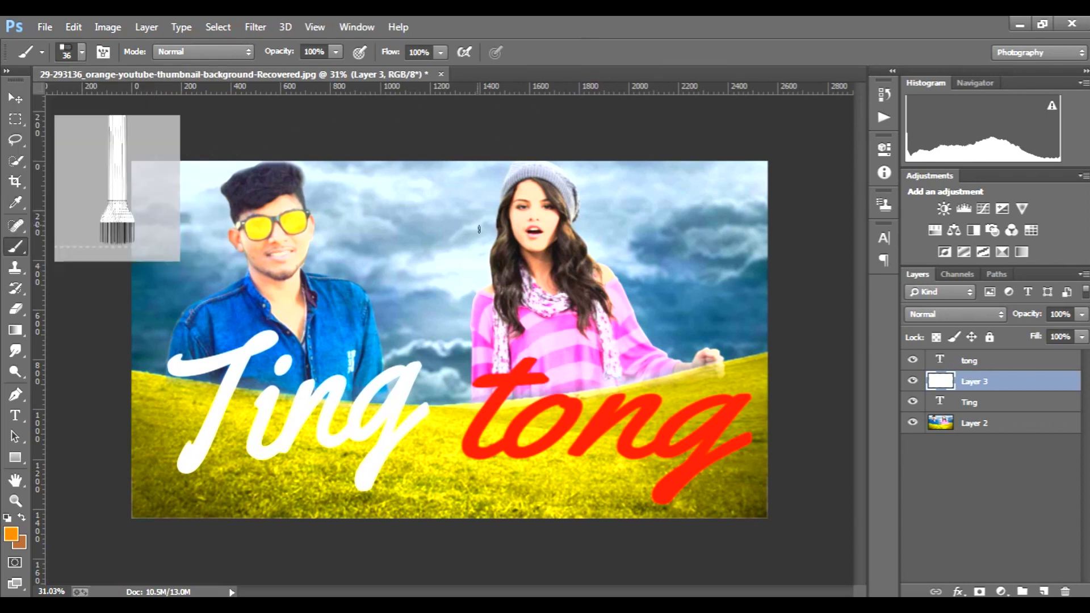
Enlarge the bristle brush to 300 px
{"action": "key", "text": "bracketright"}
{"action": "key", "text": "bracketright"}
{"action": "key", "text": "bracketright"}
{"action": "key", "text": "bracketright"}
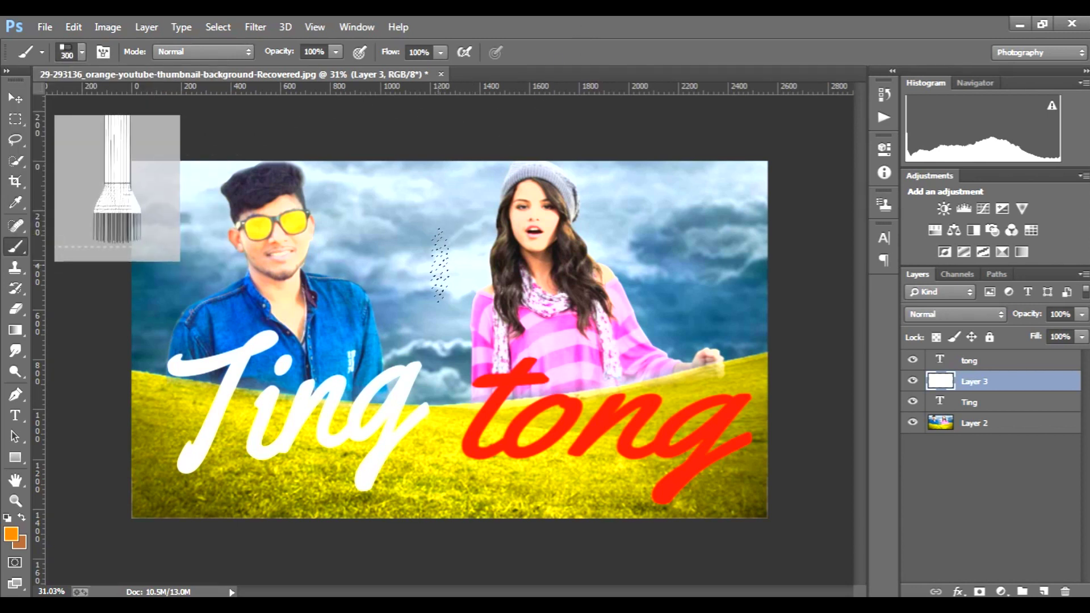
Try out several bristle and spatter brush presets, including the 14, 45, 27 and 11 px ones
{"action": "left_click", "coordinate": [66, 52]}
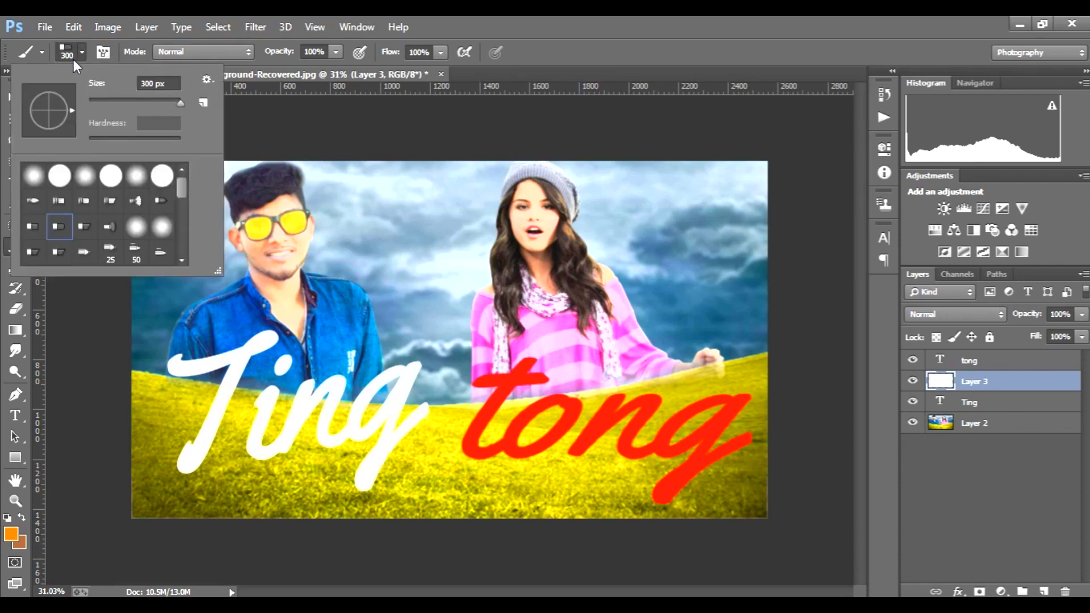
{"action": "left_click", "coordinate": [71, 203]}
{"action": "left_click", "coordinate": [136, 201]}
{"action": "left_click", "coordinate": [161, 201]}
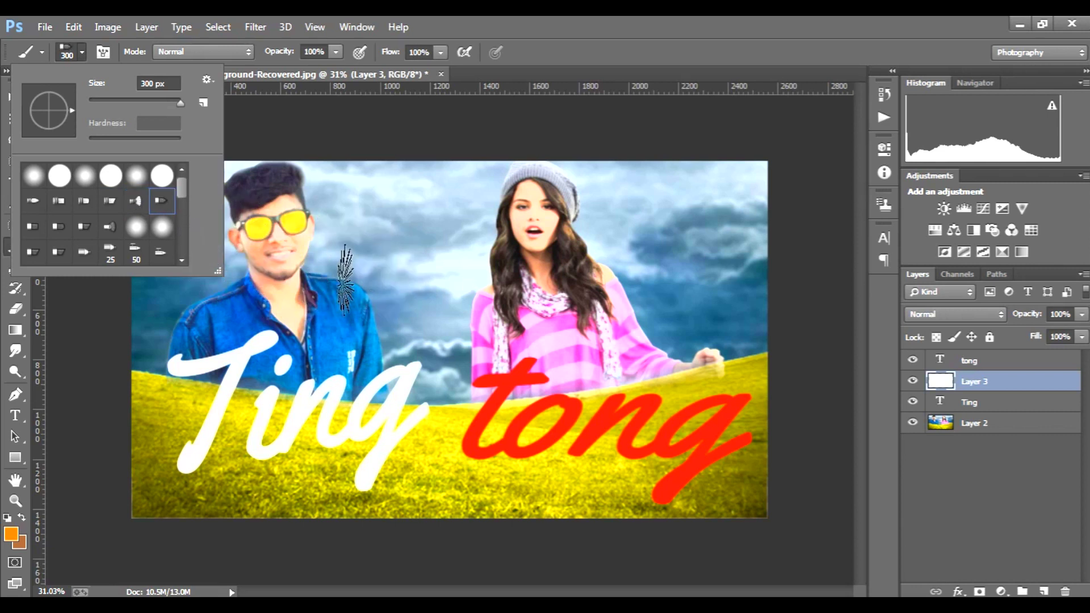
{"action": "scroll", "coordinate": [140, 253], "scroll_direction": "down", "scroll_amount": 3}
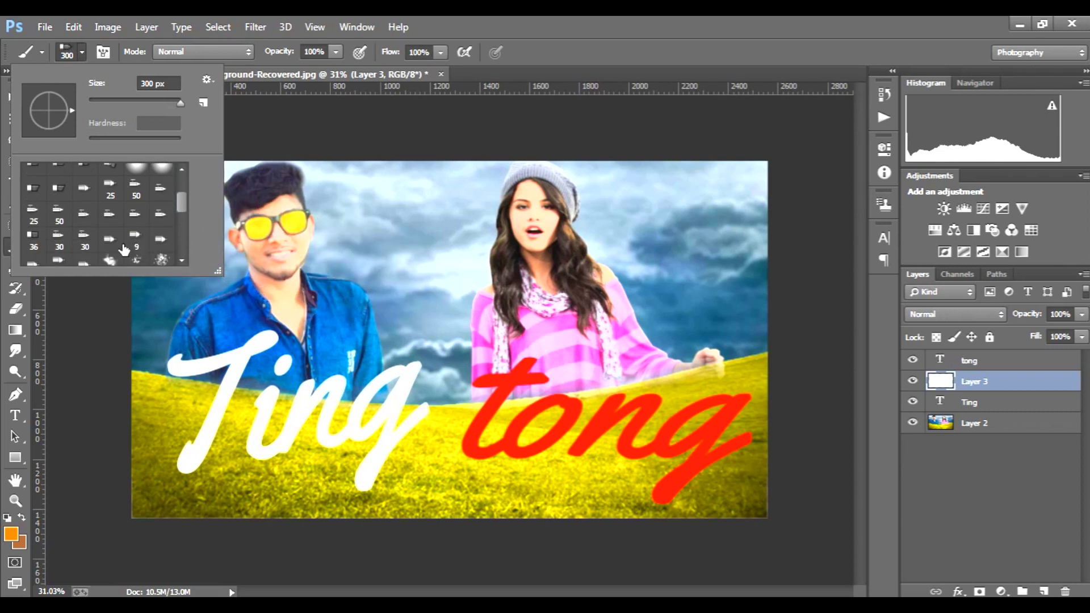
{"action": "scroll", "coordinate": [124, 250], "scroll_direction": "down", "scroll_amount": 1}
{"action": "left_click", "coordinate": [136, 252]}
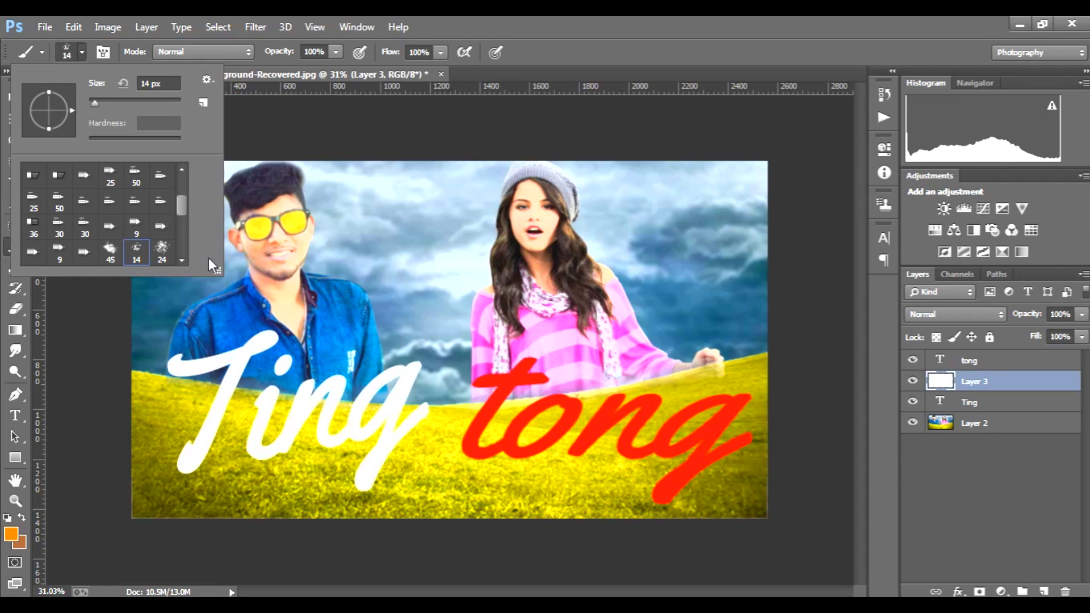
{"action": "left_click", "coordinate": [111, 249]}
{"action": "scroll", "coordinate": [114, 259], "scroll_direction": "down", "scroll_amount": 1}
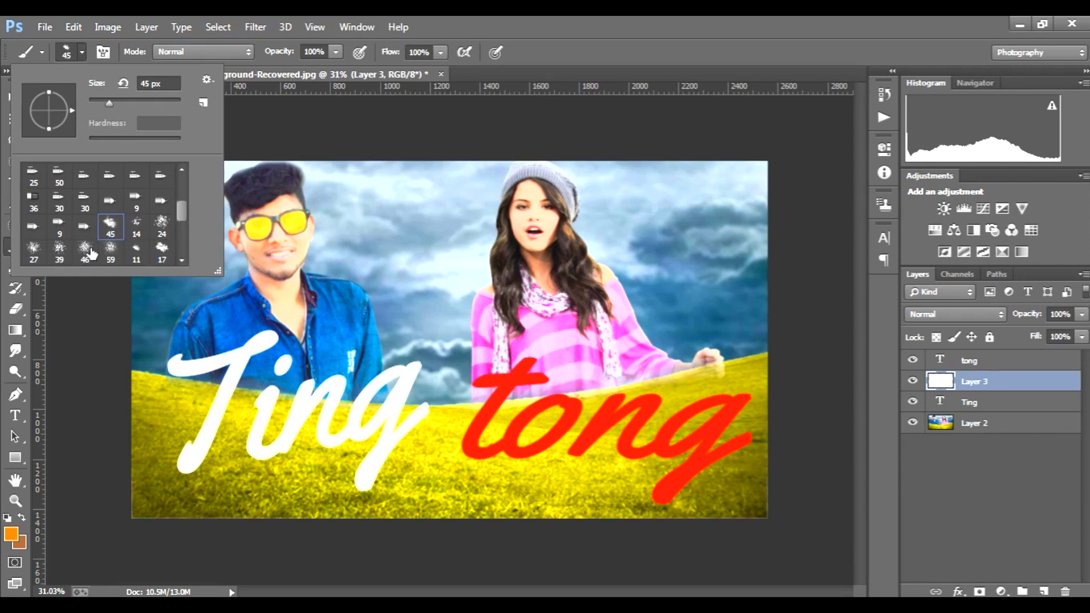
{"action": "left_click", "coordinate": [34, 250]}
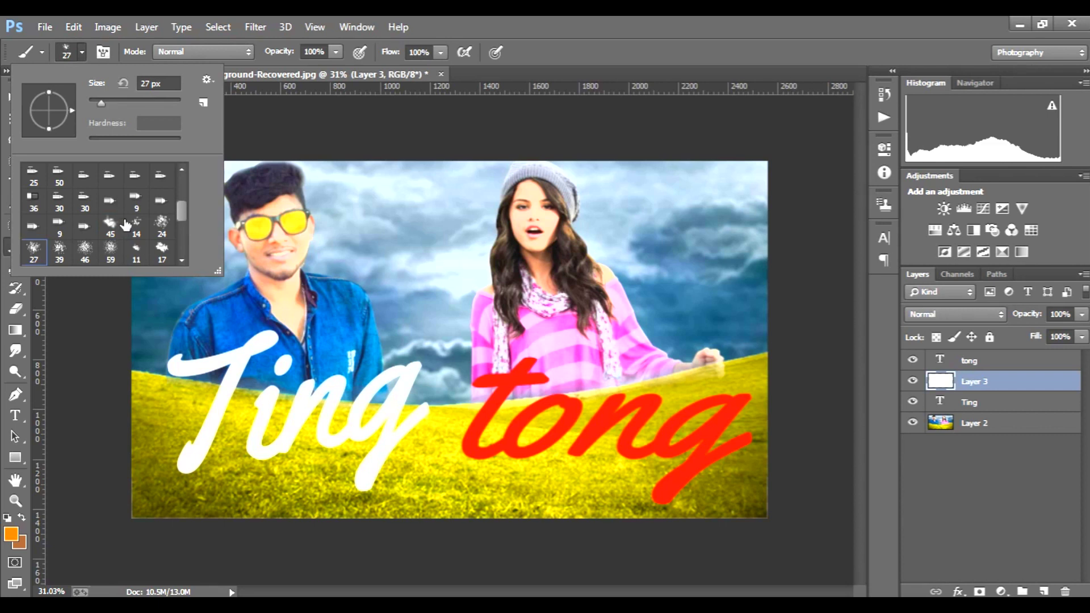
{"action": "left_click", "coordinate": [136, 250]}
Choose the 63 px rough-textured brush from near the end of the brush presets
{"action": "scroll", "coordinate": [148, 242], "scroll_direction": "down", "scroll_amount": 1}
{"action": "scroll", "coordinate": [113, 248], "scroll_direction": "down", "scroll_amount": 2}
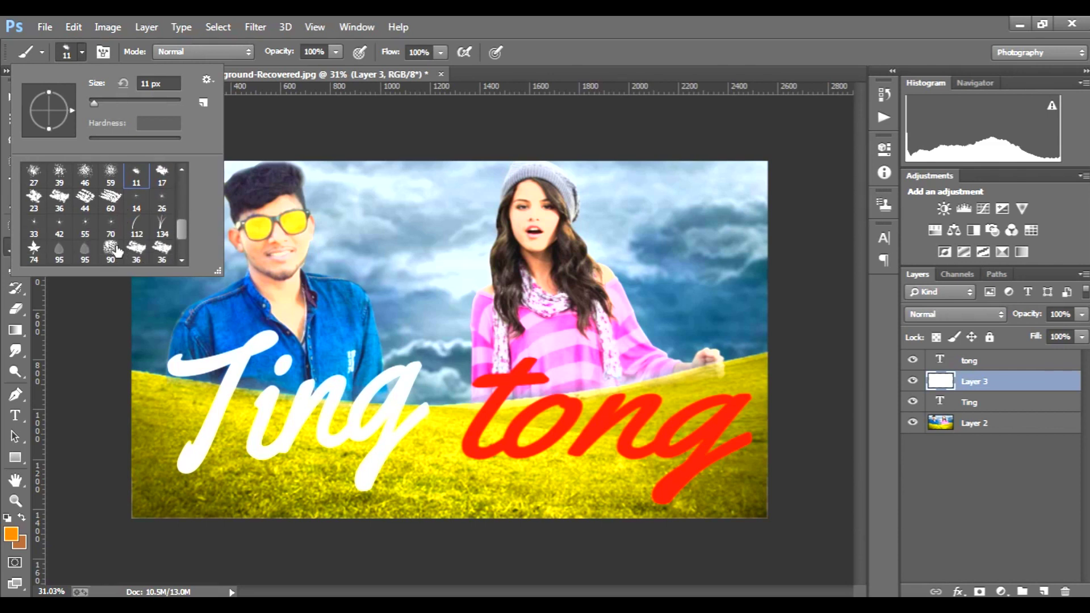
{"action": "scroll", "coordinate": [120, 249], "scroll_direction": "down", "scroll_amount": 1}
{"action": "scroll", "coordinate": [111, 248], "scroll_direction": "down", "scroll_amount": 1}
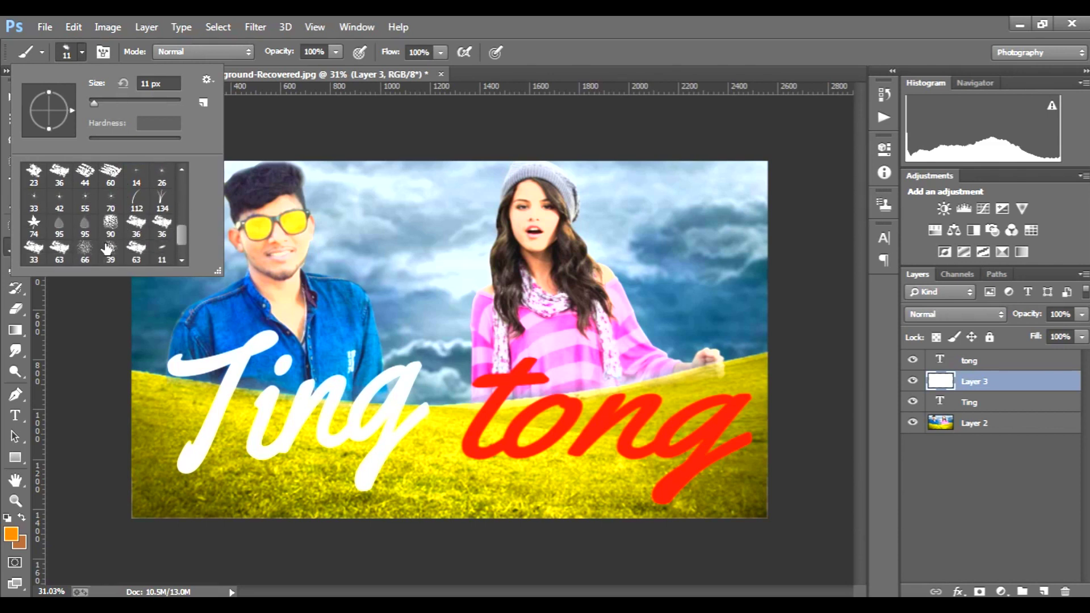
{"action": "left_click", "coordinate": [138, 253]}
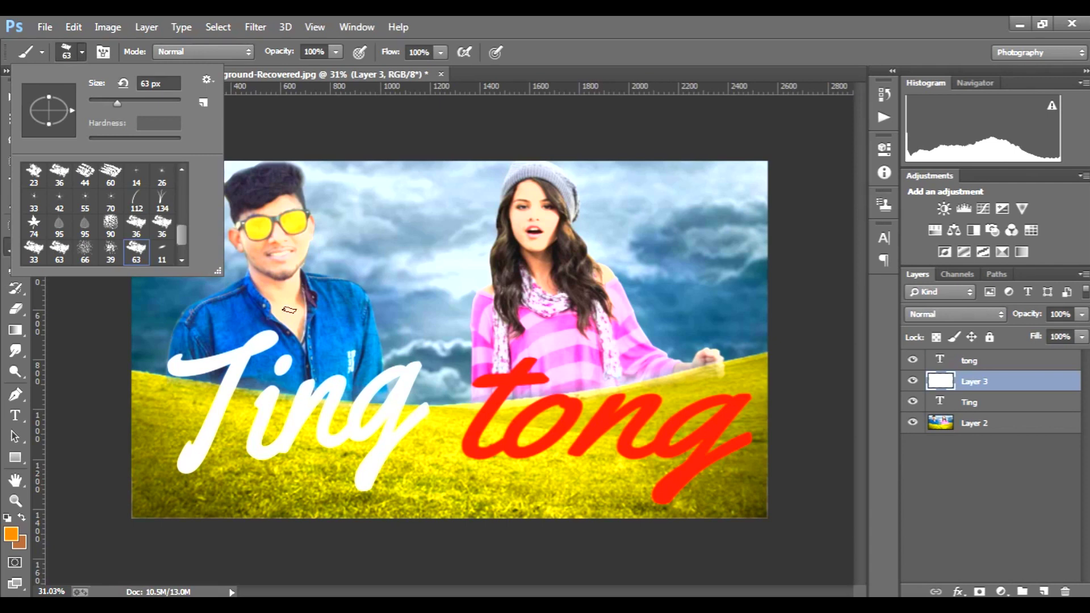
Paint a short orange test stroke on the grass between the two title words, and undo it
{"action": "left_click_drag", "start_coordinate": [423, 492], "coordinate": [509, 509]}
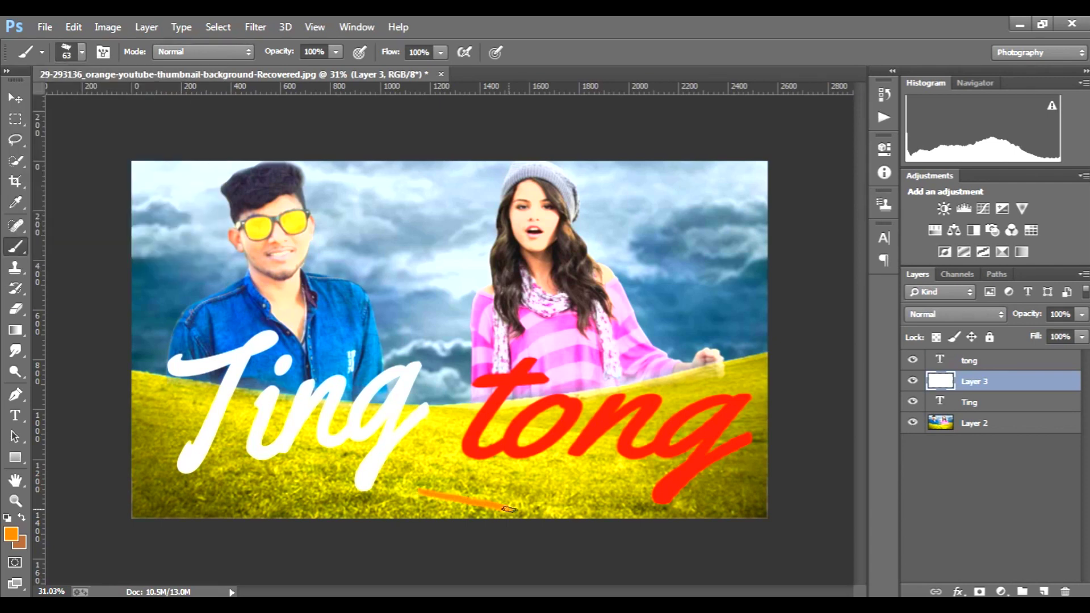
{"action": "left_click", "coordinate": [73, 26]}
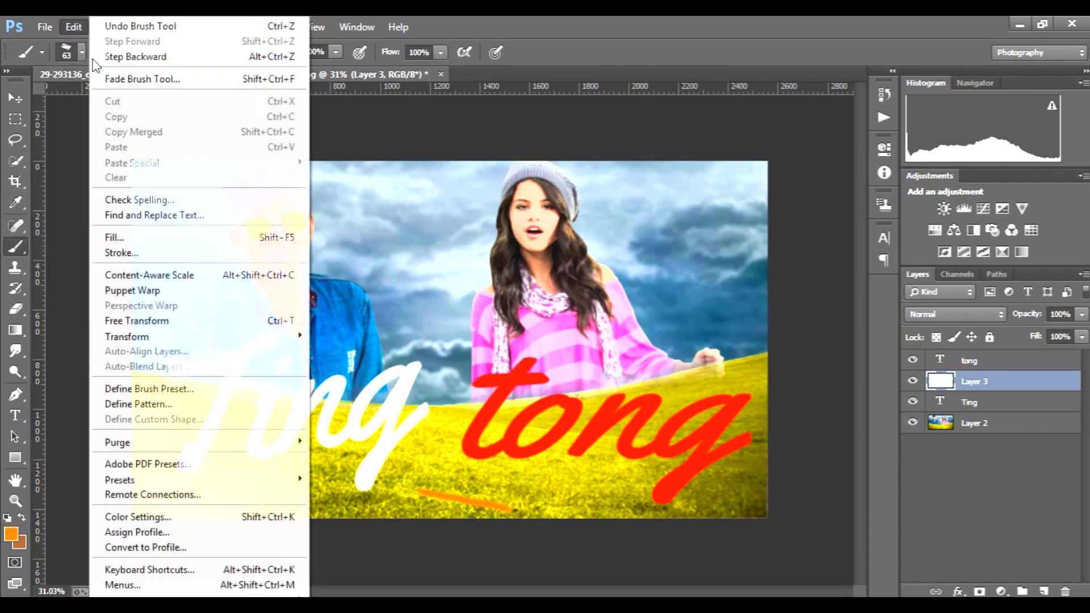
{"action": "left_click", "coordinate": [108, 54]}
{"action": "left_click", "coordinate": [81, 52]}
{"action": "scroll", "coordinate": [135, 196], "scroll_direction": "down", "scroll_amount": 1}
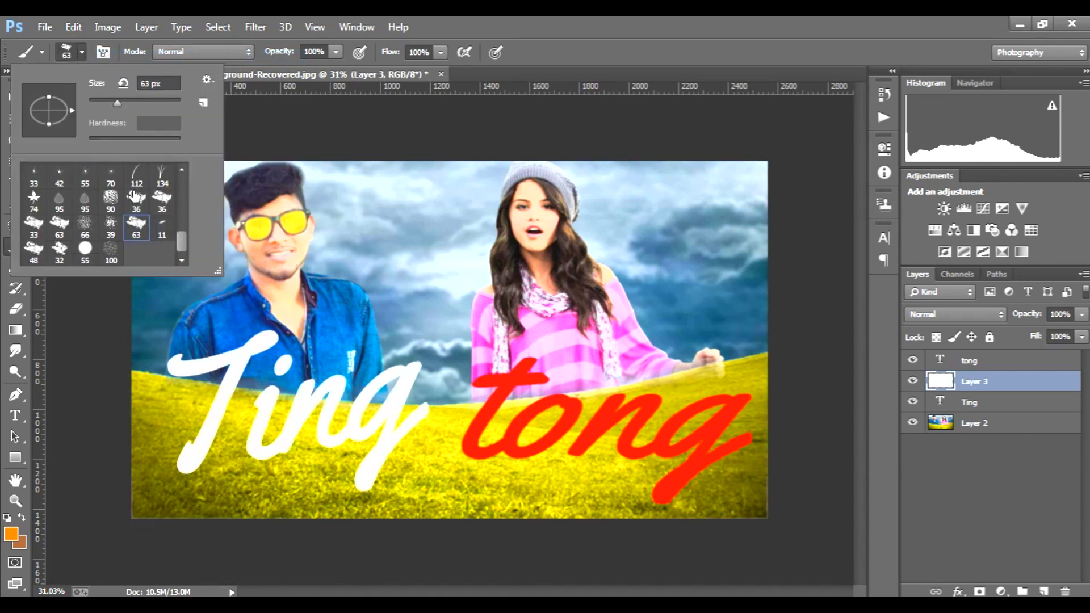
{"action": "key", "text": "Escape"}
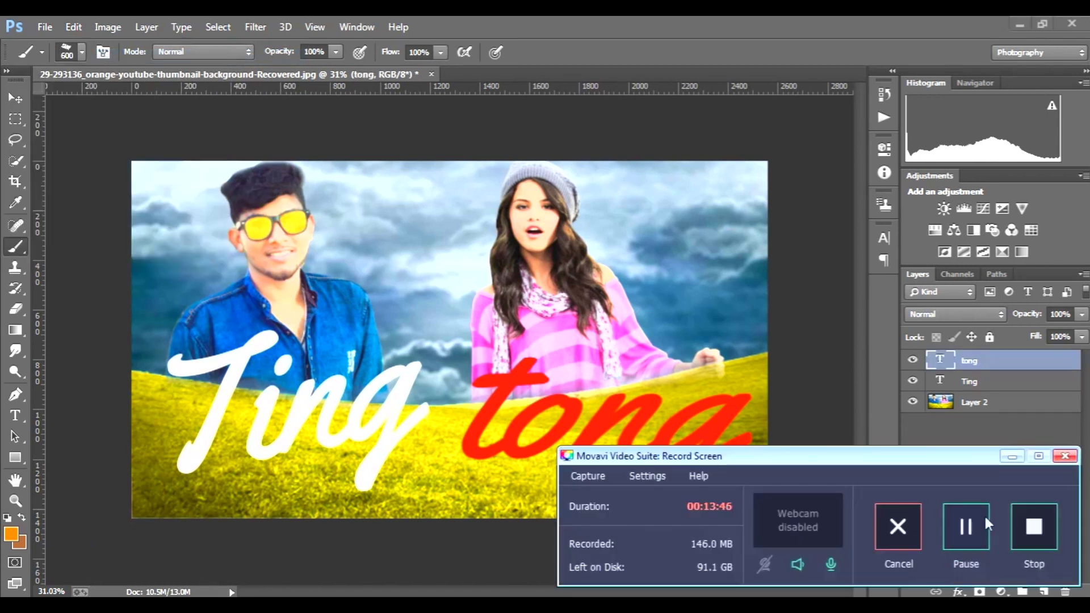
Add an Outer Glow to the "tong" text layer with a size of 81 px and the Linear Light blend mode
{"action": "double_click", "coordinate": [1025, 365]}
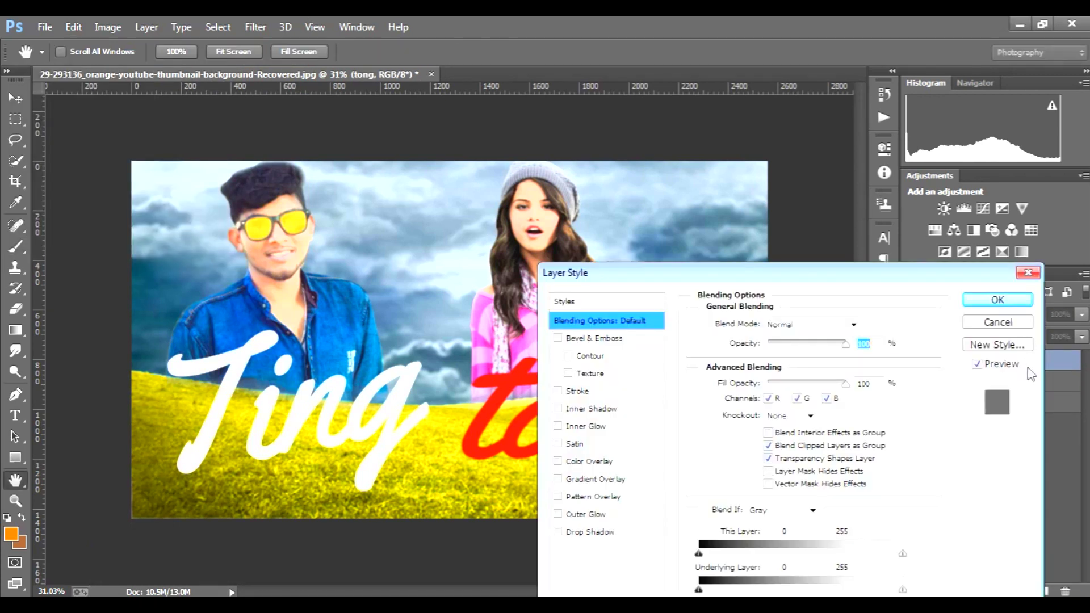
{"action": "left_click", "coordinate": [589, 514]}
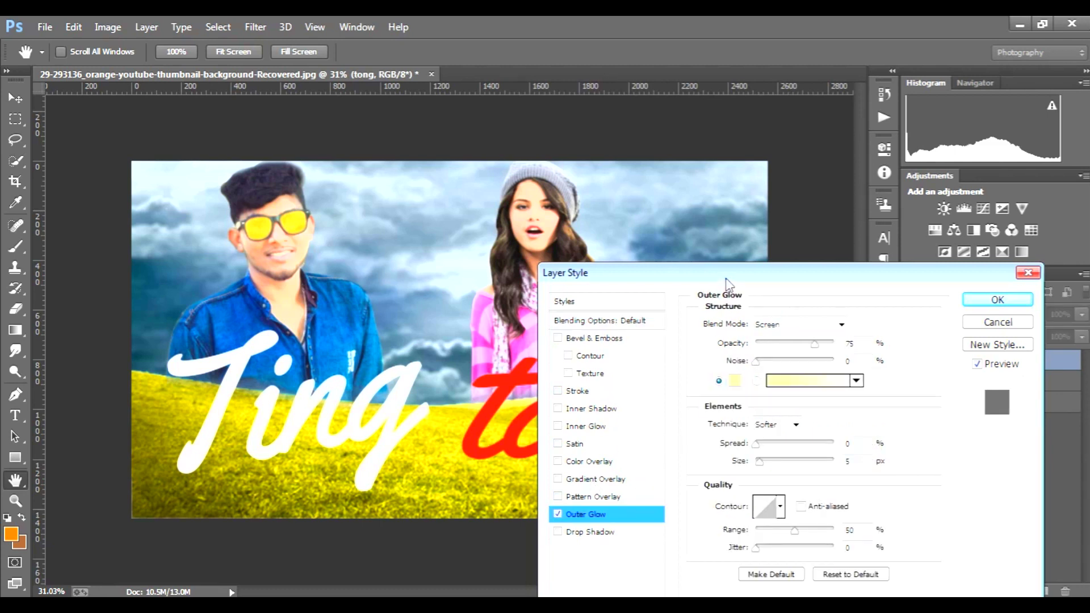
{"action": "left_click_drag", "start_coordinate": [725, 278], "coordinate": [854, 277]}
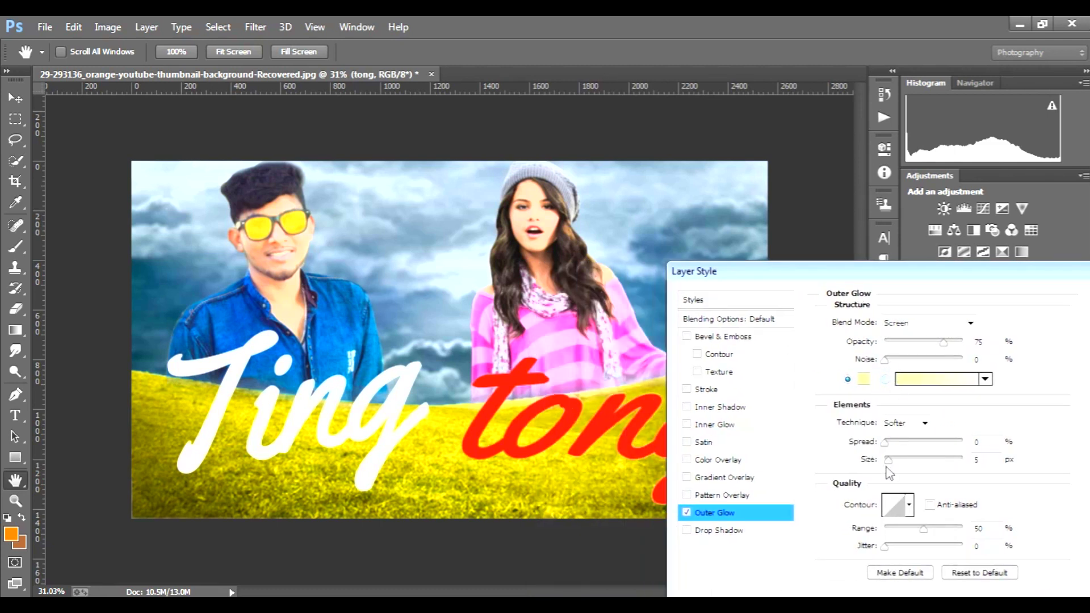
{"action": "left_click_drag", "start_coordinate": [889, 461], "coordinate": [918, 454]}
{"action": "left_click", "coordinate": [949, 325]}
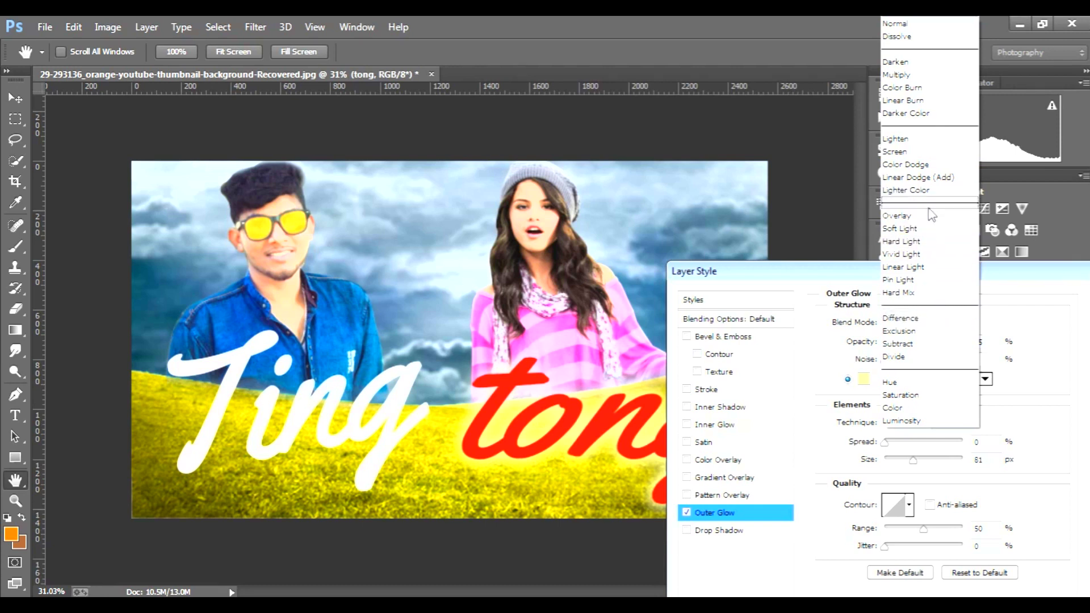
{"action": "left_click", "coordinate": [924, 267]}
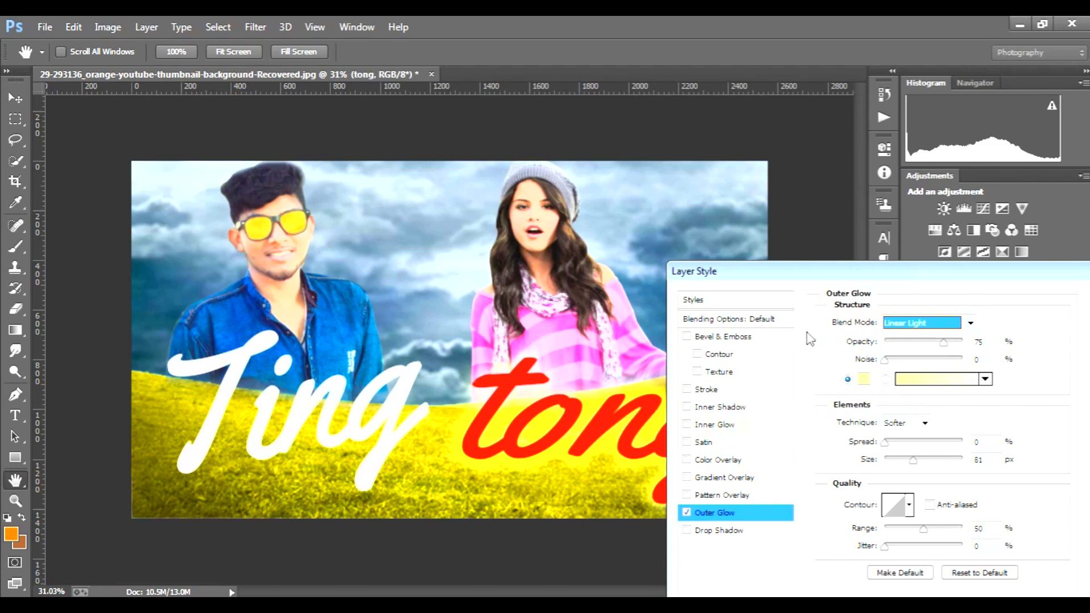
Enable Bevel & Emboss with both Contour and Texture on the "tong" text layer
{"action": "left_click", "coordinate": [697, 354]}
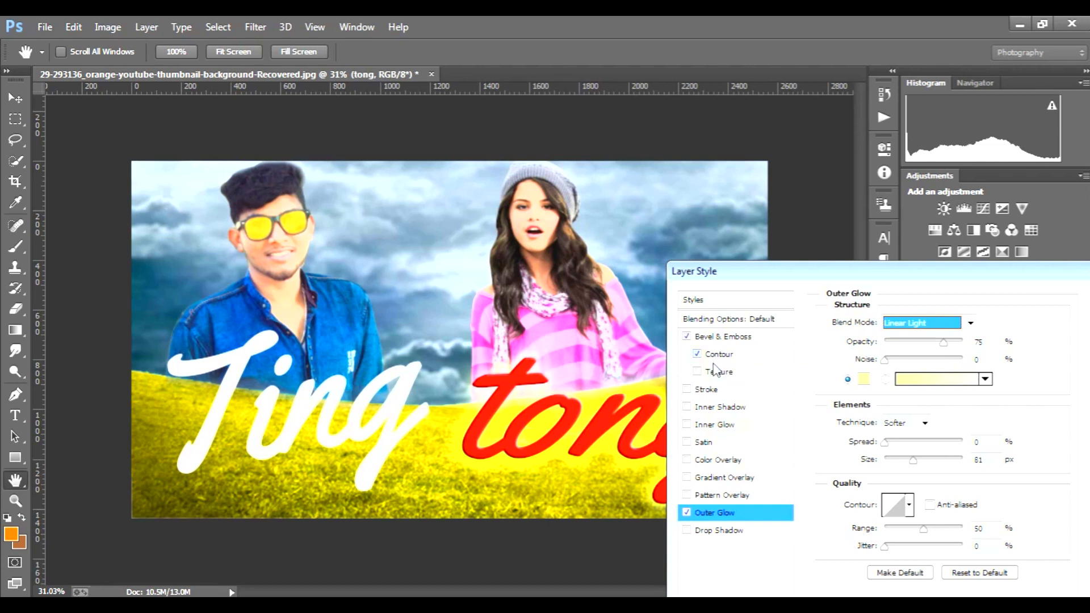
{"action": "left_click", "coordinate": [708, 373]}
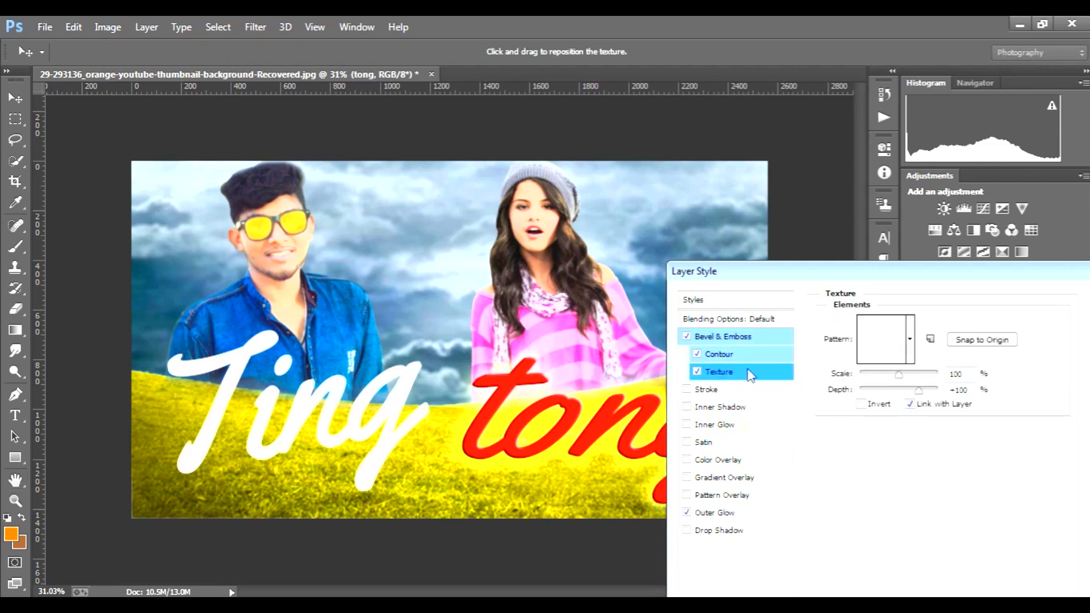
{"action": "left_click", "coordinate": [710, 337]}
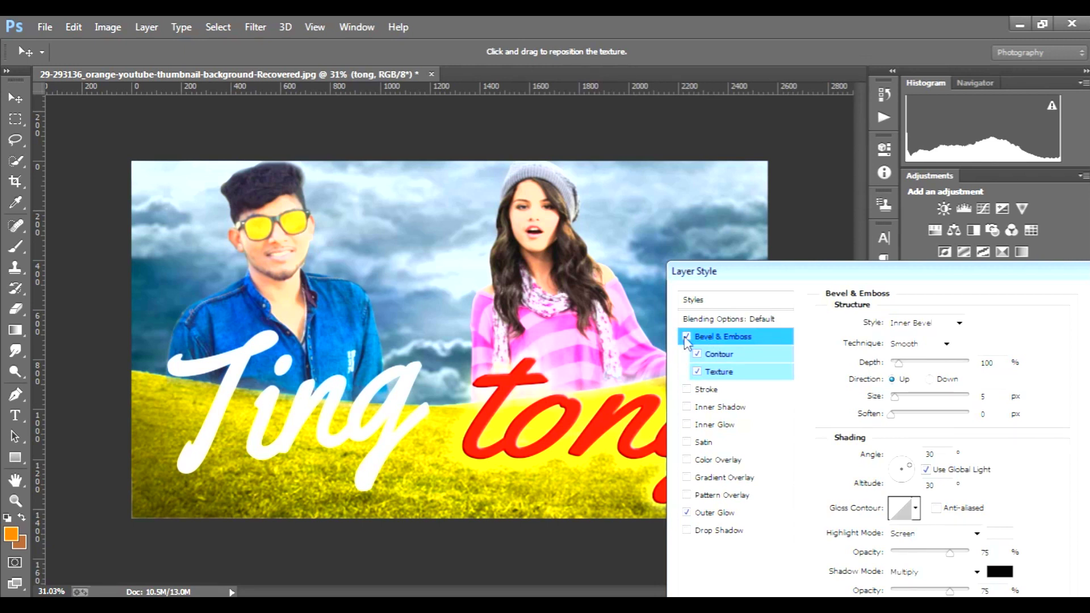
{"action": "left_click", "coordinate": [685, 337]}
{"action": "left_click", "coordinate": [724, 338]}
Set the "tong" bevel to the Chisel Hard technique and Emboss style, increase its softening slightly, and apply the layer style
{"action": "left_click", "coordinate": [931, 344]}
{"action": "left_click", "coordinate": [934, 374]}
{"action": "left_click", "coordinate": [959, 322]}
{"action": "left_click", "coordinate": [926, 365]}
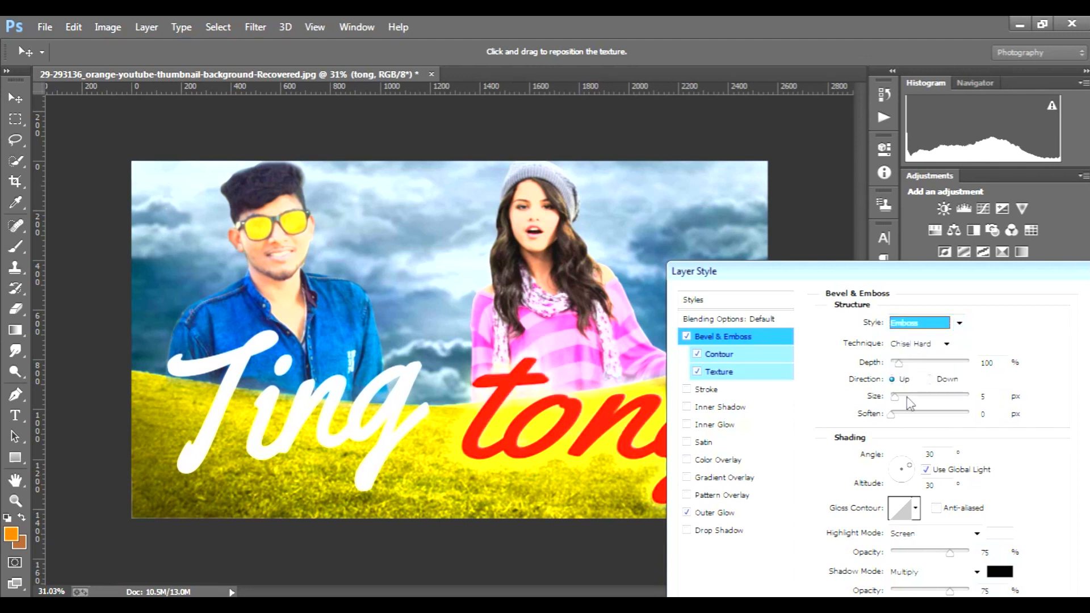
{"action": "left_click", "coordinate": [891, 416]}
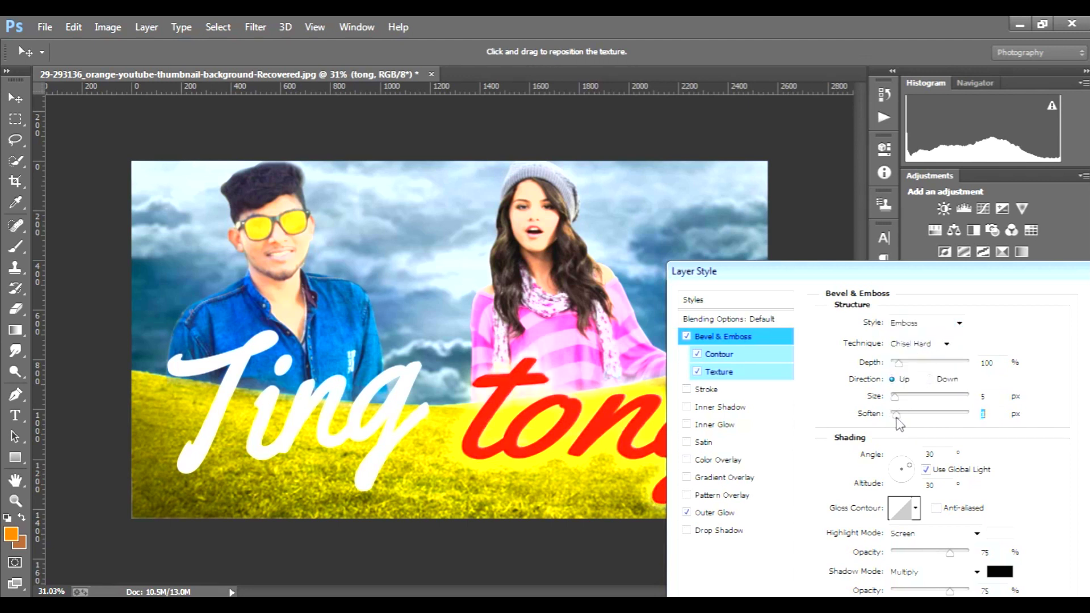
{"action": "left_click_drag", "start_coordinate": [929, 274], "coordinate": [806, 247]}
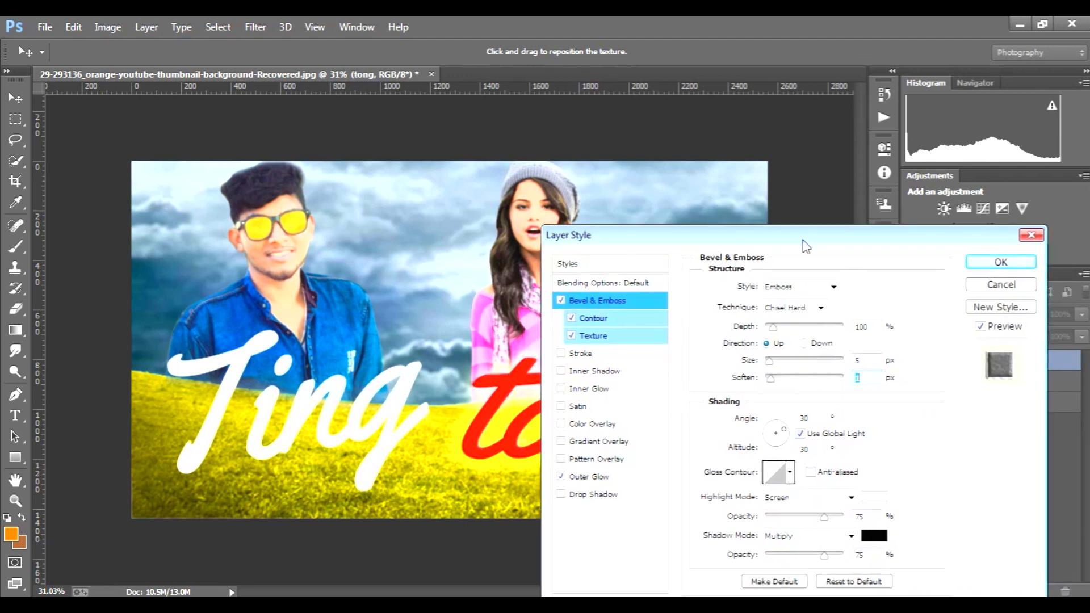
{"action": "mouse_move", "coordinate": [770, 378]}
{"action": "left_mouse_down"}
{"action": "mouse_move", "coordinate": [795, 388]}
{"action": "mouse_move", "coordinate": [769, 381]}
{"action": "mouse_move", "coordinate": [780, 385]}
{"action": "left_mouse_up"}
{"action": "left_click", "coordinate": [1001, 263]}
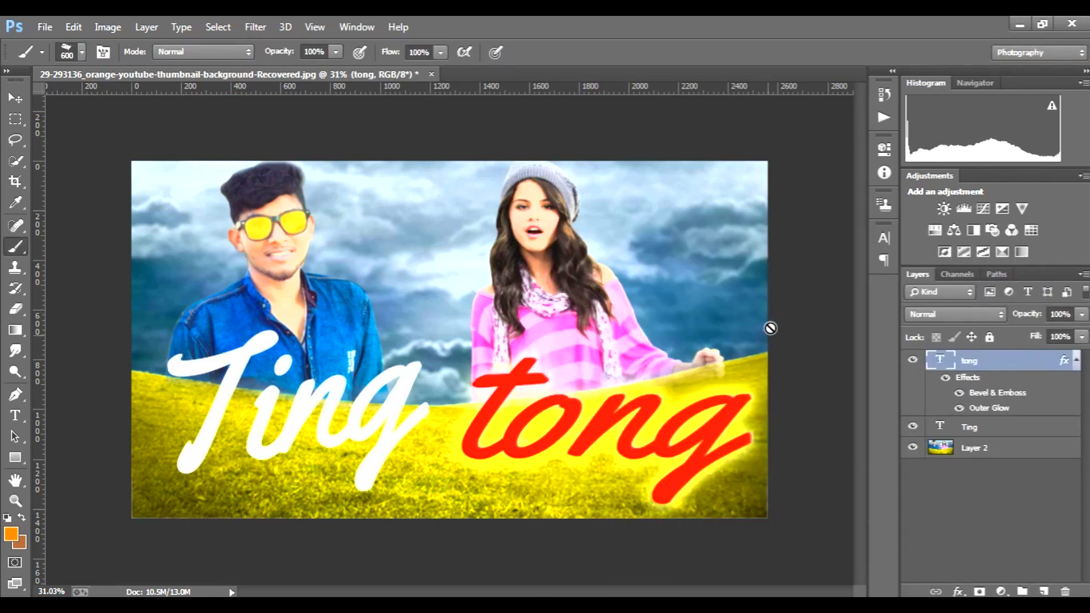
Apply Bevel & Emboss to the "Ting" text layer with the Chisel Hard technique, Emboss style and a slightly larger size
{"action": "left_click", "coordinate": [989, 434]}
{"action": "double_click", "coordinate": [1051, 432]}
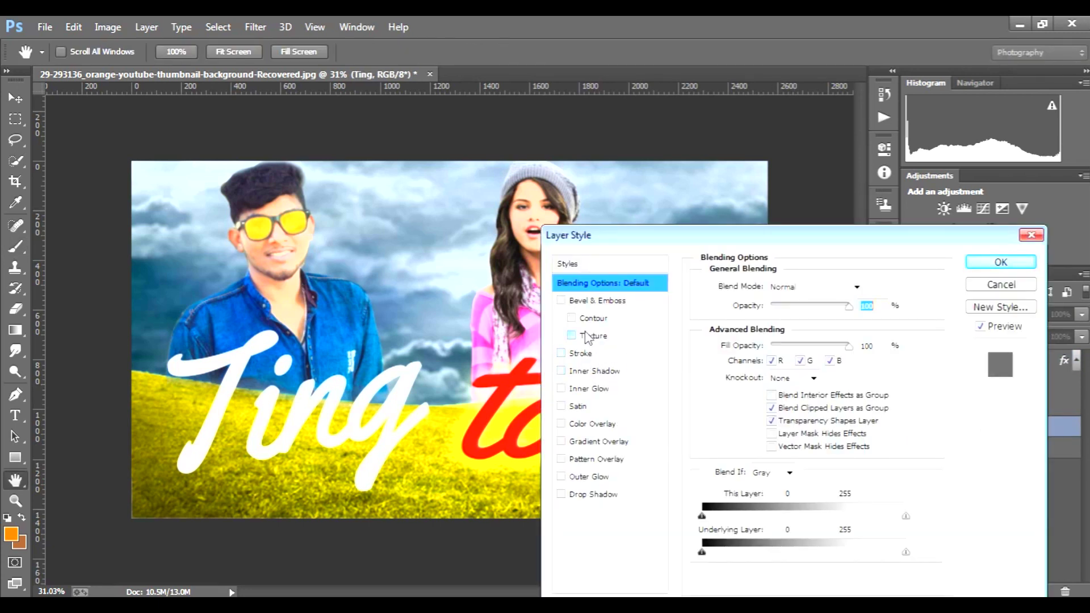
{"action": "left_click", "coordinate": [595, 301]}
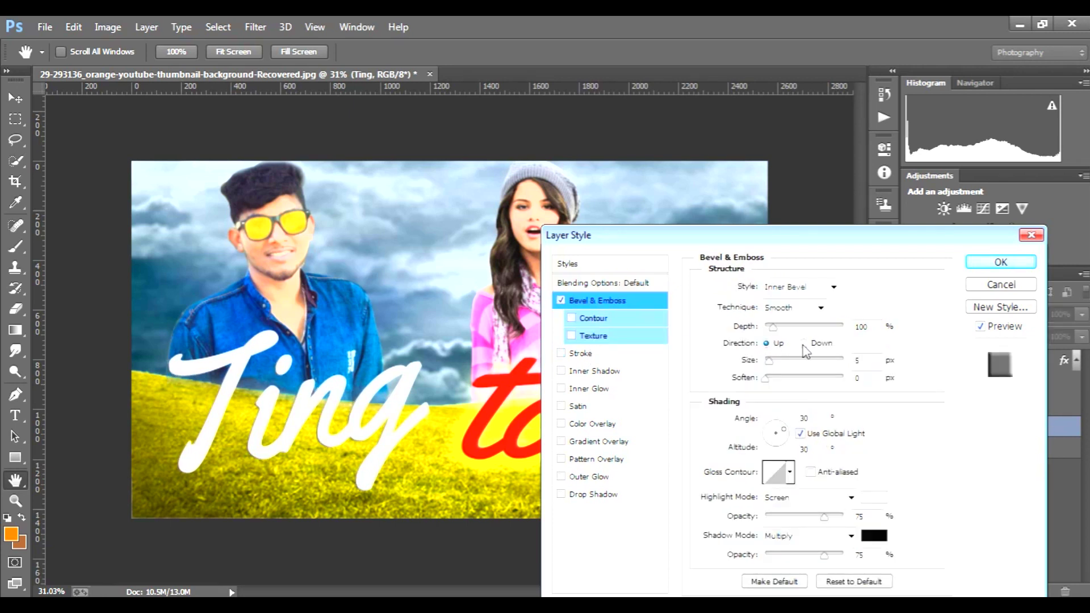
{"action": "left_click", "coordinate": [821, 307]}
{"action": "left_click", "coordinate": [786, 318]}
{"action": "left_click", "coordinate": [833, 286]}
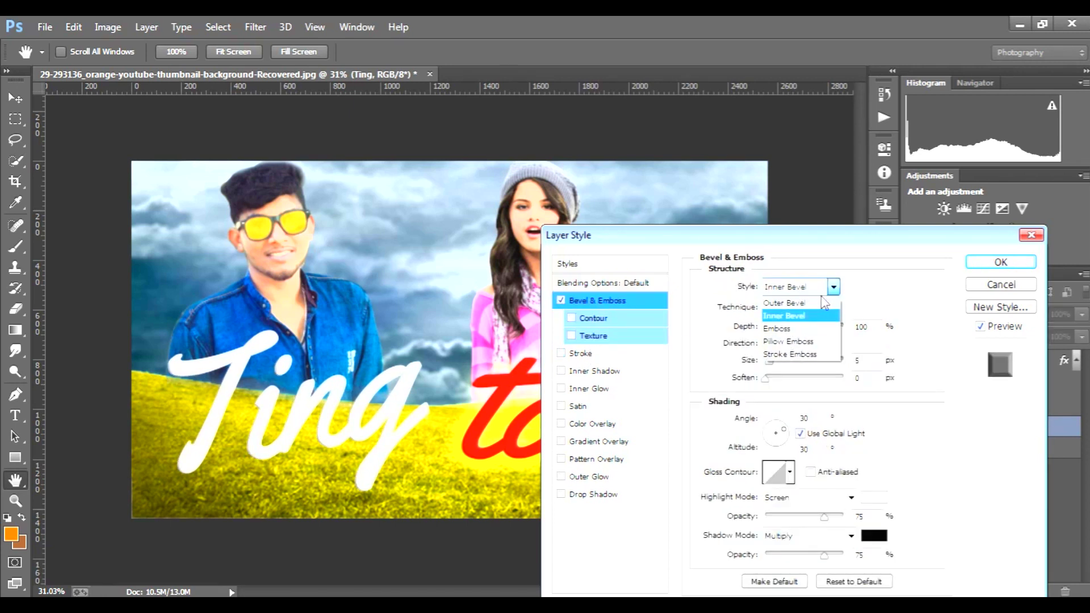
{"action": "left_click", "coordinate": [808, 329]}
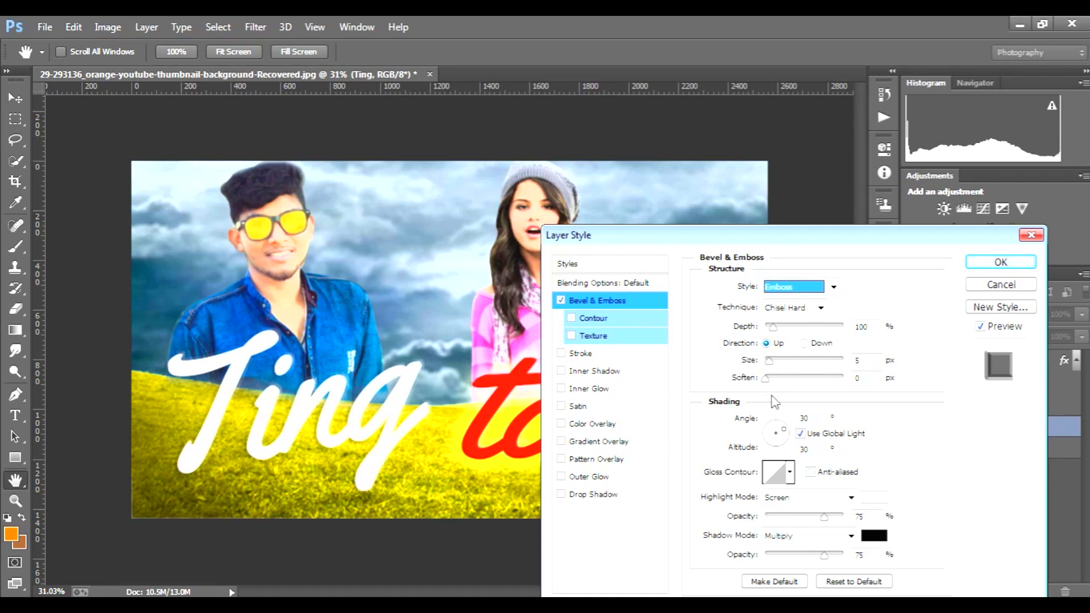
{"action": "left_click", "coordinate": [771, 364]}
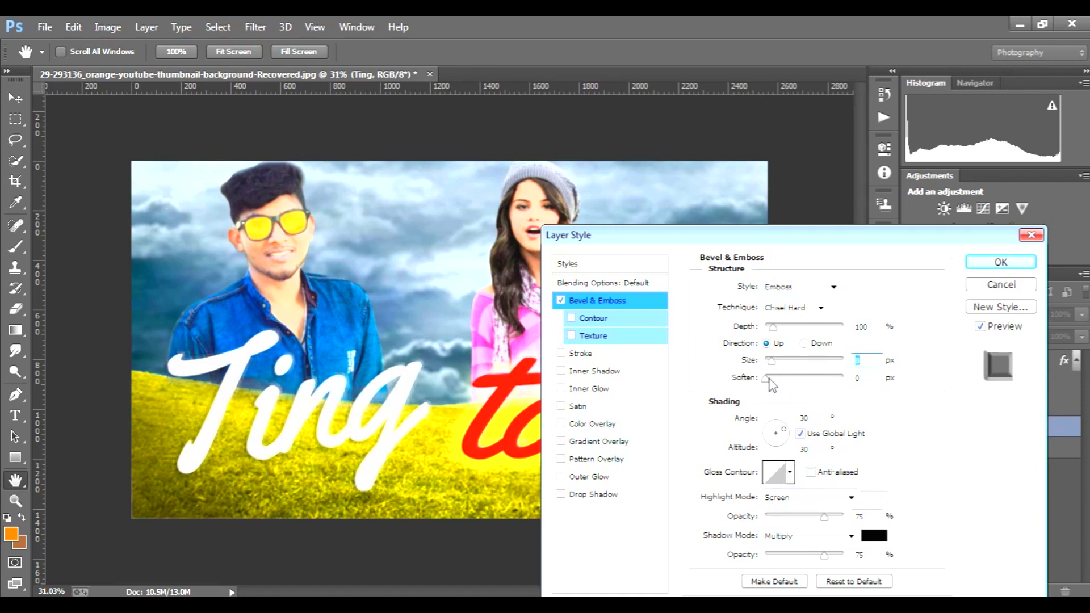
{"action": "left_click", "coordinate": [993, 265]}
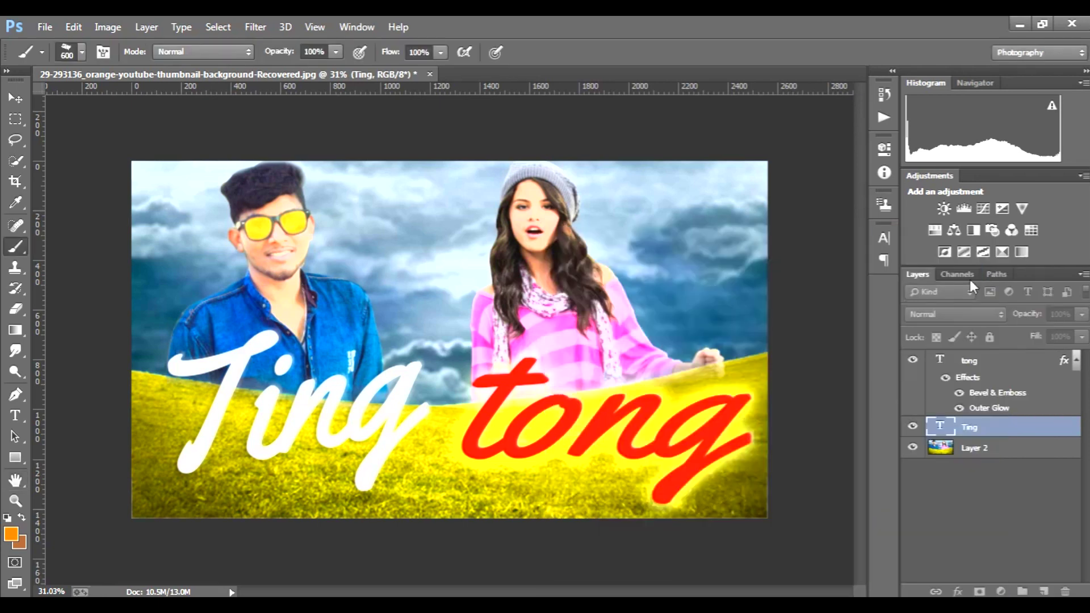
Enable an Outer Glow on the "Ting" text layer and set the glow colour to near-white (#fbfbfb)
{"action": "double_click", "coordinate": [1030, 434]}
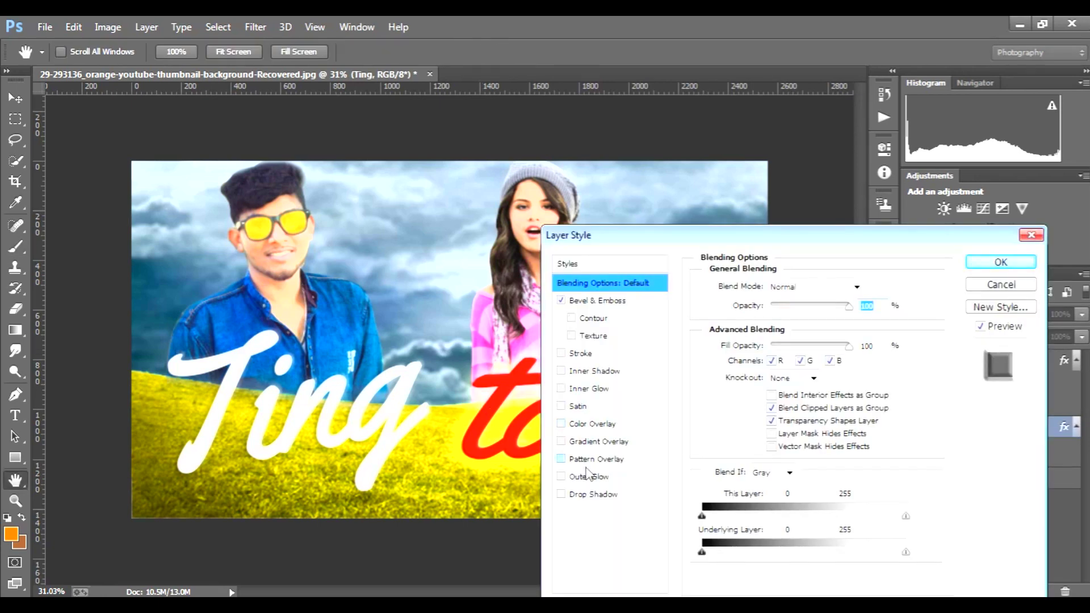
{"action": "left_click", "coordinate": [589, 477]}
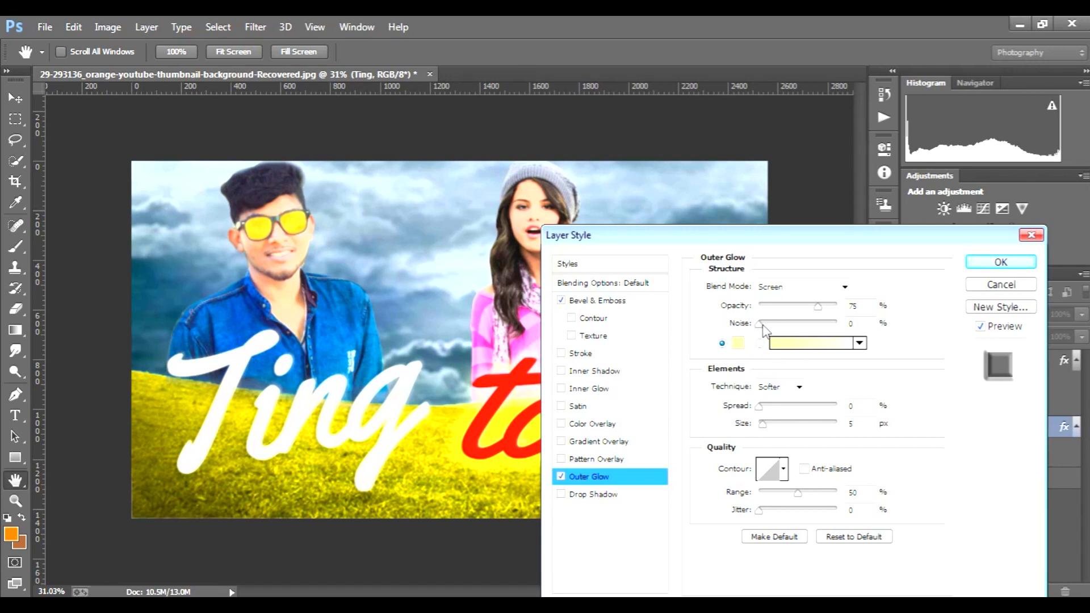
{"action": "left_click", "coordinate": [737, 344]}
{"action": "left_click_drag", "start_coordinate": [749, 222], "coordinate": [665, 218]}
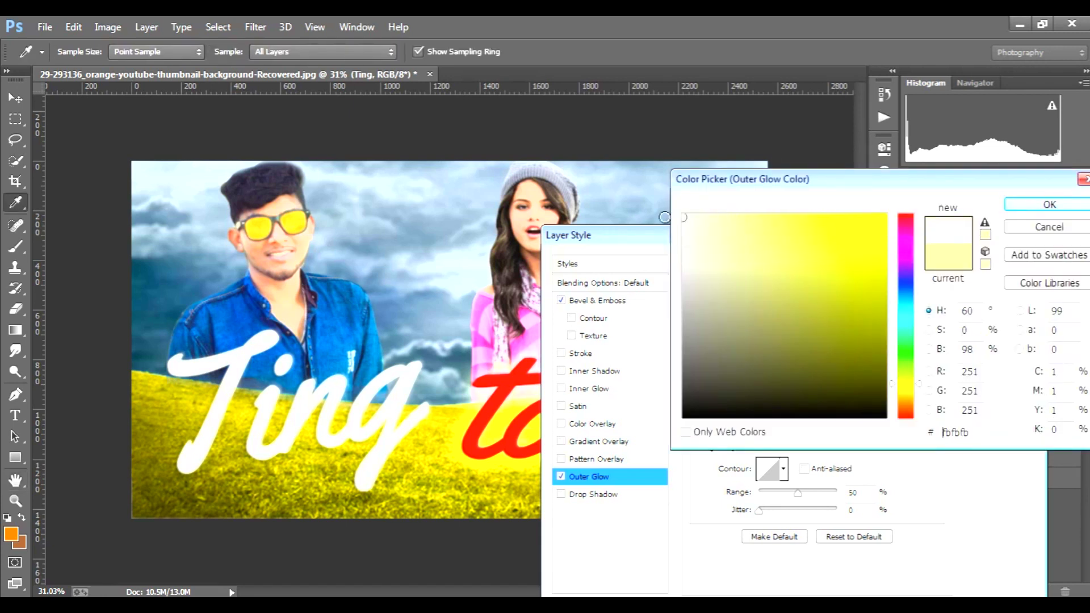
{"action": "left_click", "coordinate": [1050, 204]}
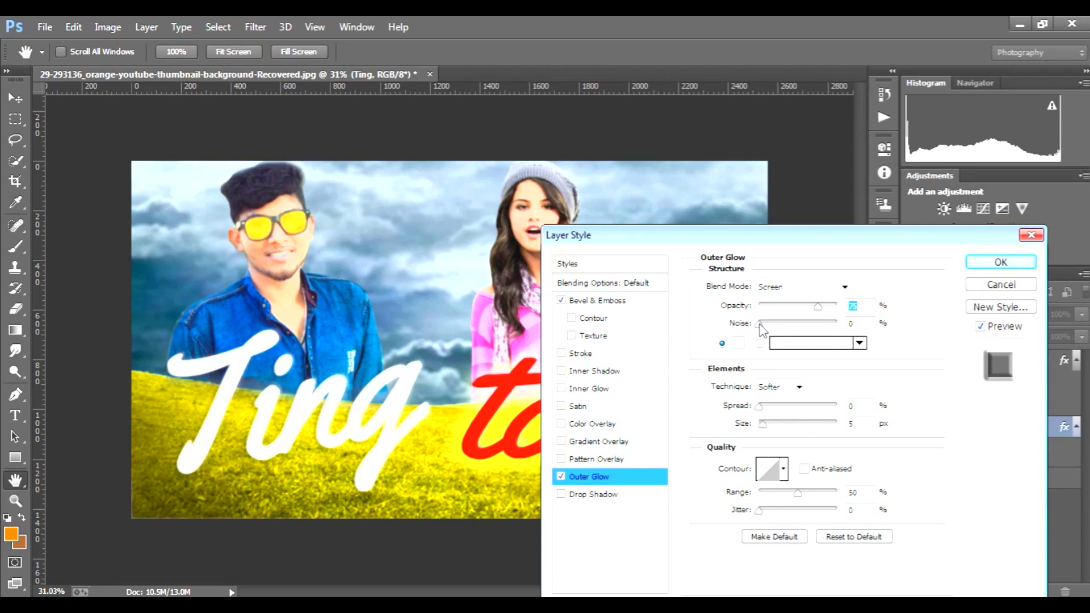
Enlarge the Outer Glow of the "Ting" text slightly, set its colour to bright yellow (#fafa0d), and apply the layer style
{"action": "mouse_move", "coordinate": [758, 422]}
{"action": "left_mouse_down"}
{"action": "mouse_move", "coordinate": [782, 427]}
{"action": "mouse_move", "coordinate": [773, 432]}
{"action": "left_mouse_up"}
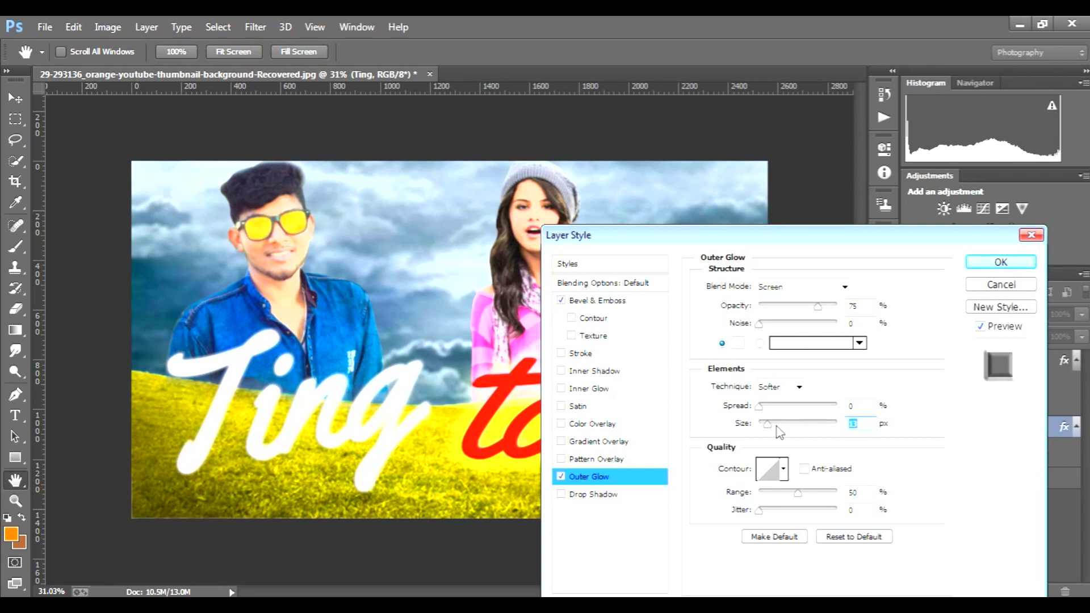
{"action": "left_click_drag", "start_coordinate": [769, 430], "coordinate": [769, 429]}
{"action": "left_click", "coordinate": [745, 345]}
{"action": "left_click_drag", "start_coordinate": [820, 287], "coordinate": [876, 218]}
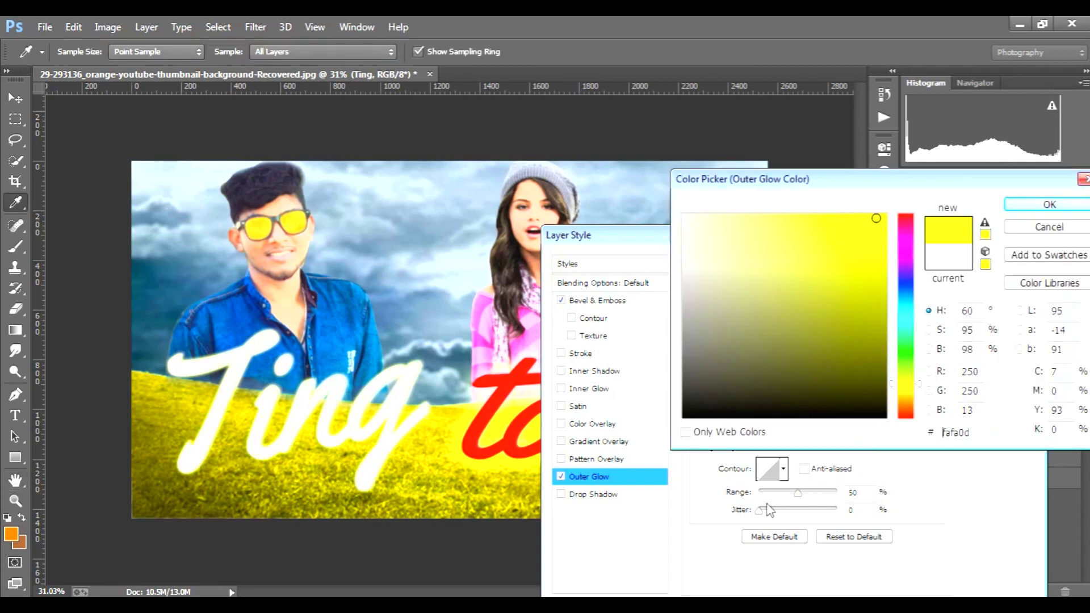
{"action": "left_click", "coordinate": [1049, 205]}
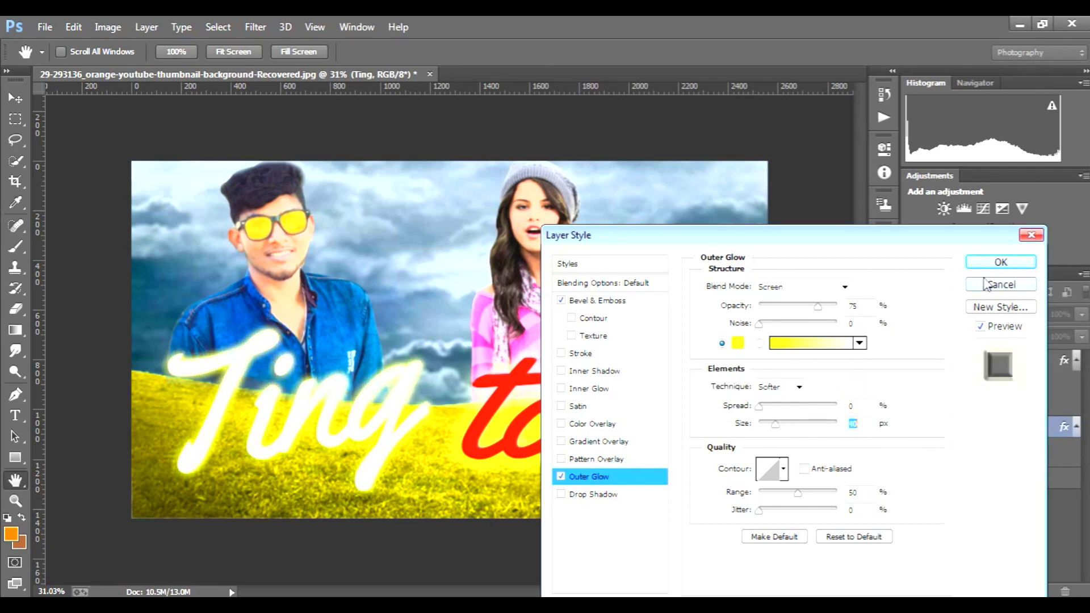
{"action": "left_click", "coordinate": [995, 262]}
Add an Inner Glow of about 24 px to the "Ting" text layer and apply the layer style
{"action": "double_click", "coordinate": [1019, 435]}
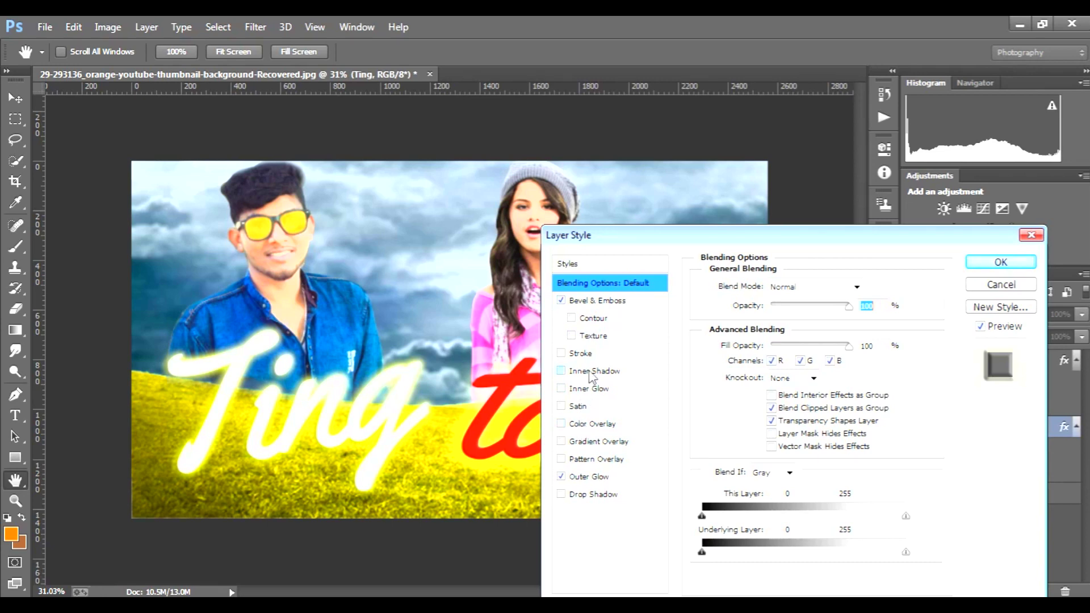
{"action": "left_click", "coordinate": [594, 391]}
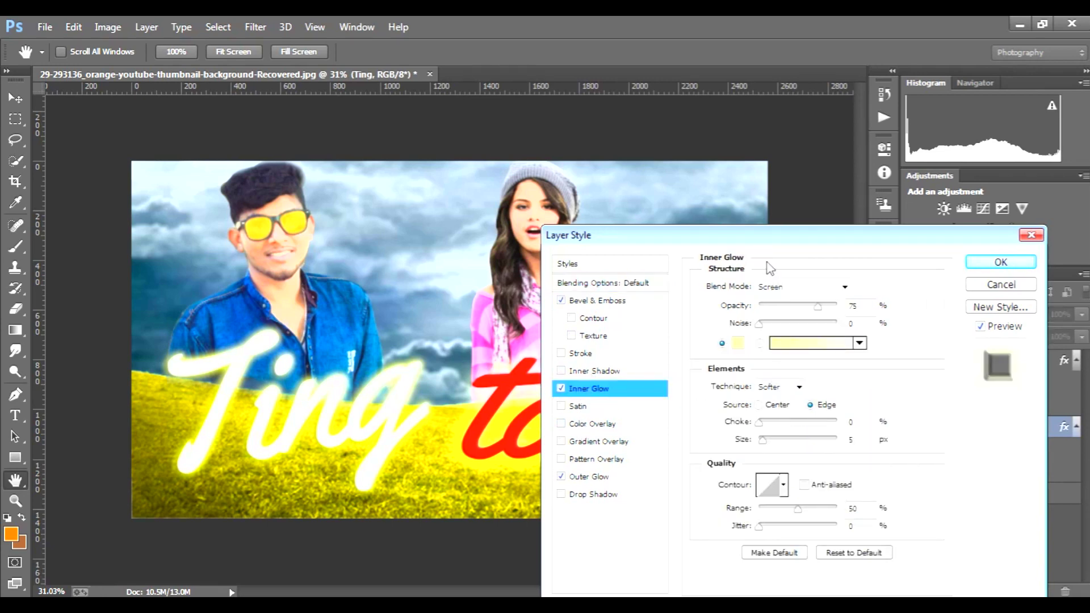
{"action": "left_click_drag", "start_coordinate": [760, 240], "coordinate": [980, 279]}
{"action": "mouse_move", "coordinate": [985, 483]}
{"action": "left_mouse_down"}
{"action": "mouse_move", "coordinate": [1071, 487]}
{"action": "mouse_move", "coordinate": [980, 486]}
{"action": "mouse_move", "coordinate": [992, 486]}
{"action": "left_mouse_up"}
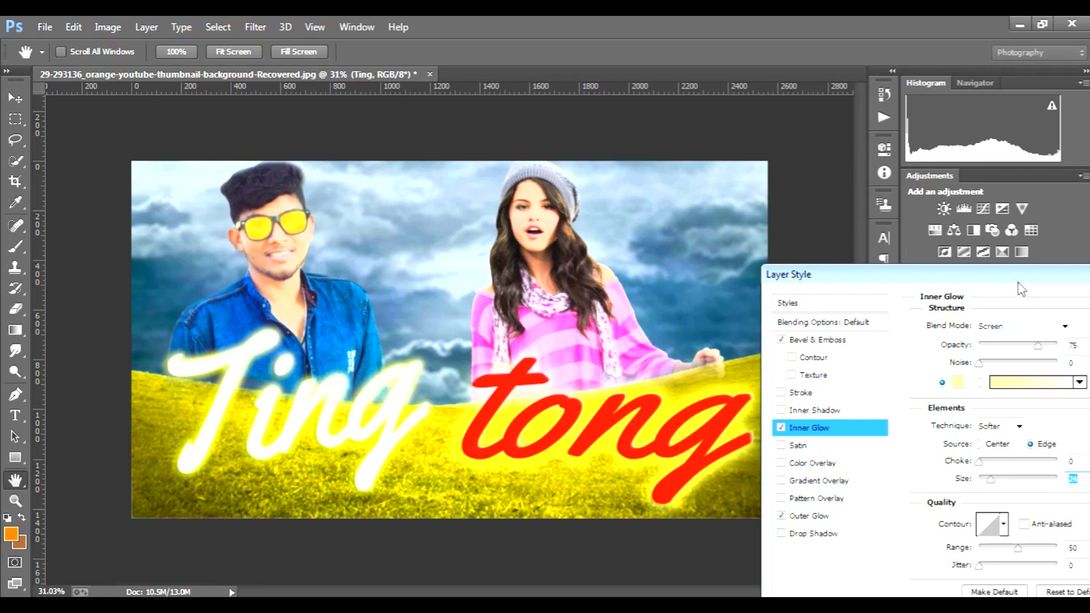
{"action": "left_click_drag", "start_coordinate": [1018, 283], "coordinate": [795, 282]}
{"action": "left_click", "coordinate": [1064, 303]}
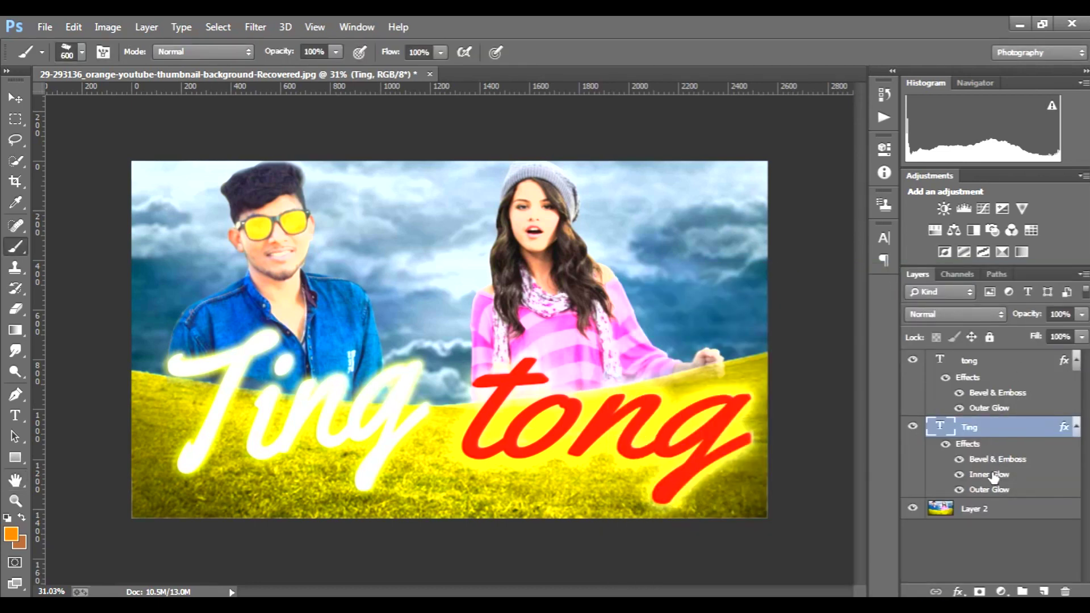
Enable an Inner Glow on the "tong" text layer with the Linear Light blend mode
{"action": "left_click", "coordinate": [1002, 363]}
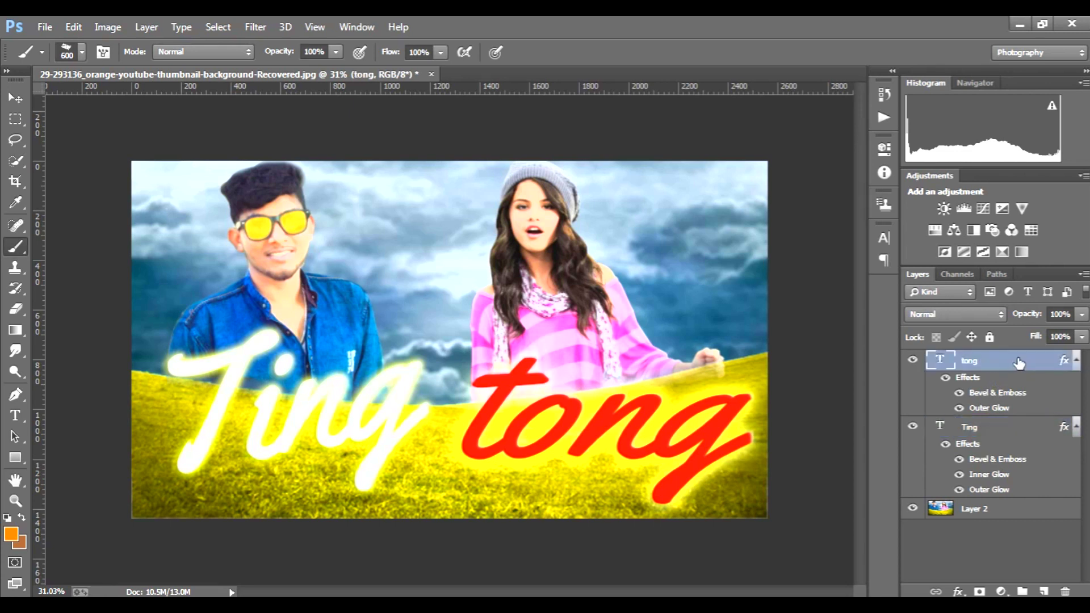
{"action": "double_click", "coordinate": [1002, 364]}
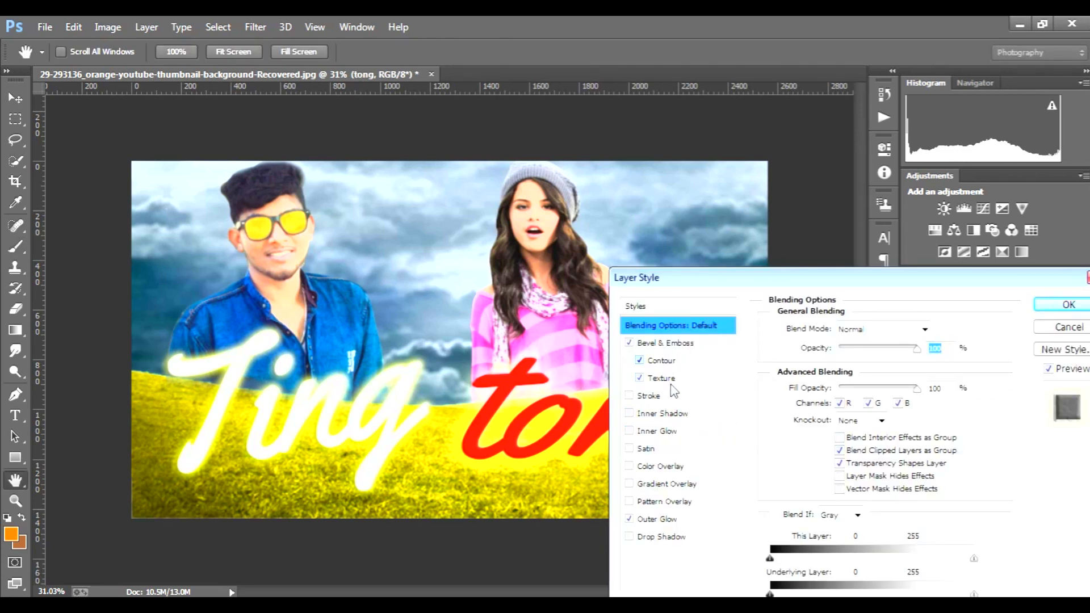
{"action": "left_click", "coordinate": [669, 430]}
{"action": "left_click_drag", "start_coordinate": [833, 287], "coordinate": [946, 287]}
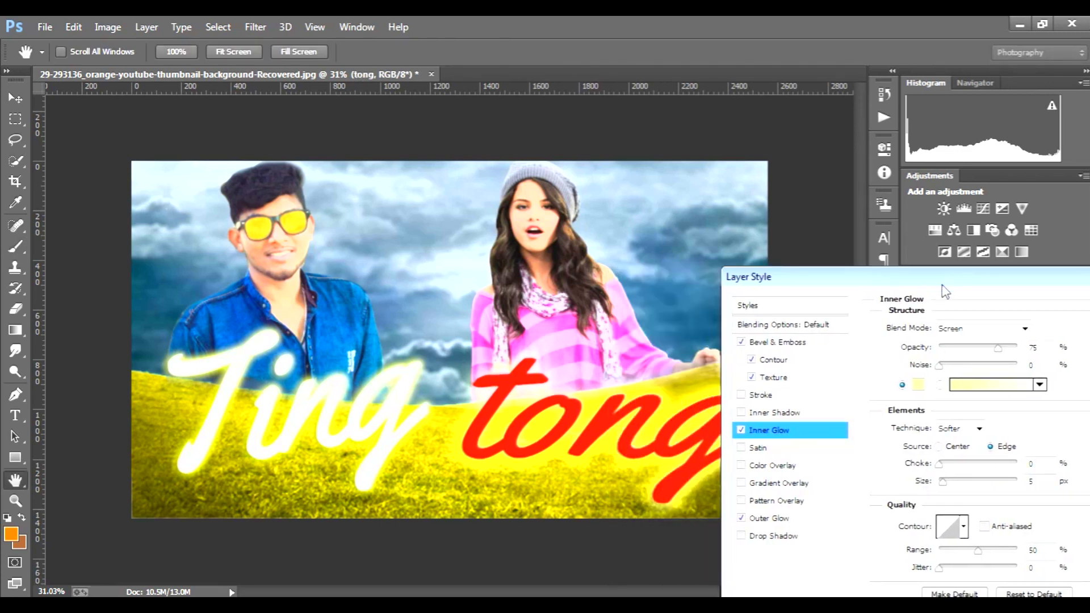
{"action": "left_click", "coordinate": [1025, 328]}
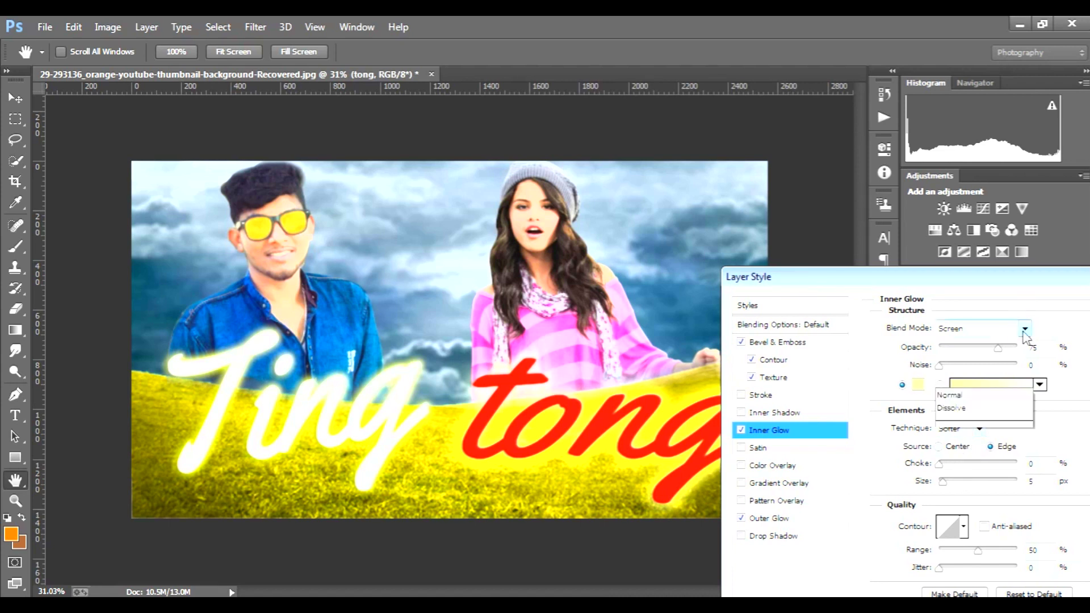
{"action": "left_click", "coordinate": [957, 267]}
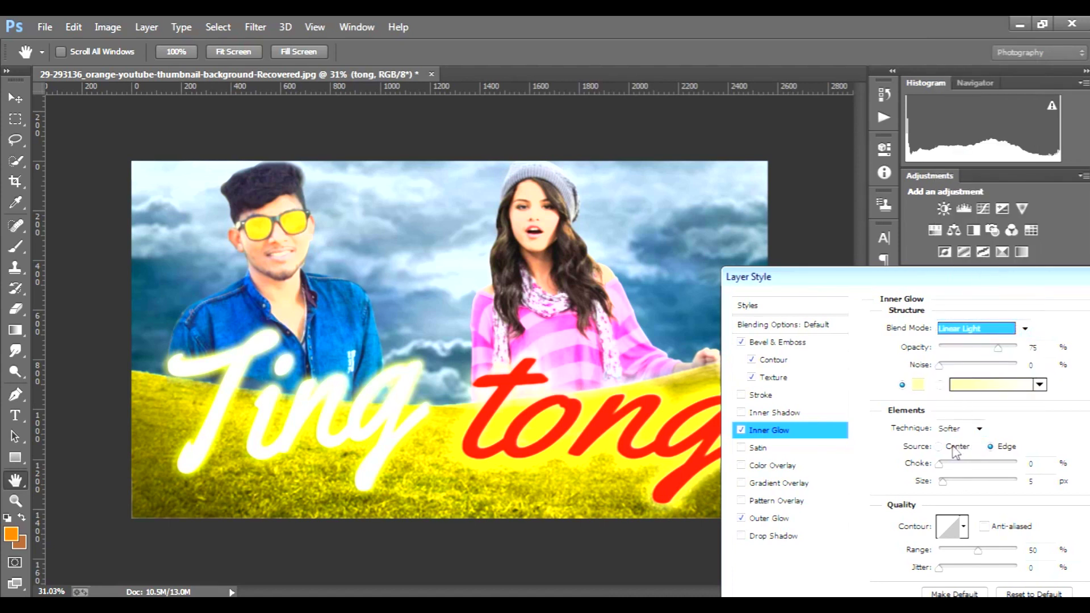
{"action": "mouse_move", "coordinate": [944, 482]}
{"action": "left_mouse_down"}
{"action": "mouse_move", "coordinate": [956, 485]}
{"action": "mouse_move", "coordinate": [939, 486]}
{"action": "left_mouse_up"}
Set the "tong" Inner Glow colour to light pink (#ffbebe) and its size to 16 px
{"action": "left_click", "coordinate": [916, 387]}
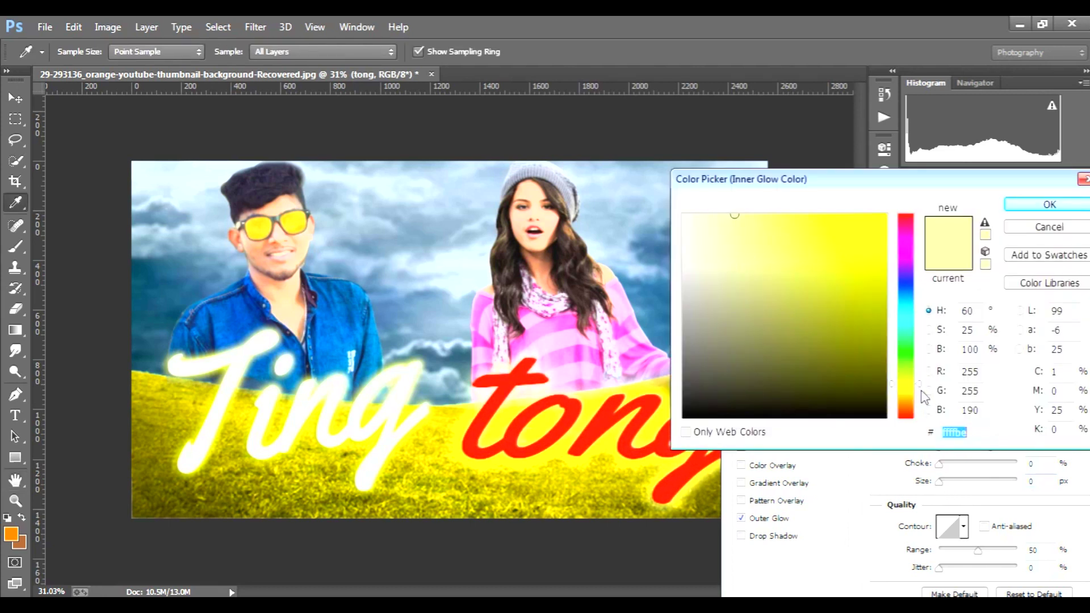
{"action": "left_click_drag", "start_coordinate": [911, 391], "coordinate": [912, 423]}
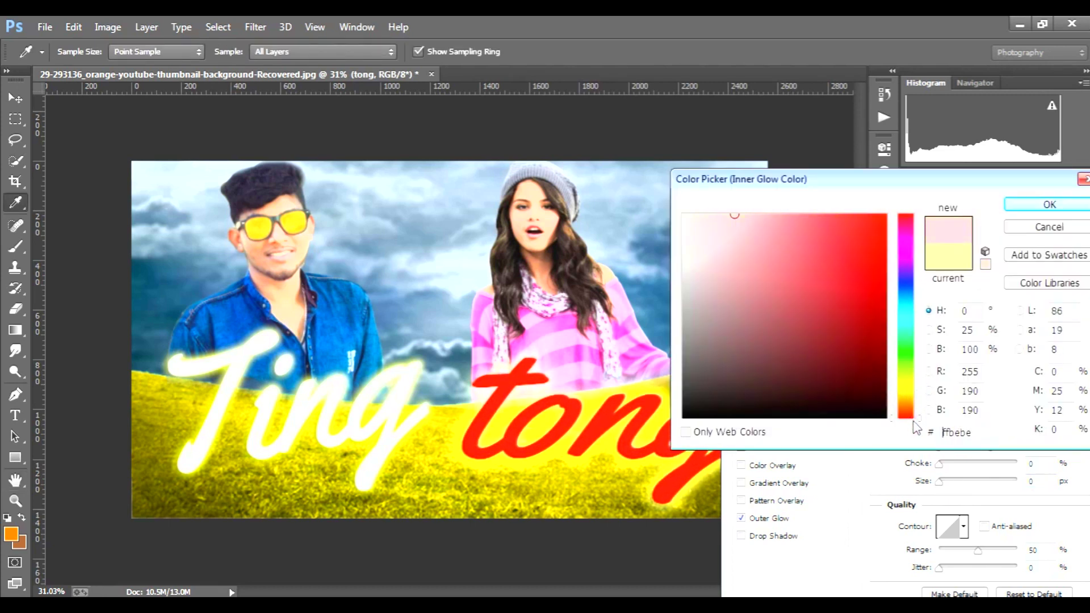
{"action": "left_click", "coordinate": [1048, 205]}
{"action": "left_click_drag", "start_coordinate": [945, 484], "coordinate": [942, 479]}
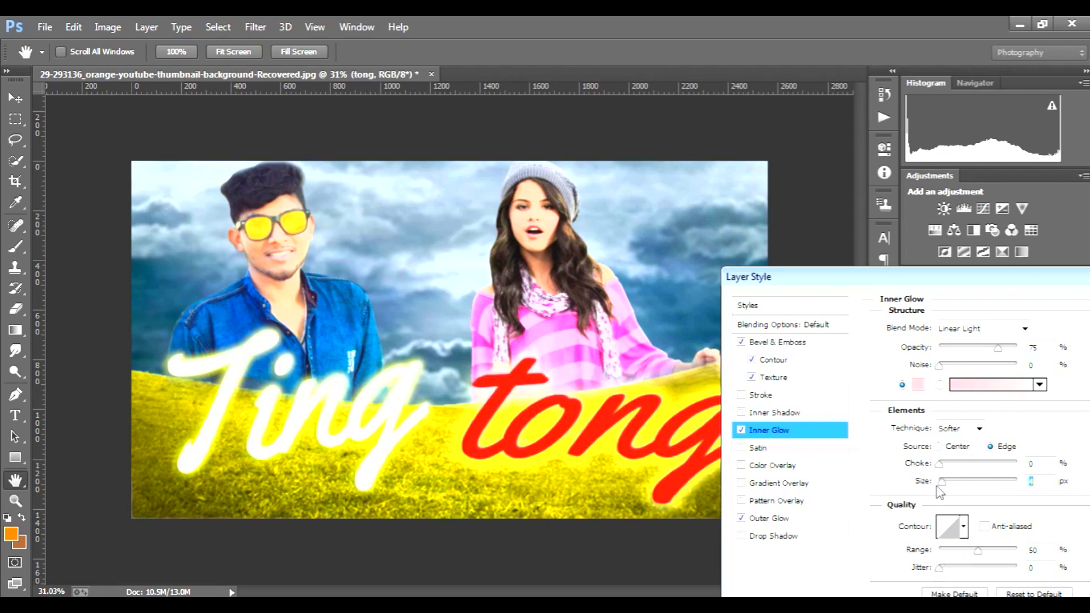
{"action": "left_click_drag", "start_coordinate": [945, 484], "coordinate": [949, 485]}
Change the "tong" Inner Glow colour to saturated bright red, reduce its size slightly, and apply the layer style
{"action": "left_click", "coordinate": [918, 385]}
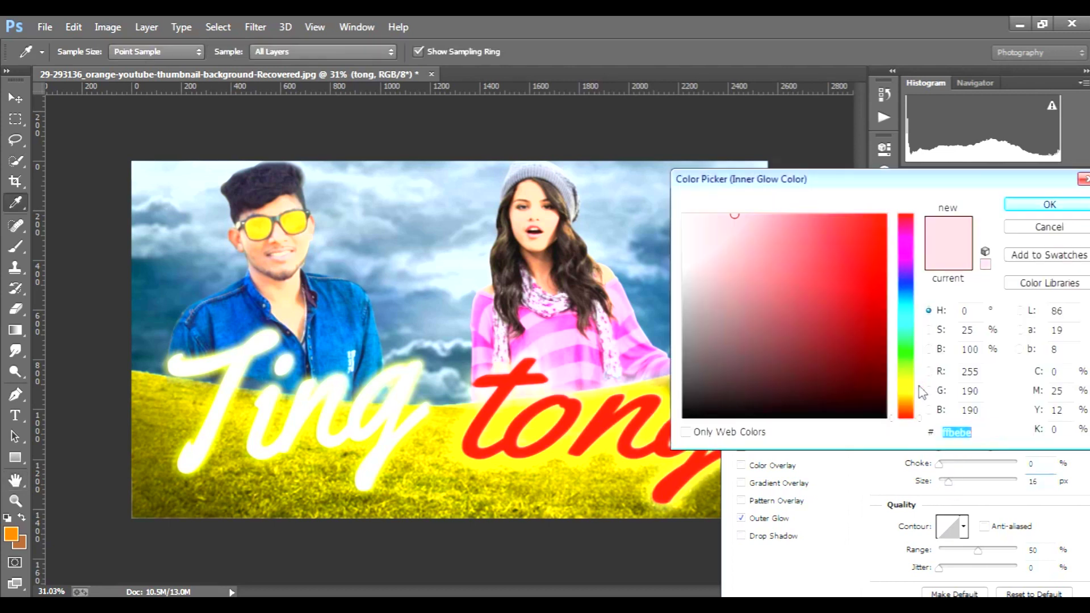
{"action": "left_click", "coordinate": [885, 216]}
{"action": "left_click", "coordinate": [1050, 205]}
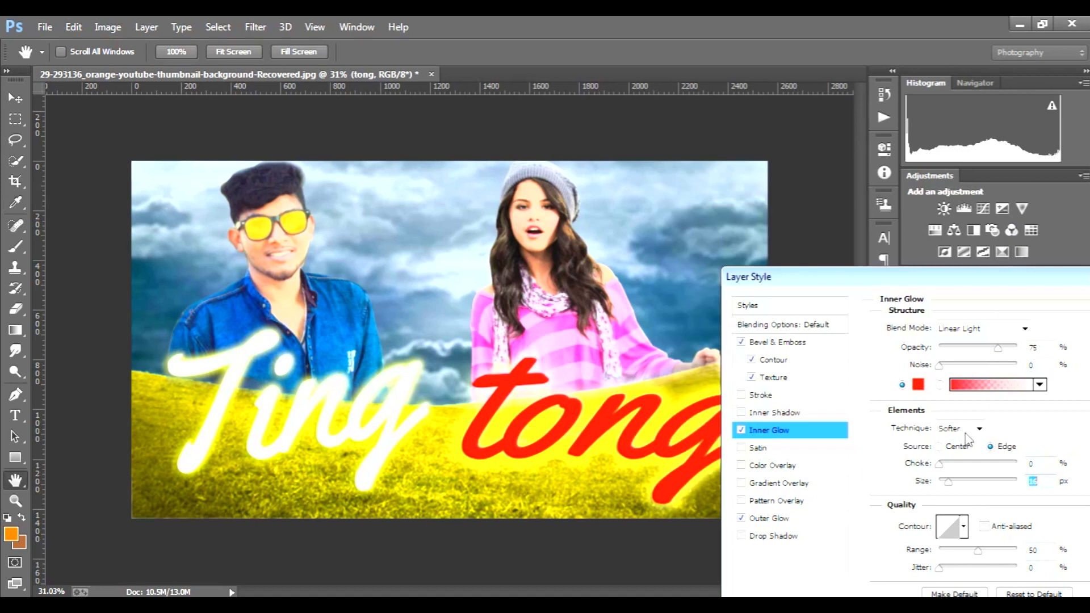
{"action": "mouse_move", "coordinate": [950, 483]}
{"action": "left_mouse_down"}
{"action": "mouse_move", "coordinate": [970, 485]}
{"action": "mouse_move", "coordinate": [946, 484]}
{"action": "left_mouse_up"}
{"action": "left_click_drag", "start_coordinate": [1024, 278], "coordinate": [917, 278]}
{"action": "left_click", "coordinate": [1072, 305]}
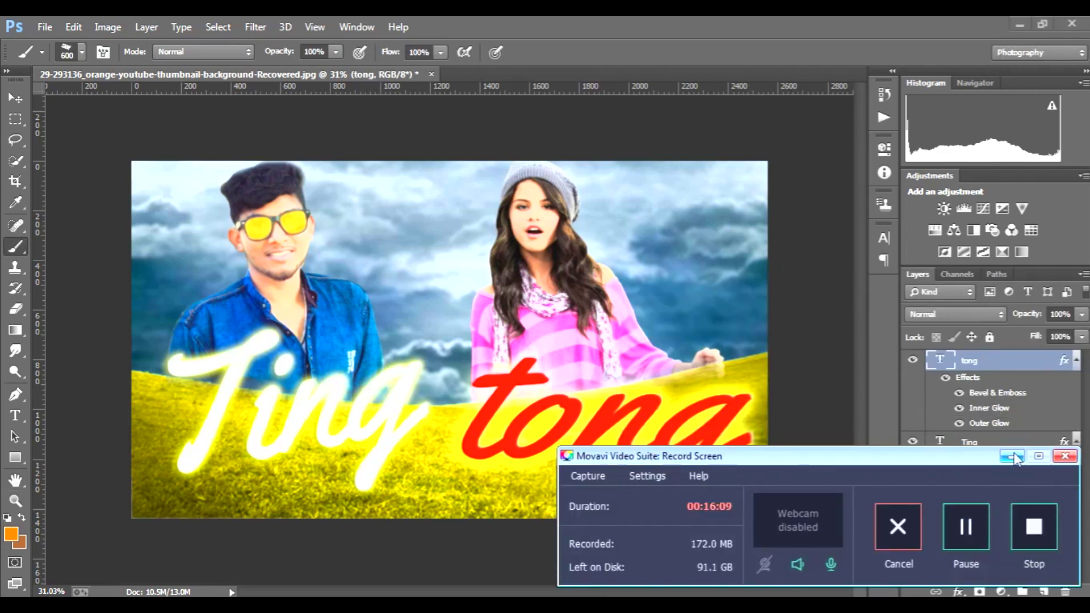
Rasterize the "tong" text layer
{"action": "left_click", "coordinate": [610, 403]}
{"action": "key", "text": "Return"}
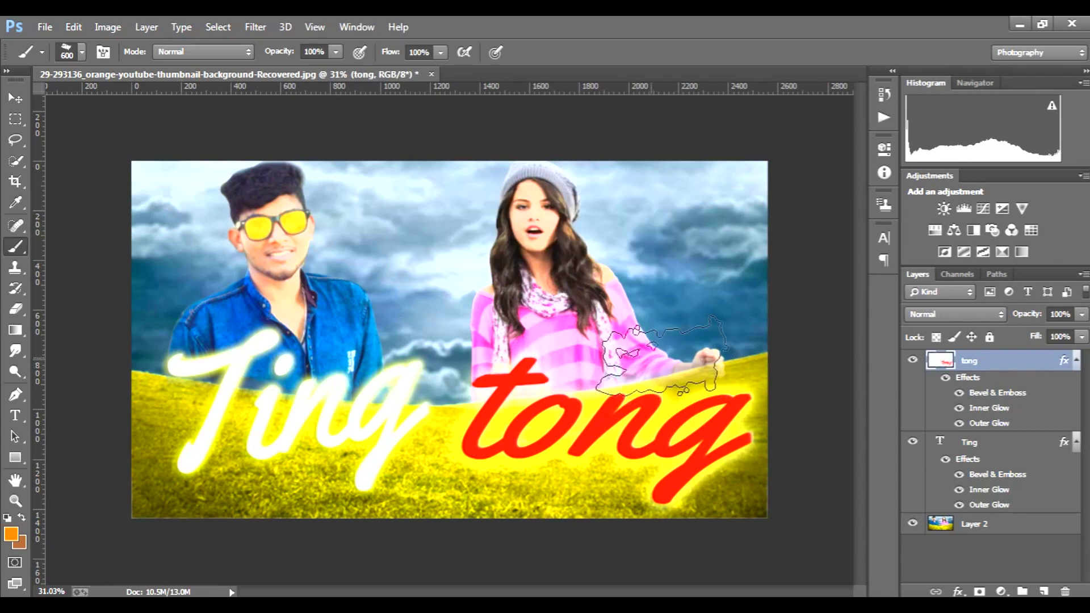